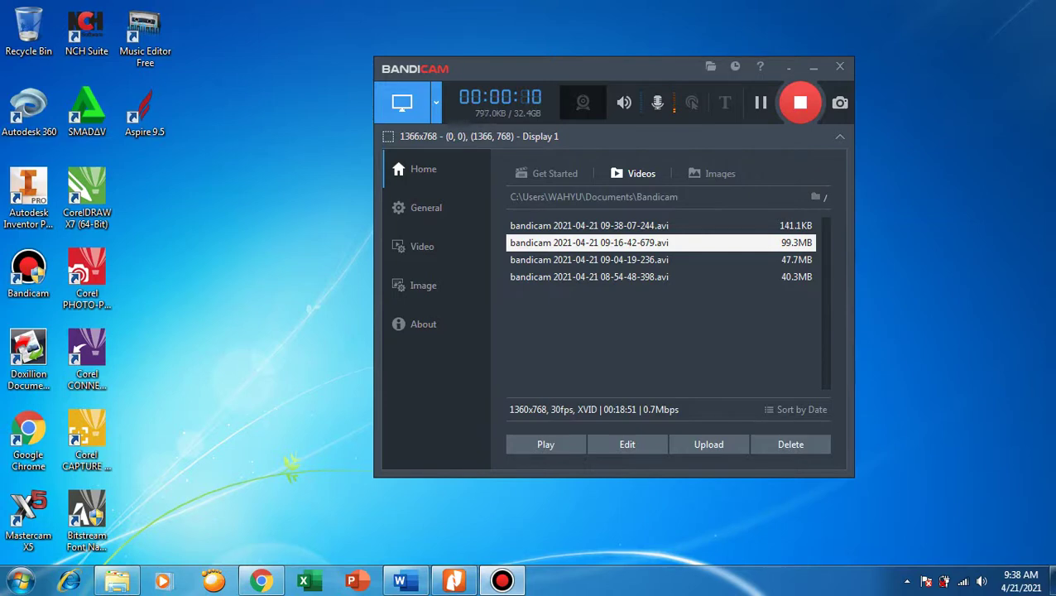
# Minimize the screen recorder, launch Mastercam X5 and close its What's New window.
pyautogui.click(814, 66)
pyautogui.click(28, 517)
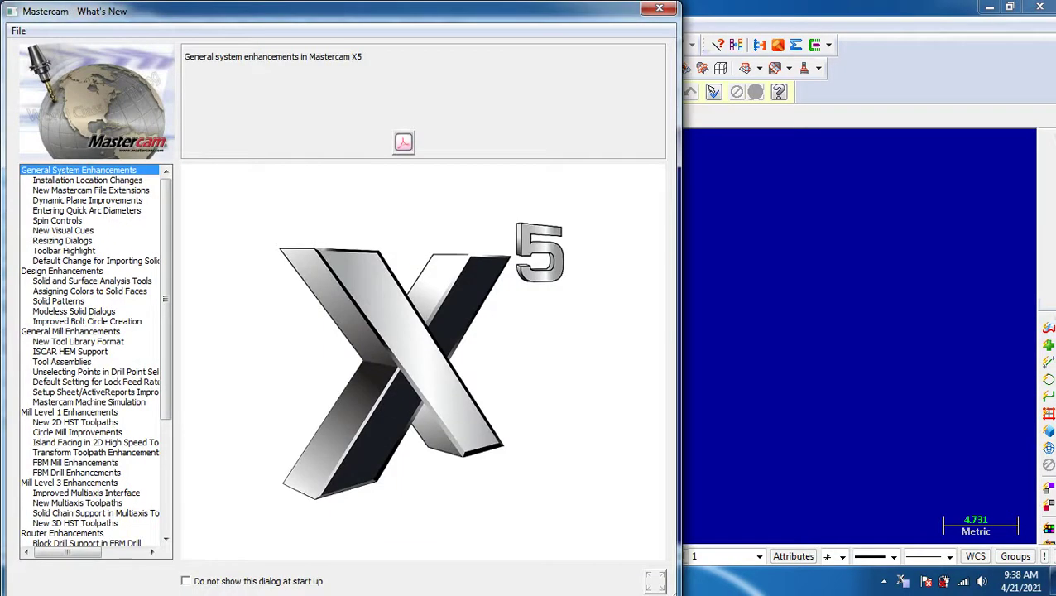
pyautogui.click(659, 8)
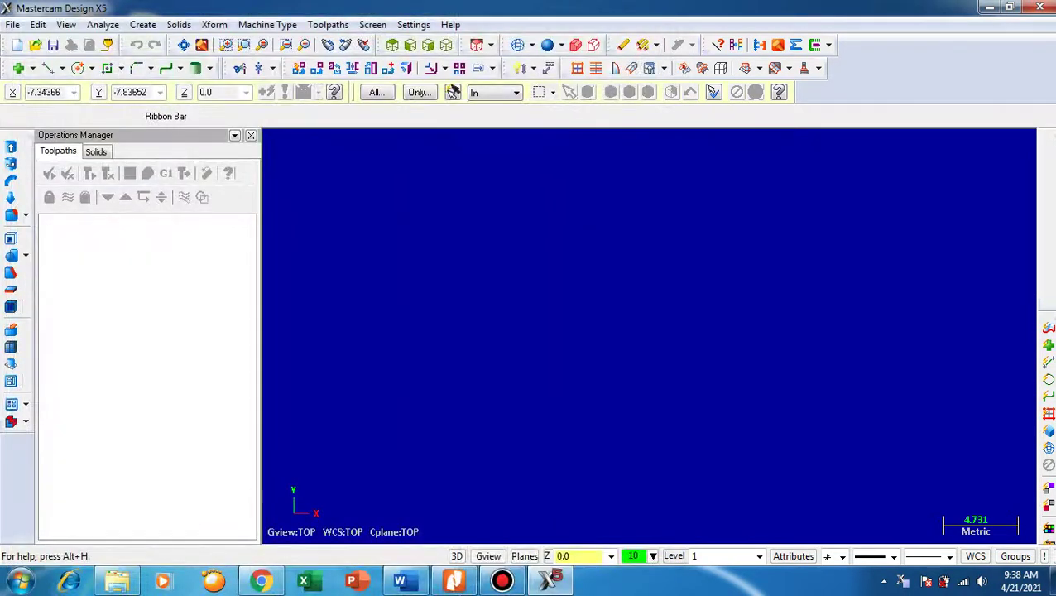
# Examine the CNC part milling drawing in Nitro Pro for dimensions, notes and tolerances, and return to Mastercam.
pyautogui.click(453, 581)
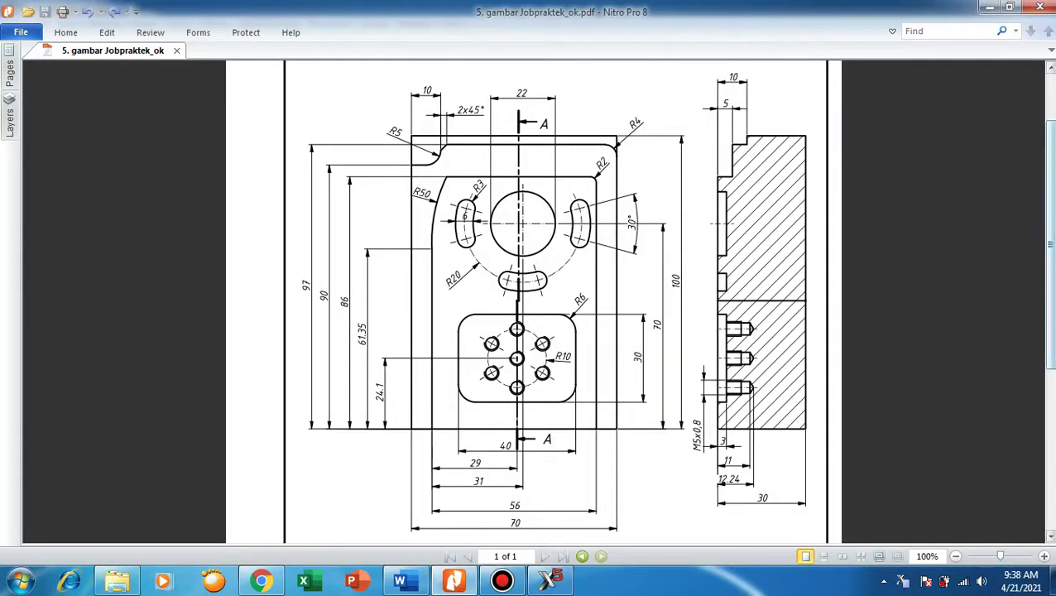
pyautogui.scroll(-5, 534, 302)
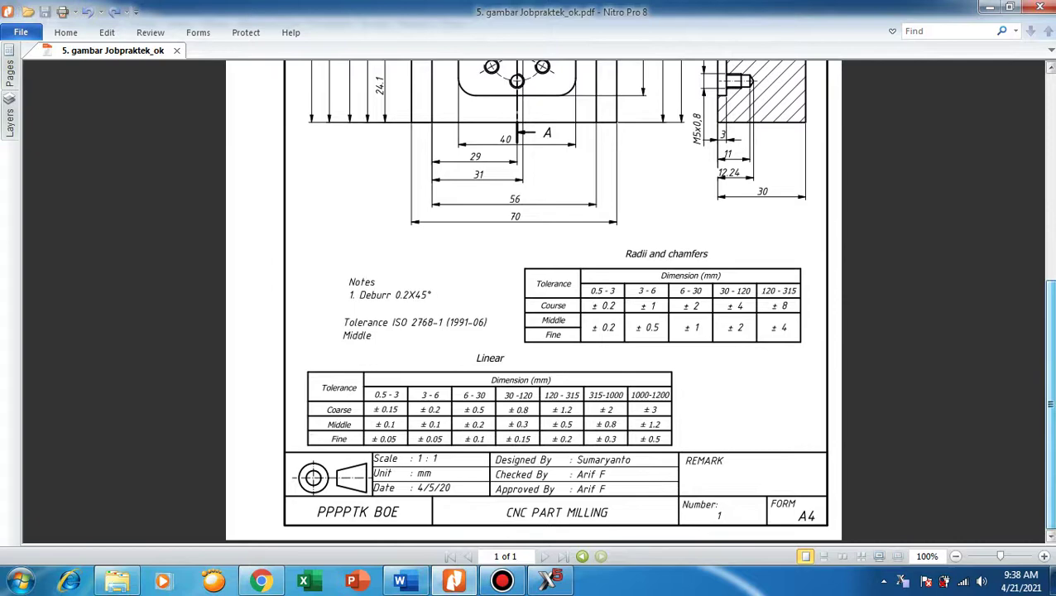
pyautogui.scroll(3, 533, 302)
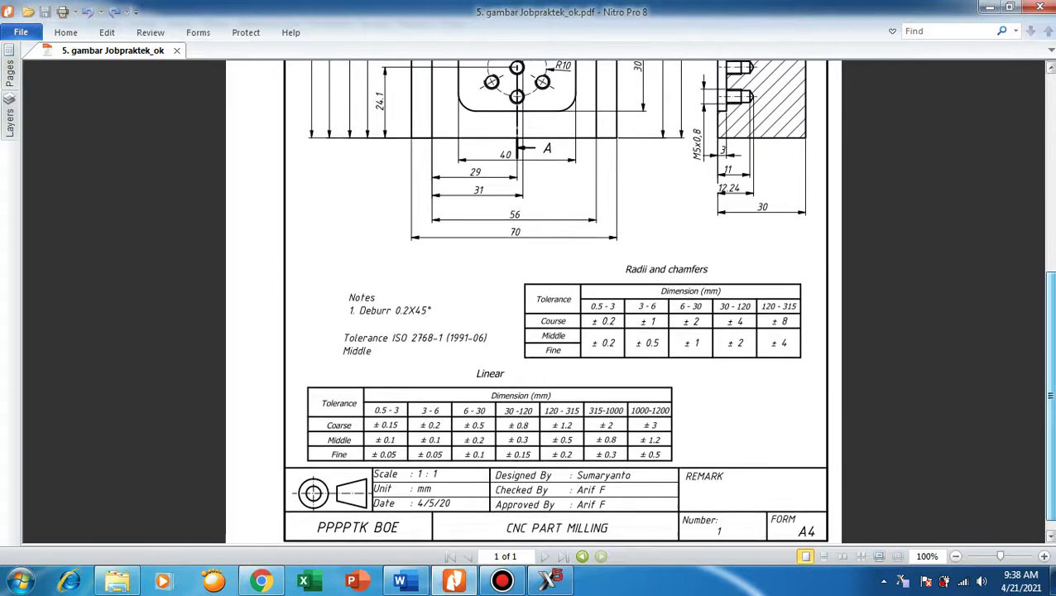
pyautogui.scroll(4, 533, 301)
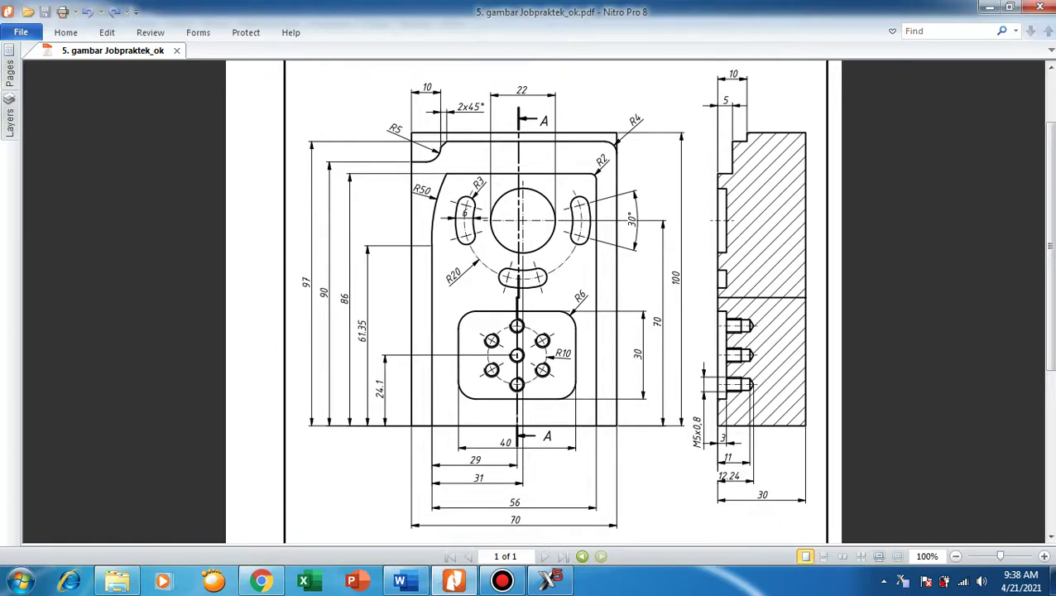
pyautogui.click(548, 579)
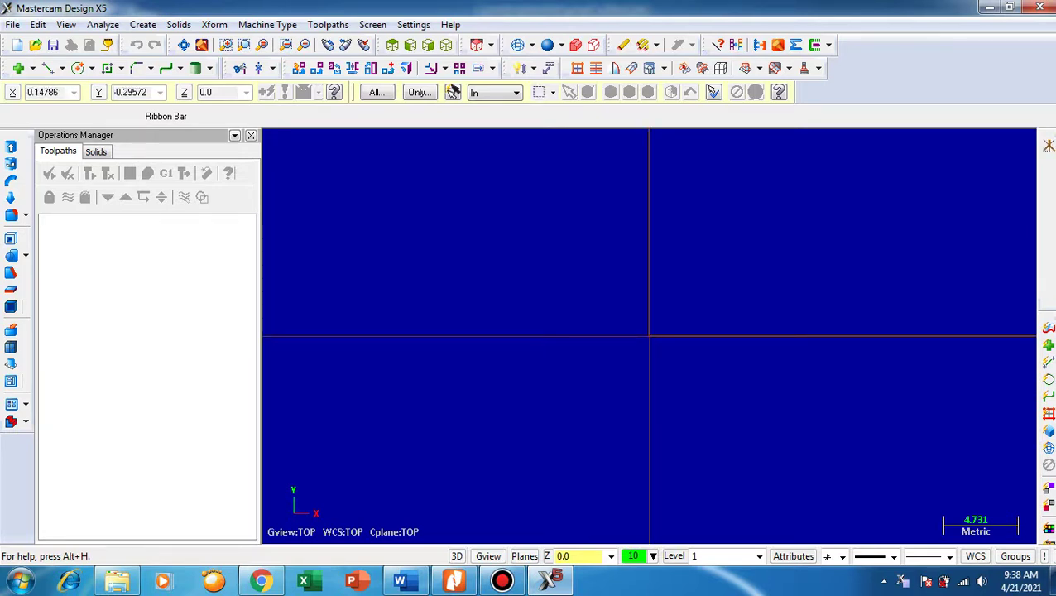
pyautogui.click(453, 580)
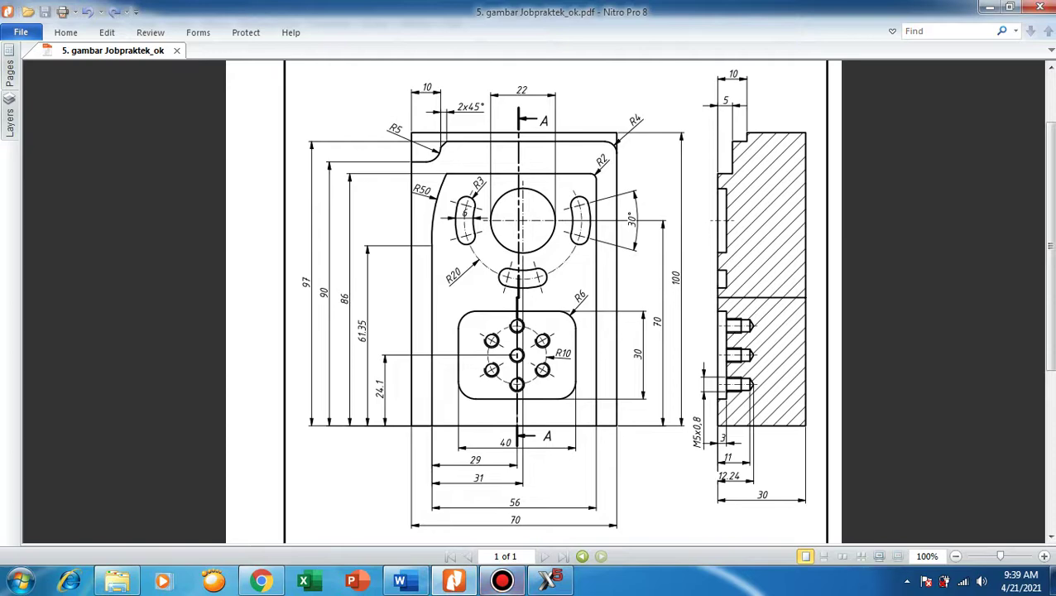
pyautogui.click(548, 580)
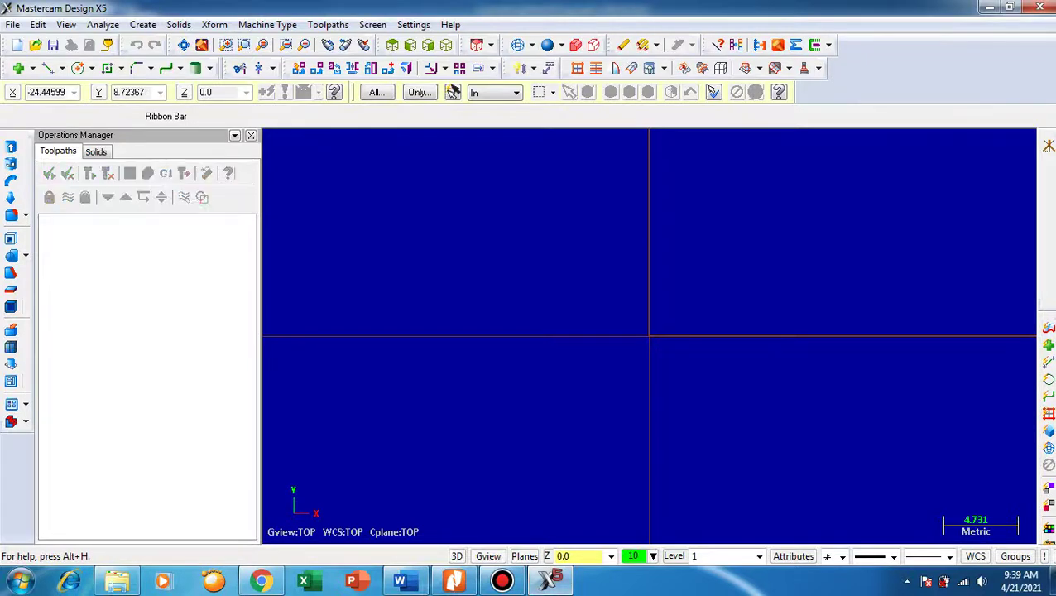
# Create a rectangle 70 mm wide and 100 mm high with its first corner at the origin.
pyautogui.click(142, 24)
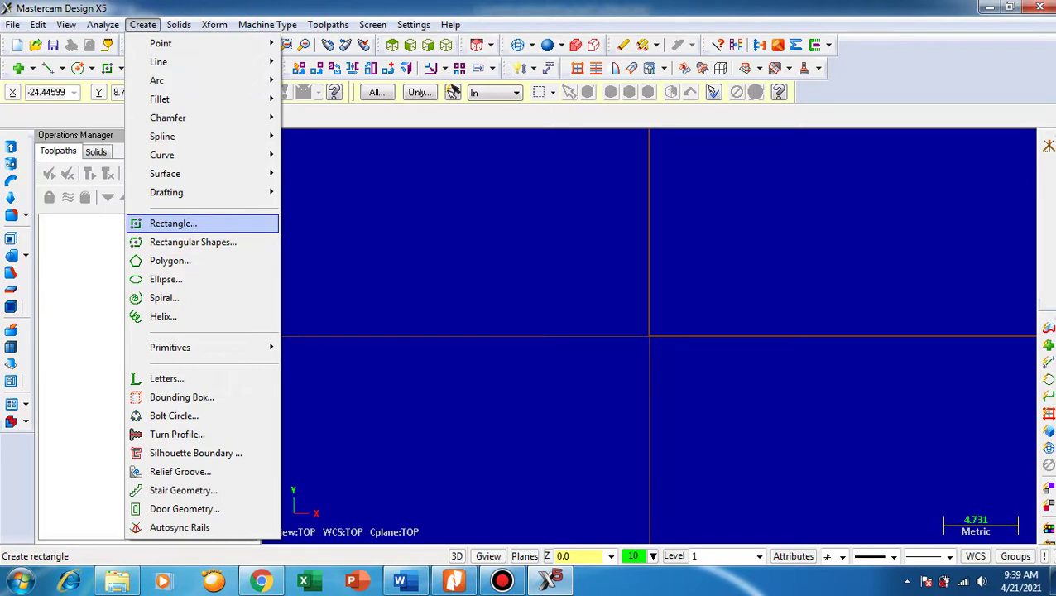
pyautogui.press('Return')
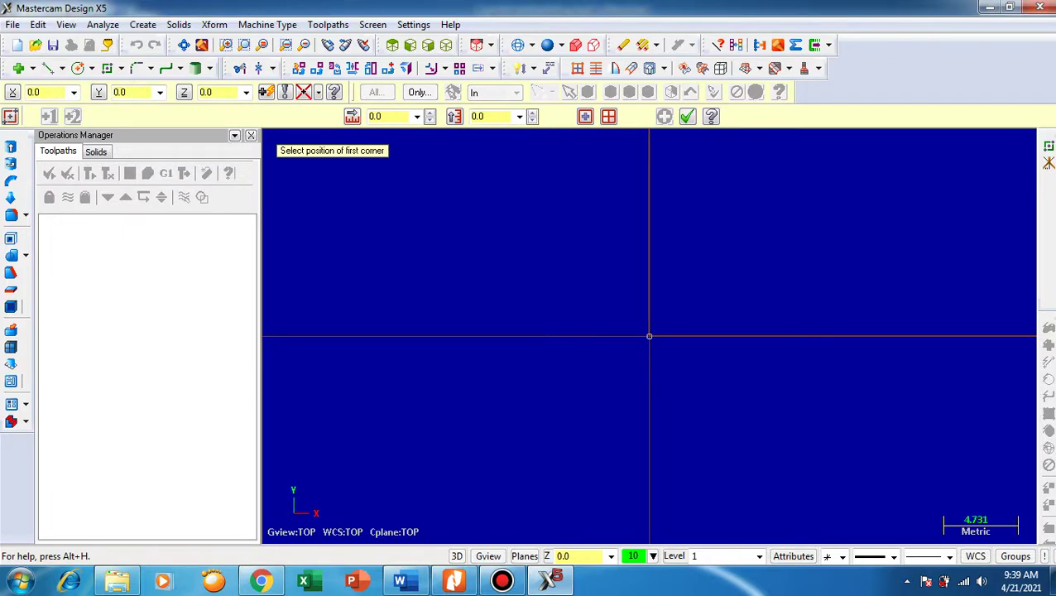
pyautogui.click(649, 336)
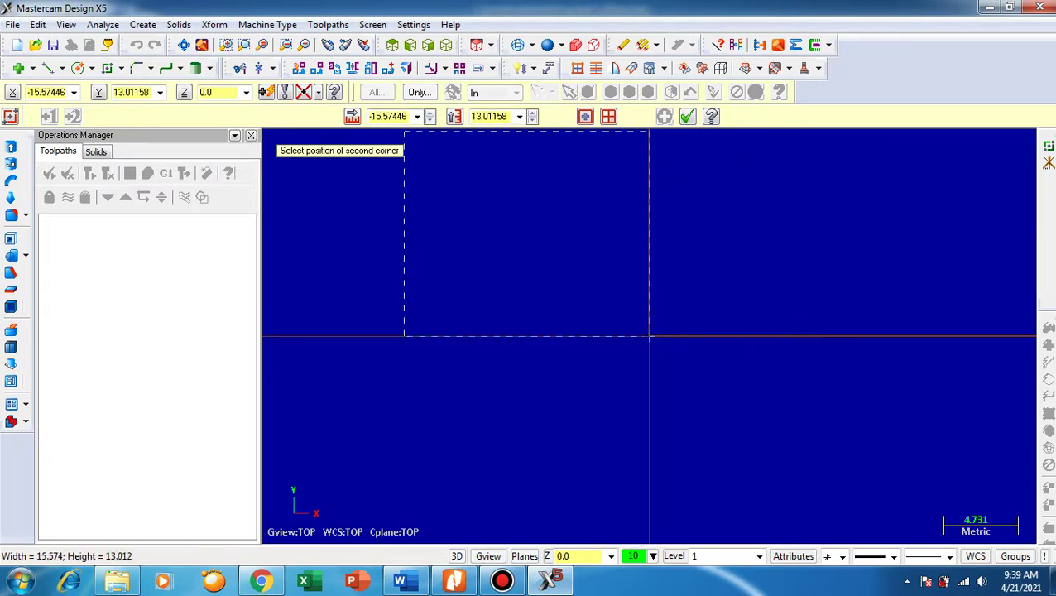
pyautogui.hotkey('alt', 'w')
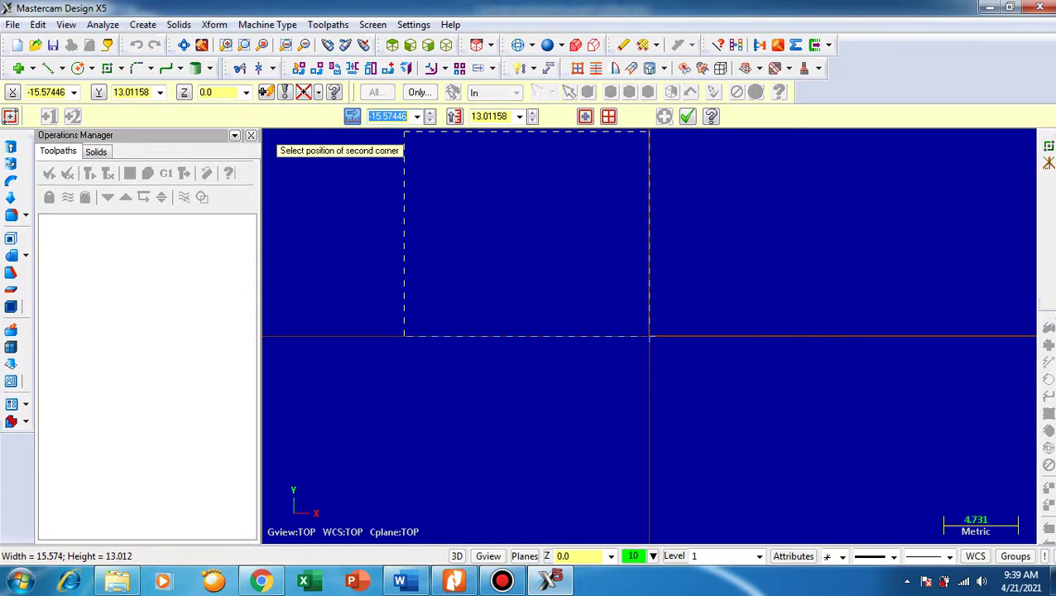
pyautogui.write('70')
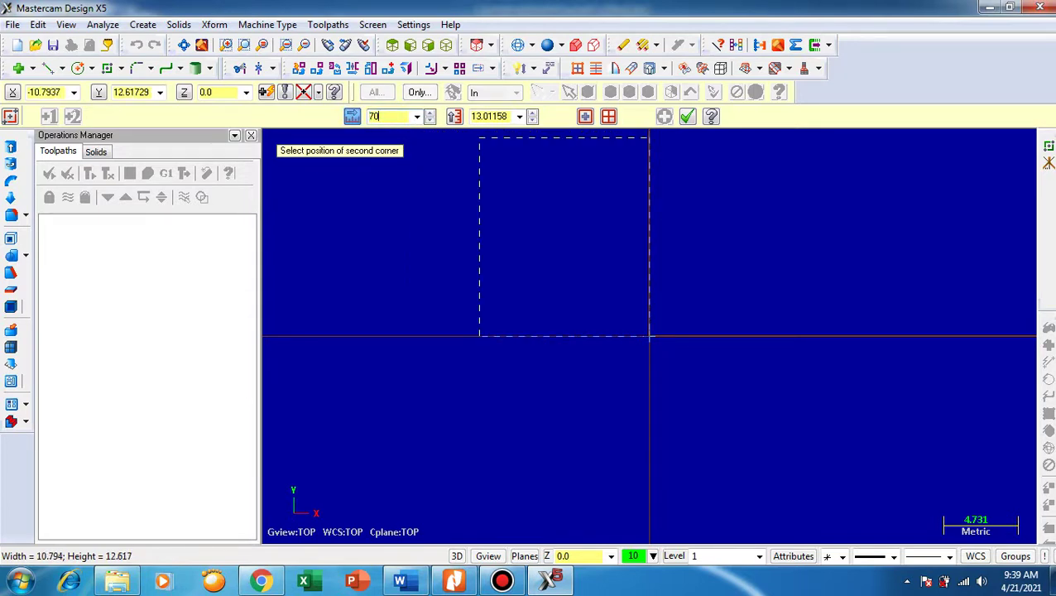
pyautogui.press('Tab')
pyautogui.write('100')
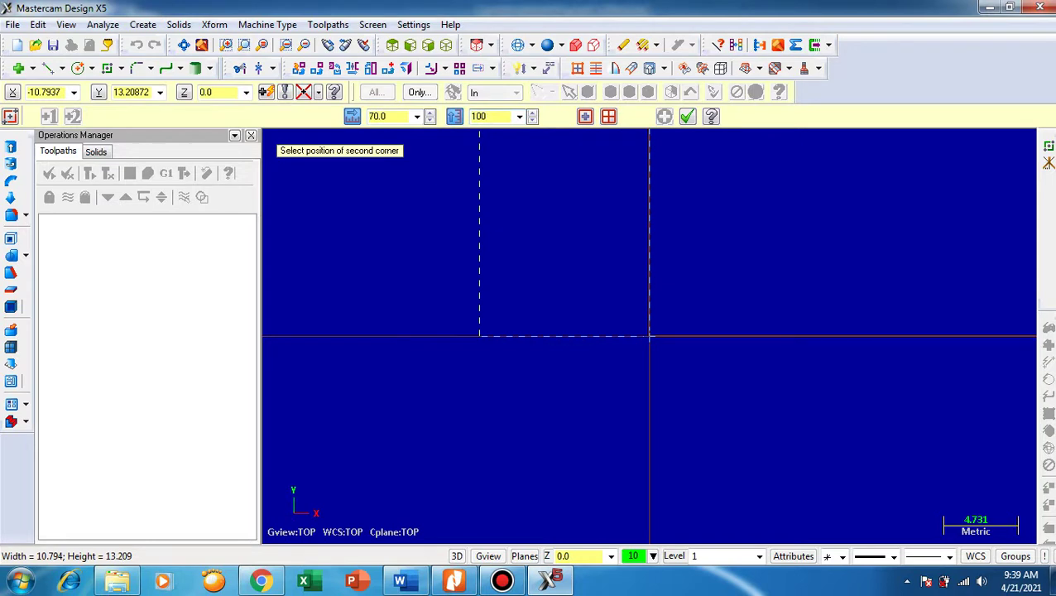
pyautogui.press('Return')
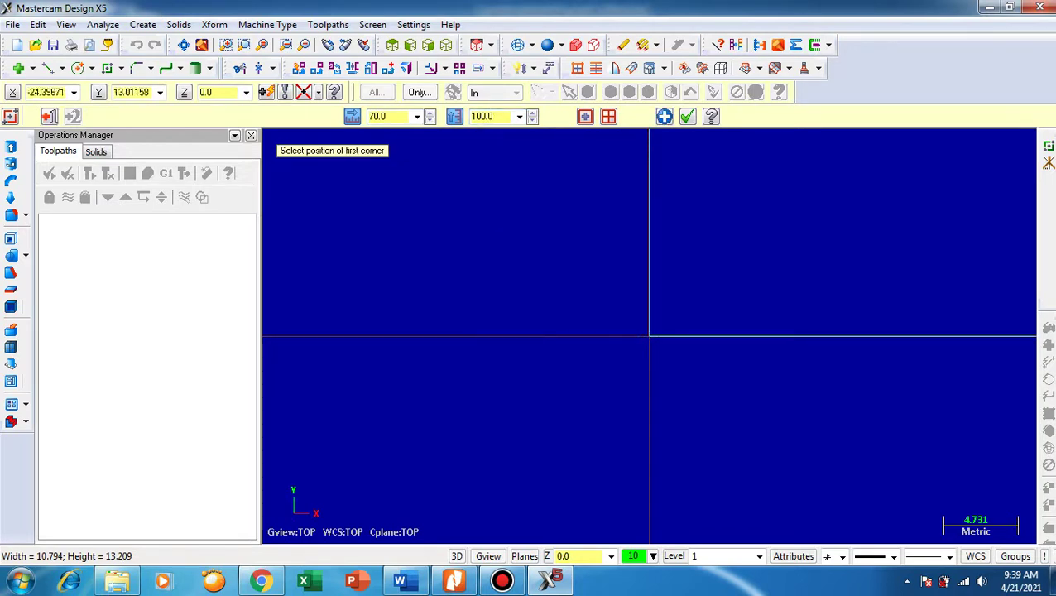
pyautogui.click(183, 45)
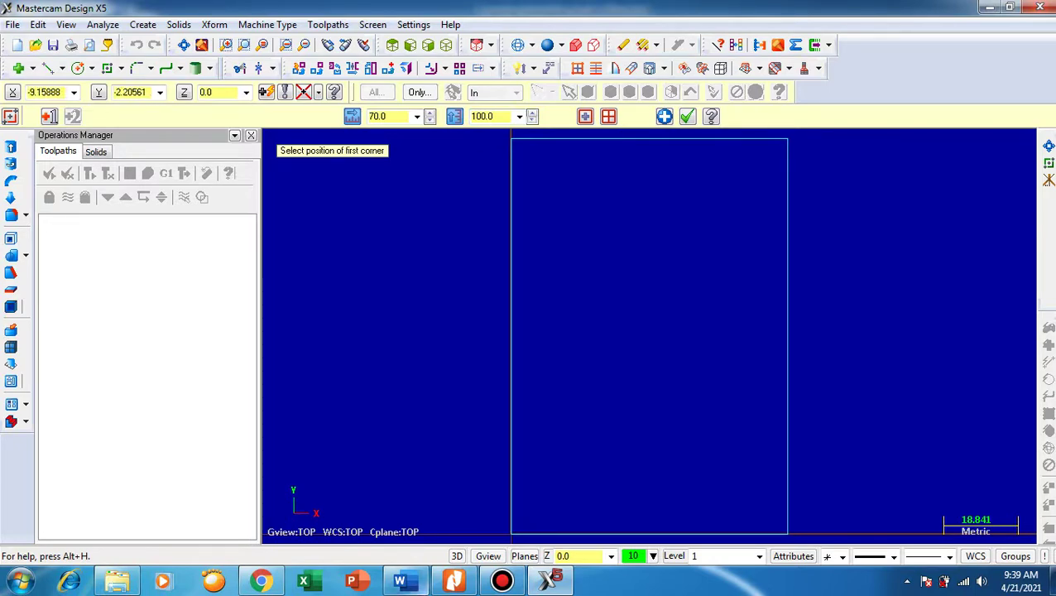
# Consult the part drawing in Nitro Pro, and in Mastercam start a line at X 7, Y 0, Z 0.
pyautogui.click(453, 581)
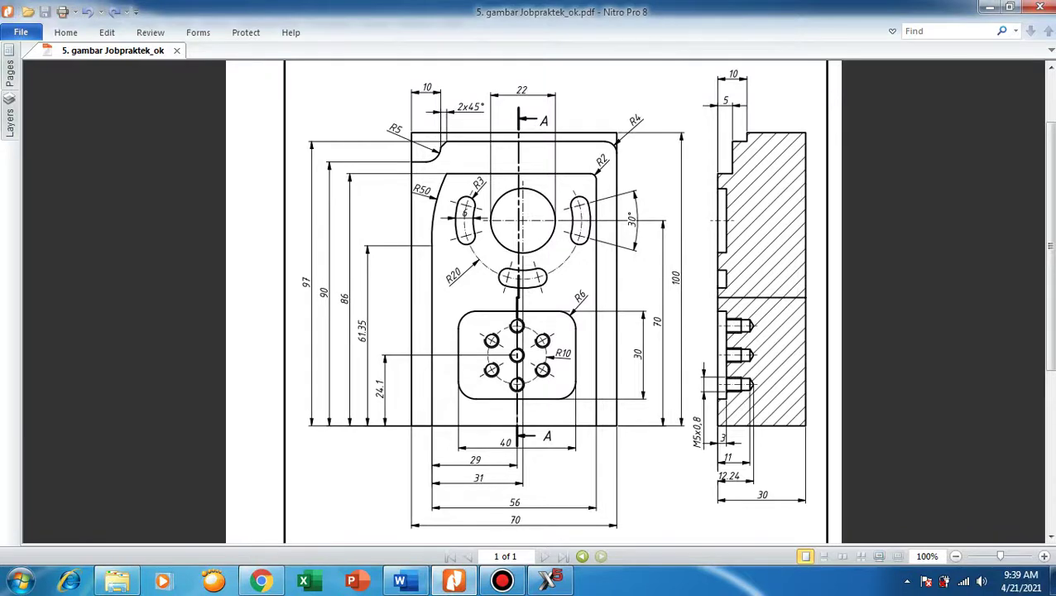
pyautogui.click(549, 581)
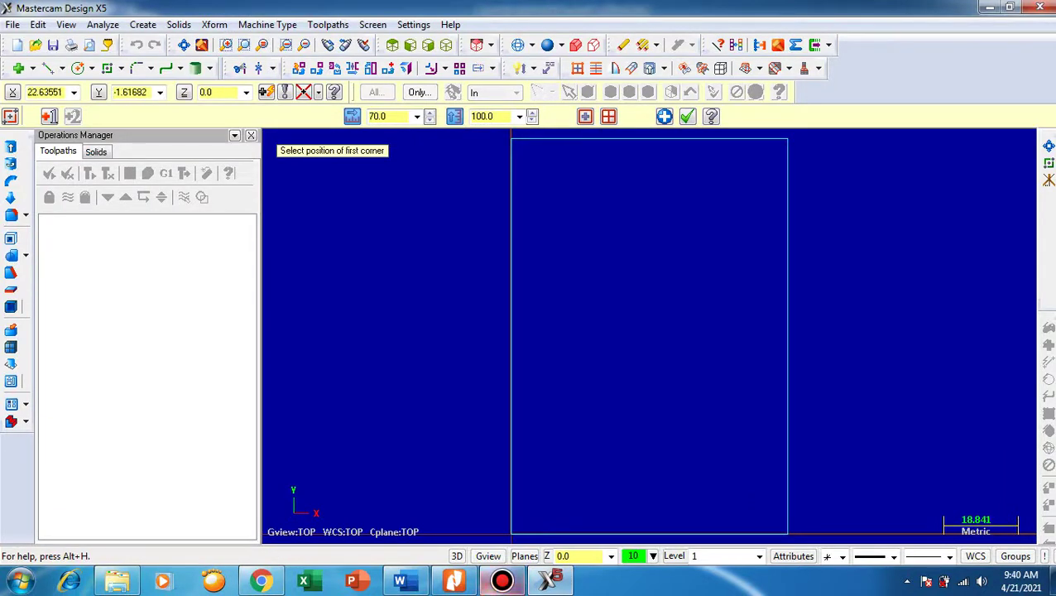
pyautogui.click(453, 581)
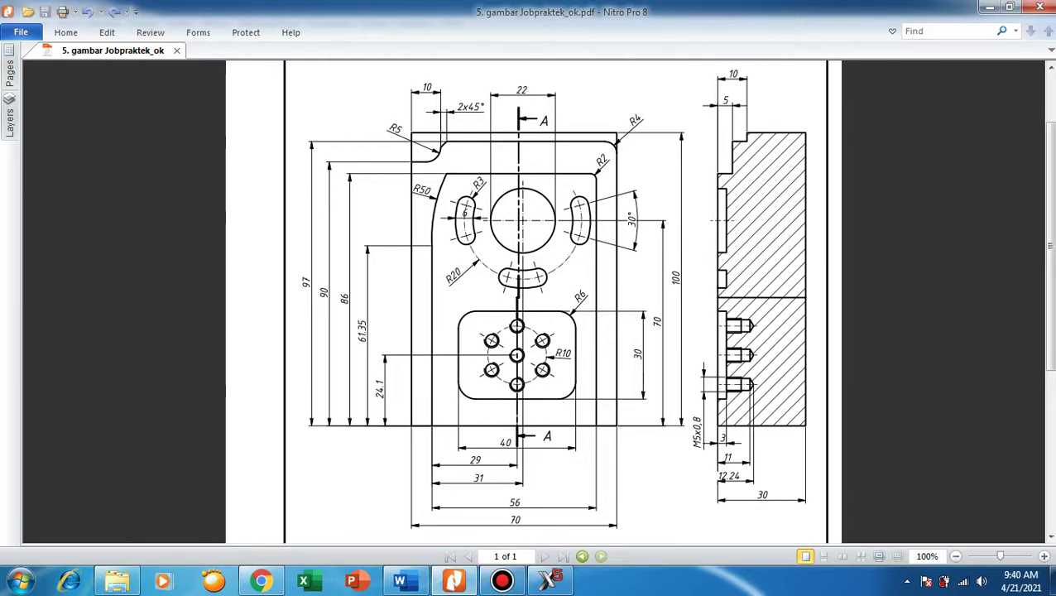
pyautogui.click(549, 579)
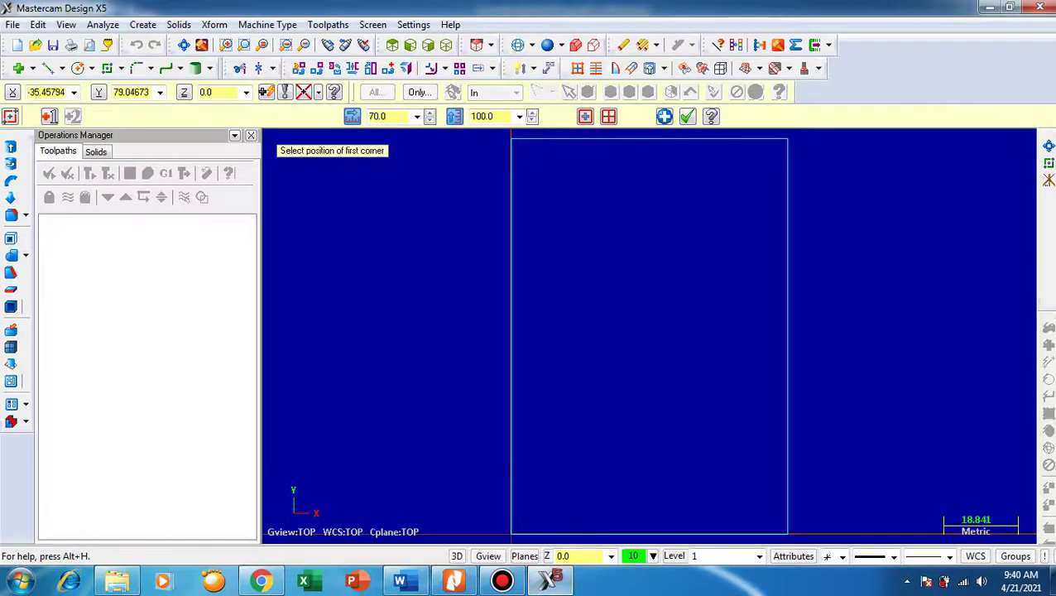
pyautogui.click(48, 68)
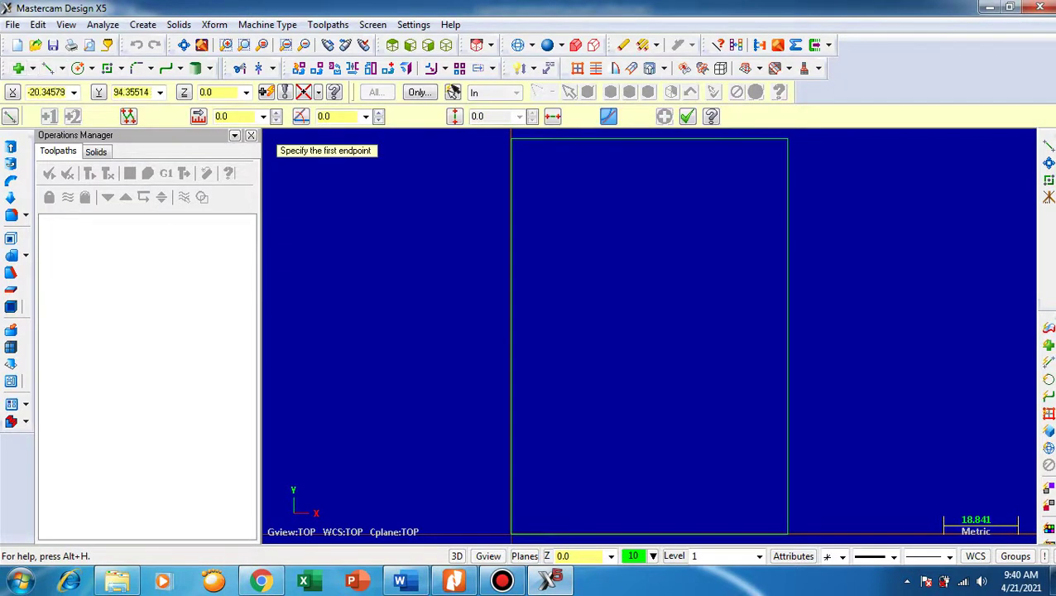
pyautogui.click(13, 92)
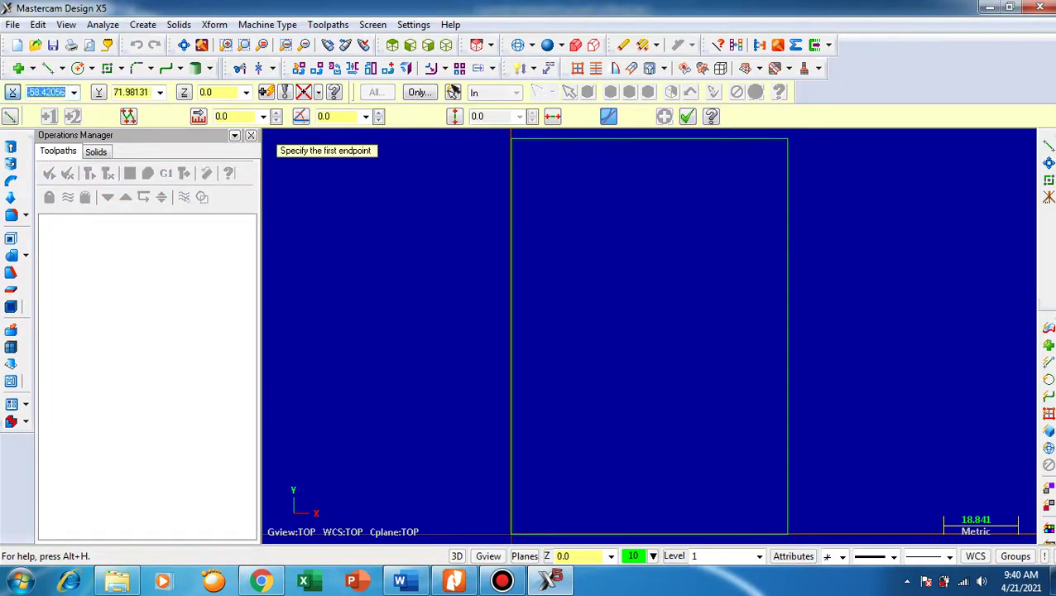
pyautogui.write('7')
pyautogui.press('Tab')
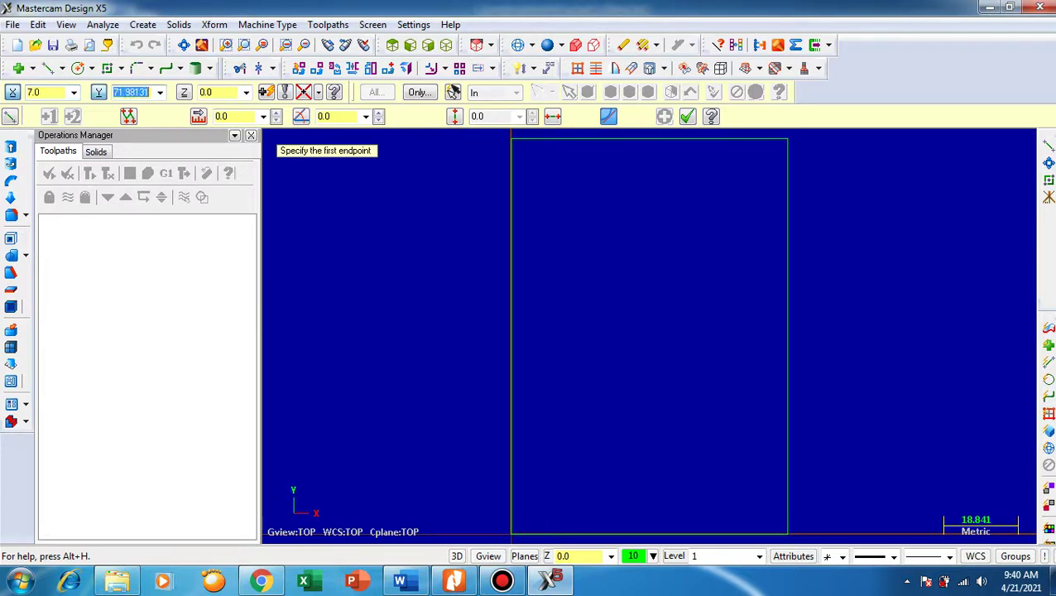
pyautogui.write('0')
pyautogui.press('Tab')
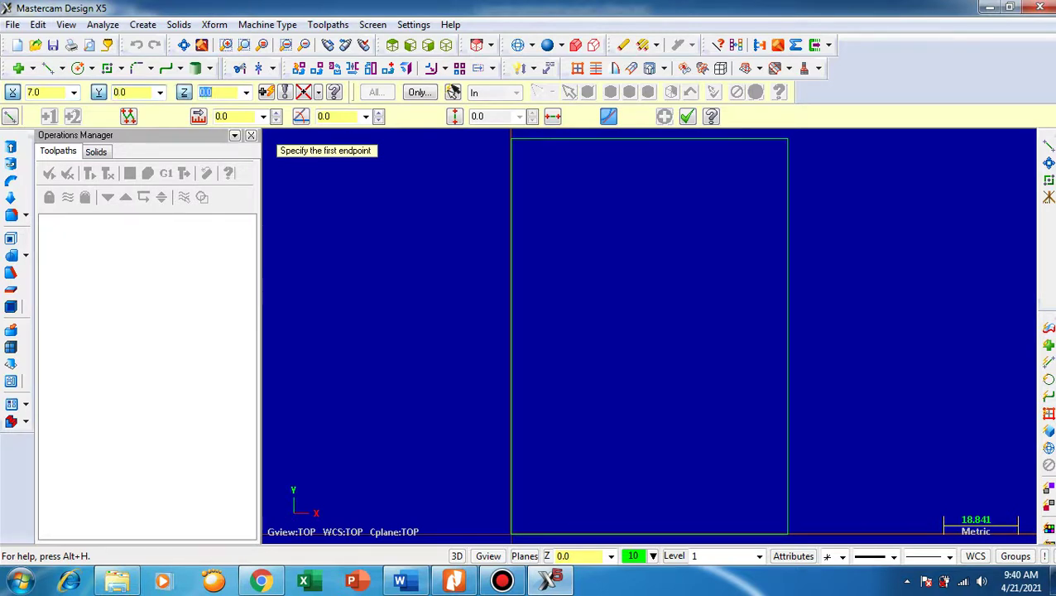
pyautogui.press('Return')
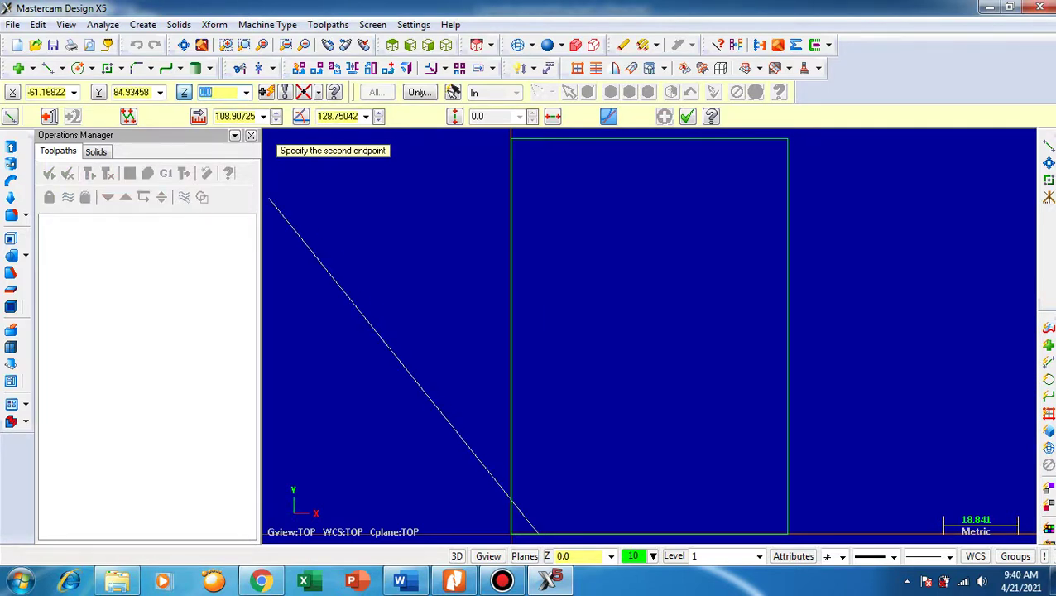
# Complete the vertical line by placing its second endpoint at X 7, Y 61.35.
pyautogui.press('Tab')
pyautogui.write('7')
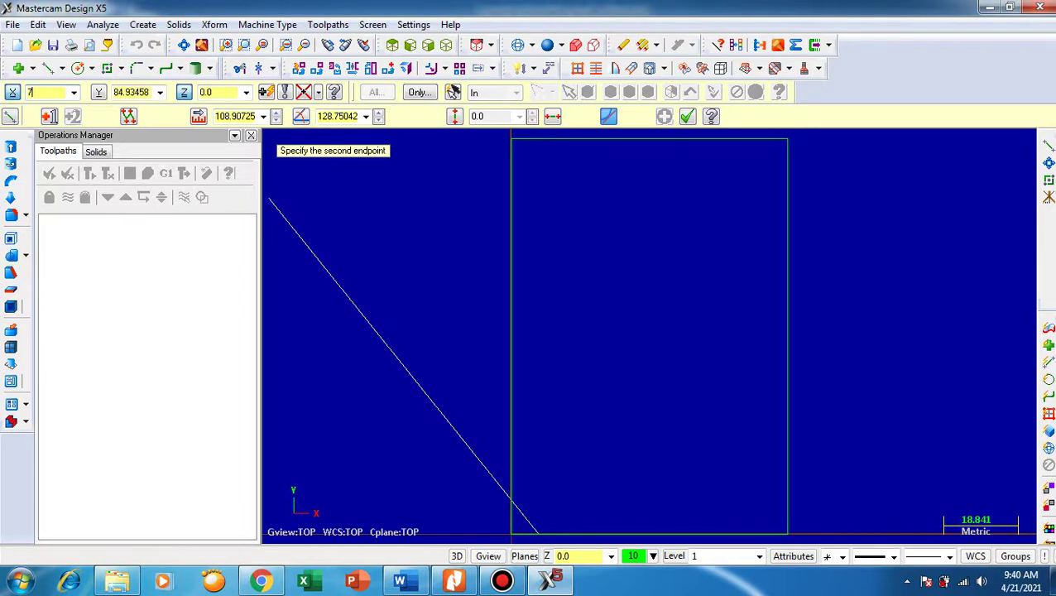
pyautogui.press('Tab')
pyautogui.write('6')
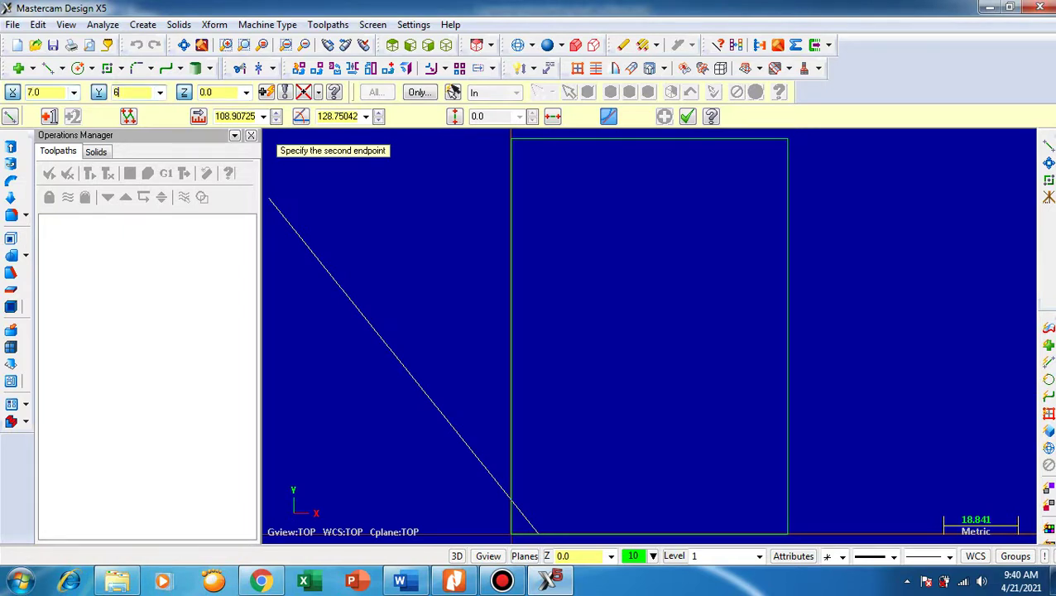
pyautogui.write('1.35')
pyautogui.press('Return')
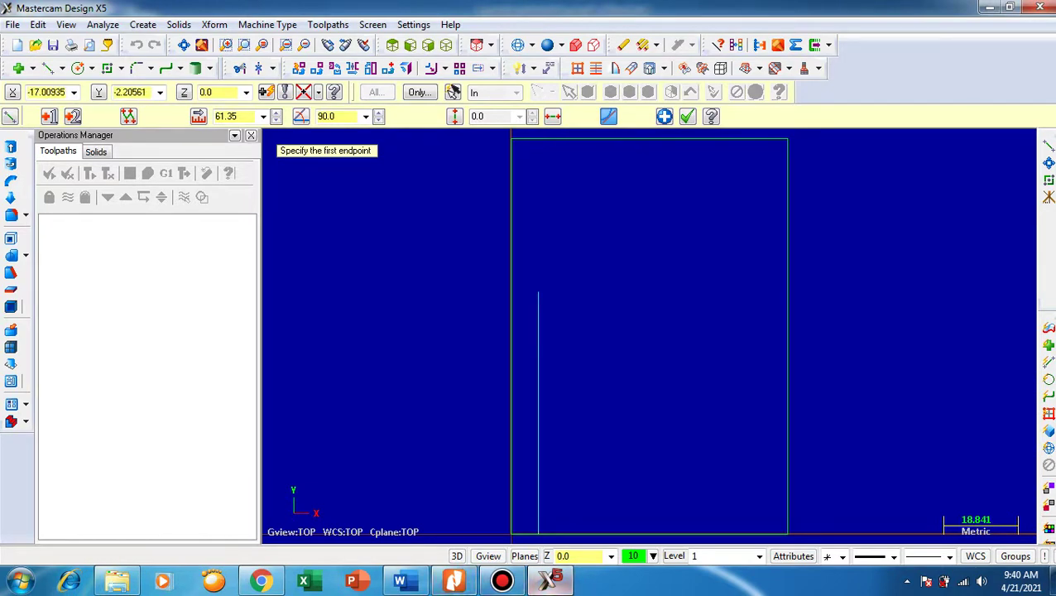
# Consult the part drawing in Nitro Pro, and in Mastercam start a line at X 63 (7+56), Y 0, Z 0.
pyautogui.moveTo(549, 580)
pyautogui.click(453, 580)
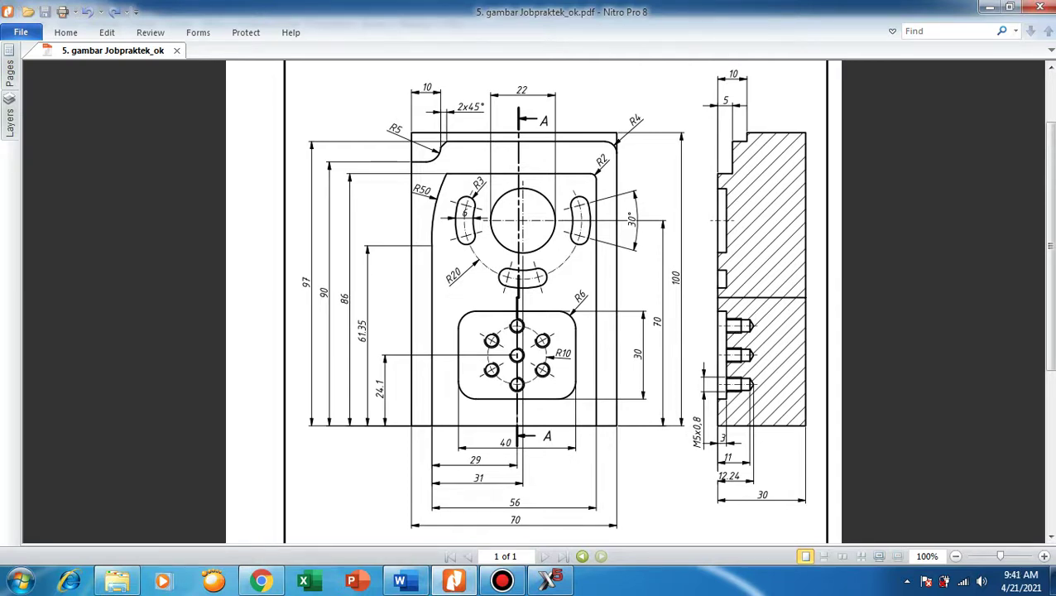
pyautogui.click(547, 580)
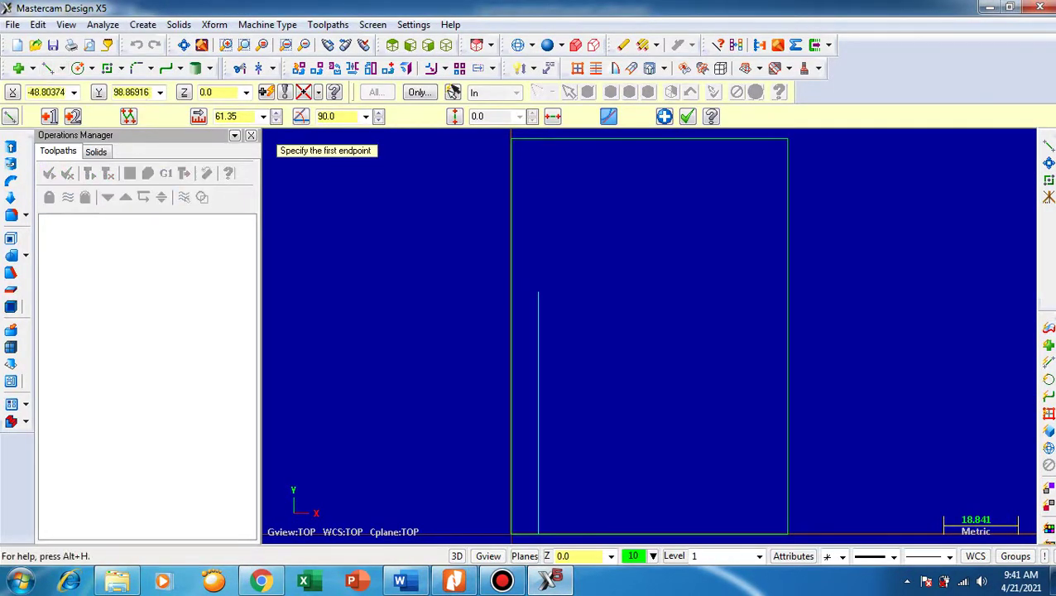
pyautogui.doubleClick(46, 92)
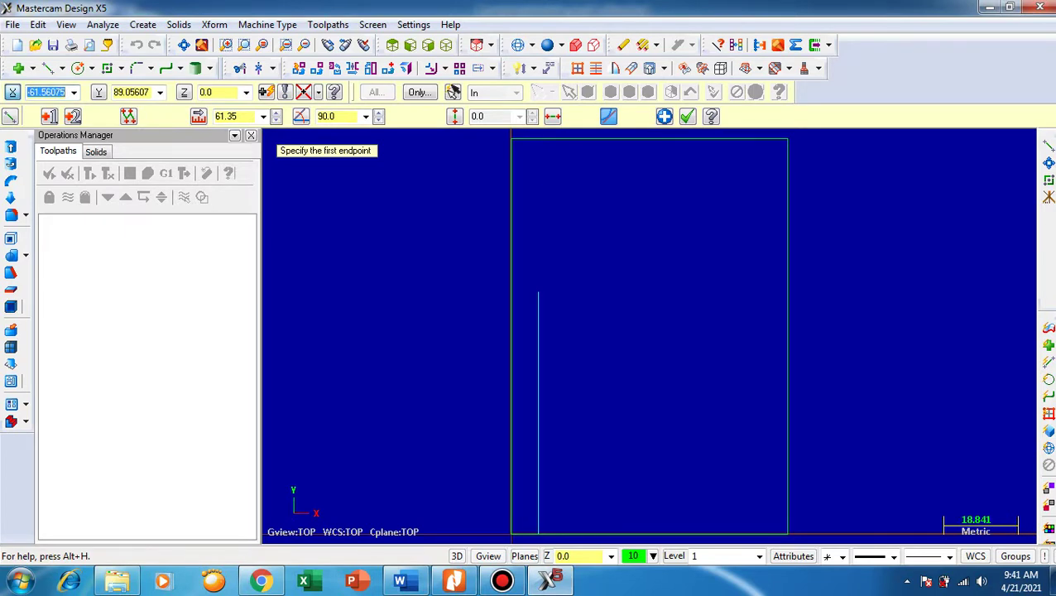
pyautogui.write('7+56')
pyautogui.press('Tab')
pyautogui.write('0')
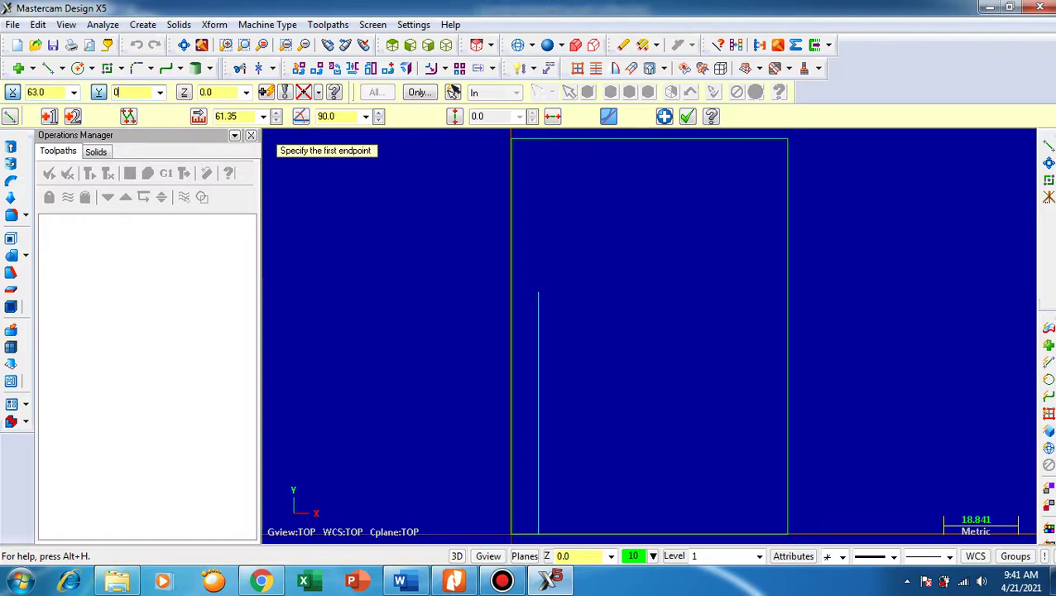
pyautogui.press('Tab')
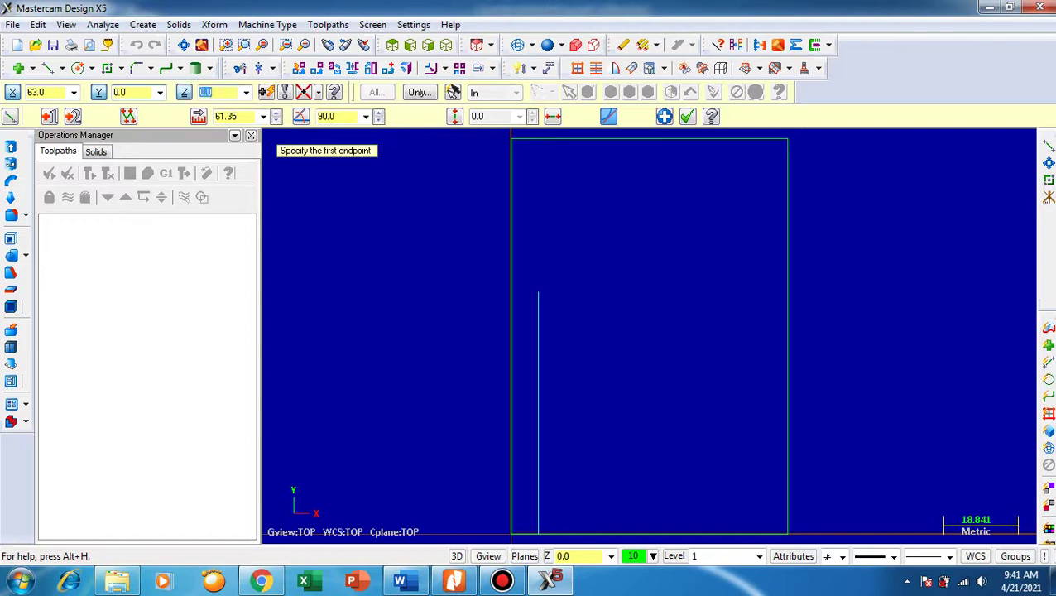
pyautogui.press('Return')
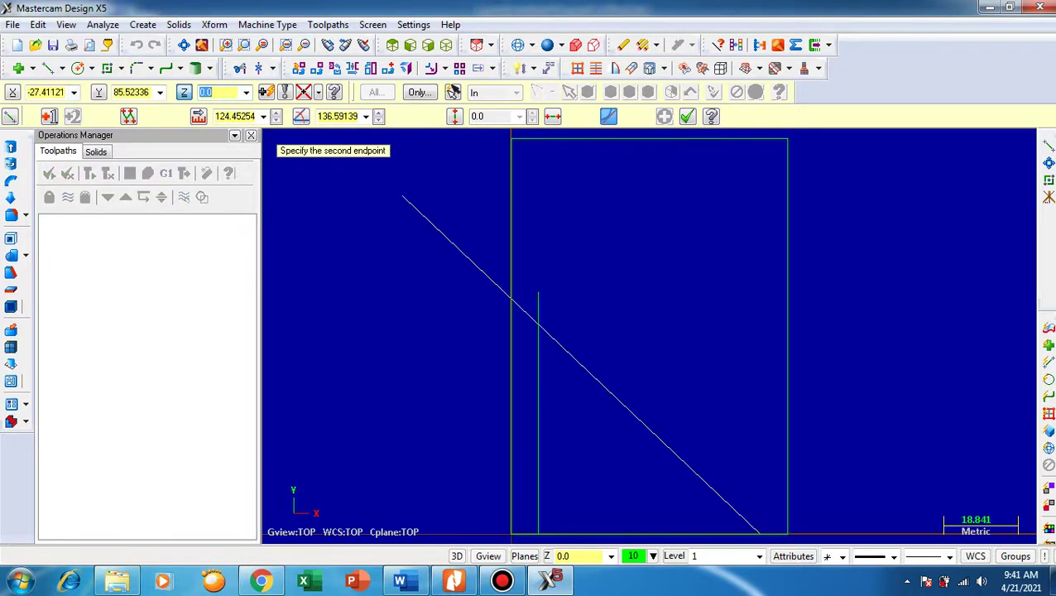
# Complete the right vertical line by placing its second endpoint at X 63 (7+56), Y 86.
pyautogui.press('x')
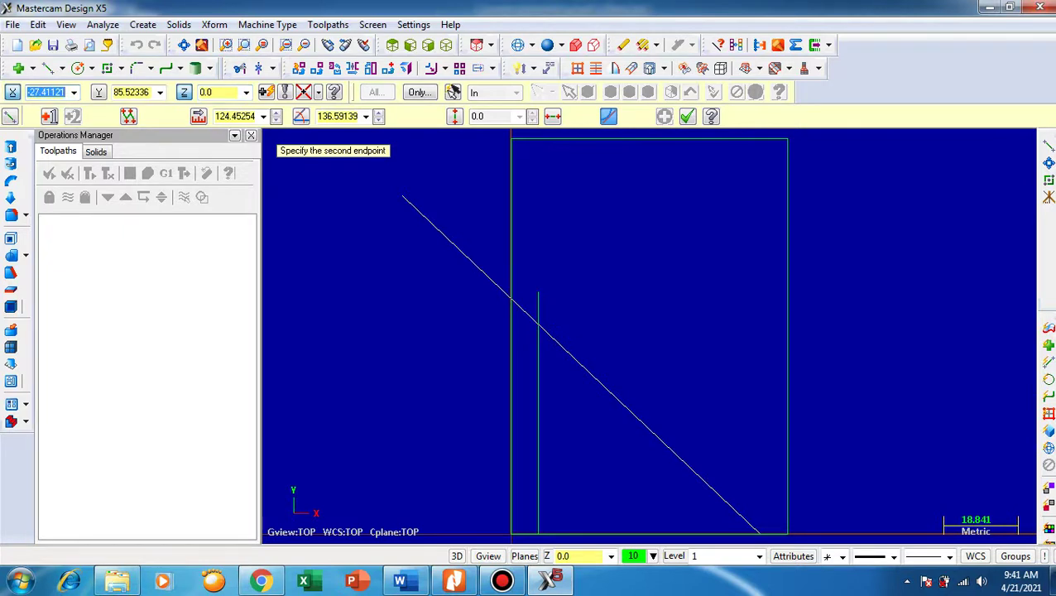
pyautogui.write('7+46')
pyautogui.press('BackSpace')
pyautogui.press('BackSpace')
pyautogui.write('56')
pyautogui.press('Tab')
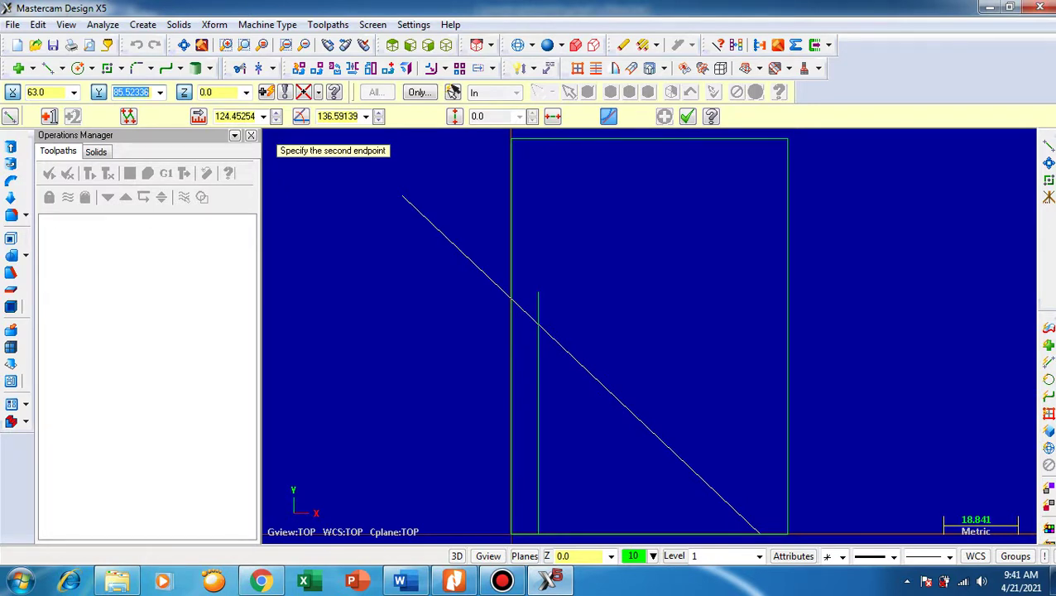
pyautogui.write('86')
pyautogui.press('Return')
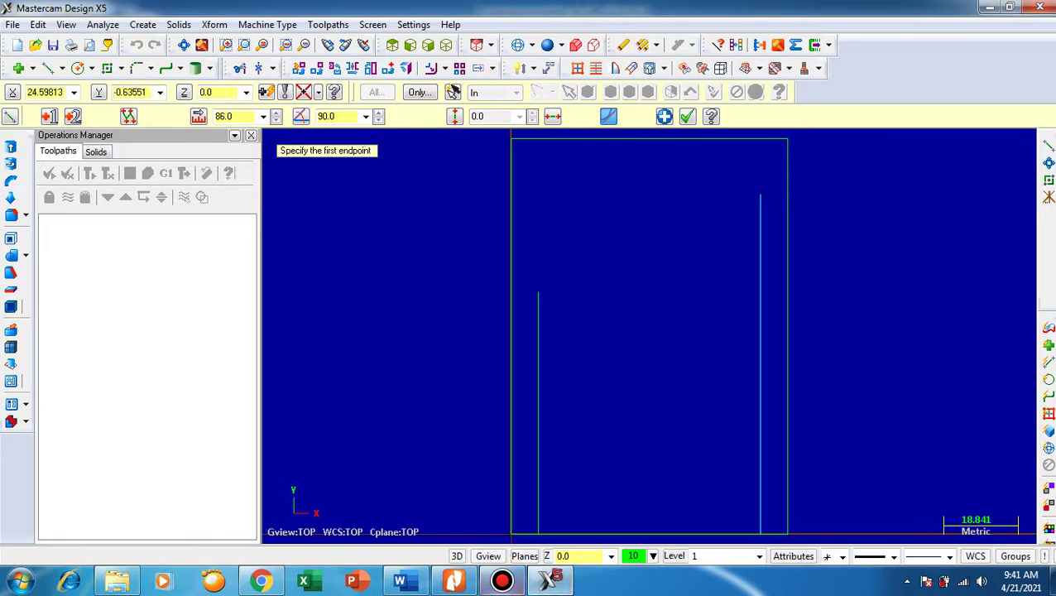
# Check the part drawing in Nitro Pro, and in Mastercam draw a line from the right vertical line's upper end to X 7, Y 86.
pyautogui.hotkey('alt', 'Tab')
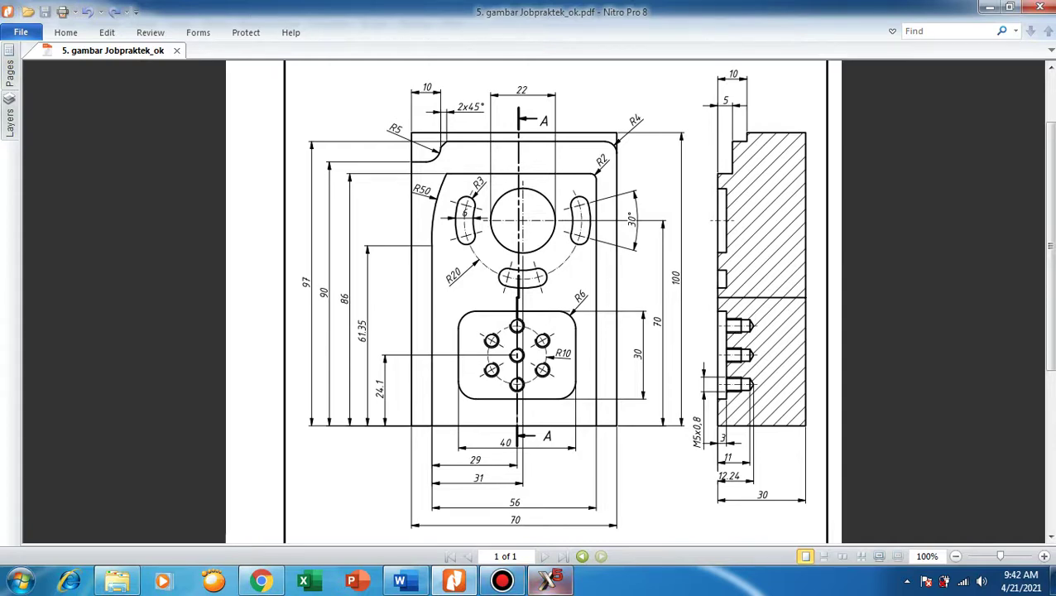
pyautogui.click(548, 580)
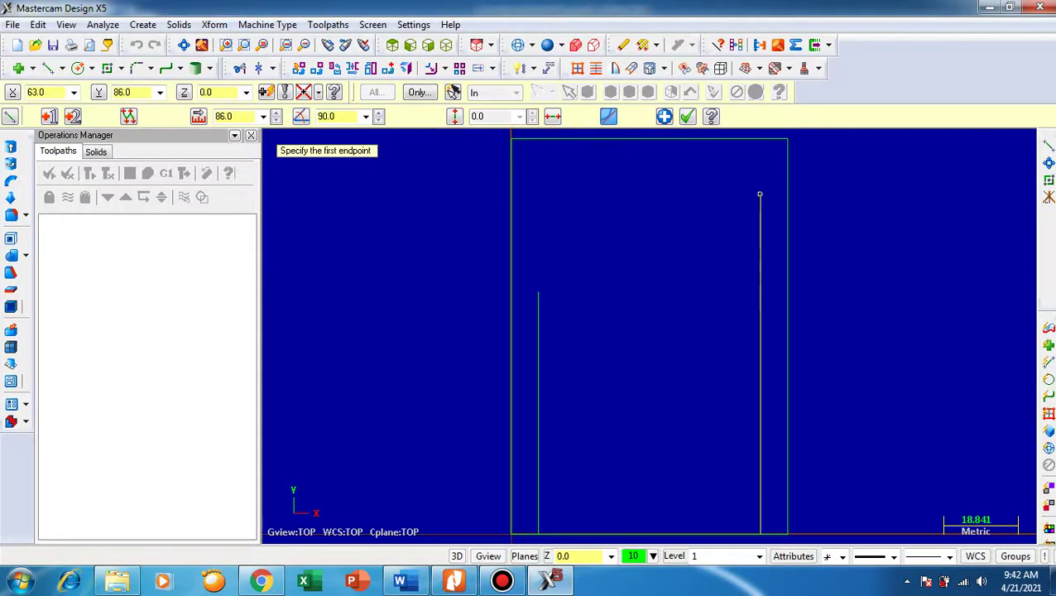
pyautogui.click(760, 195)
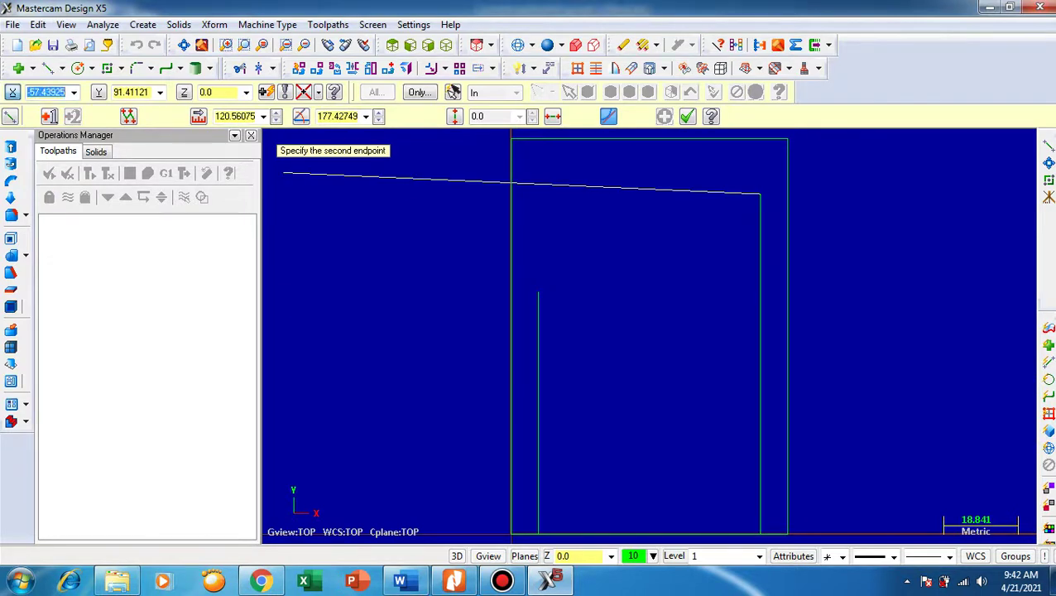
pyautogui.write('7')
pyautogui.press('Tab')
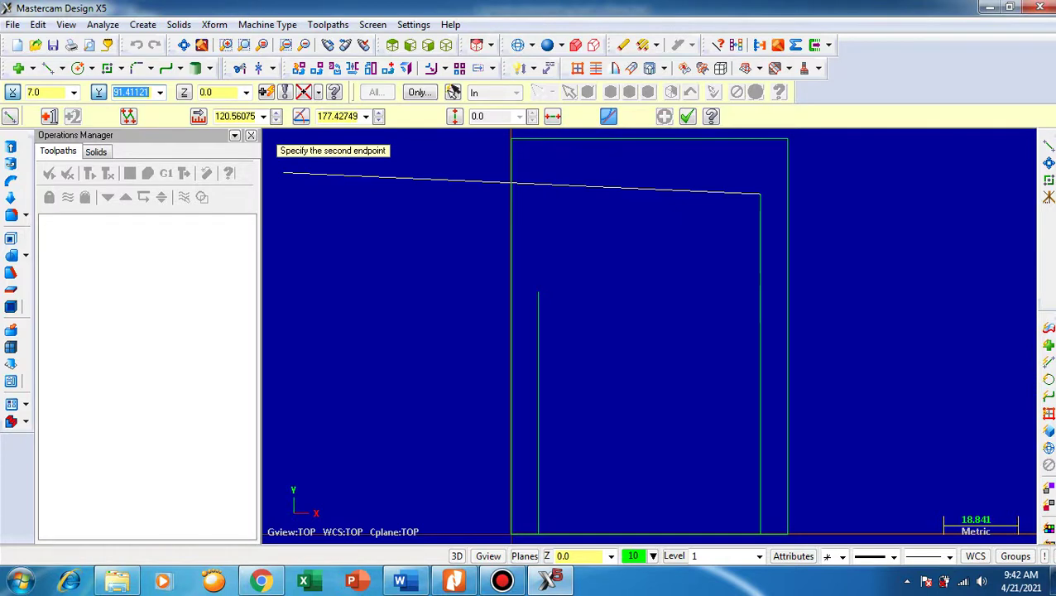
pyautogui.write('86')
pyautogui.press('Tab')
pyautogui.press('Return')
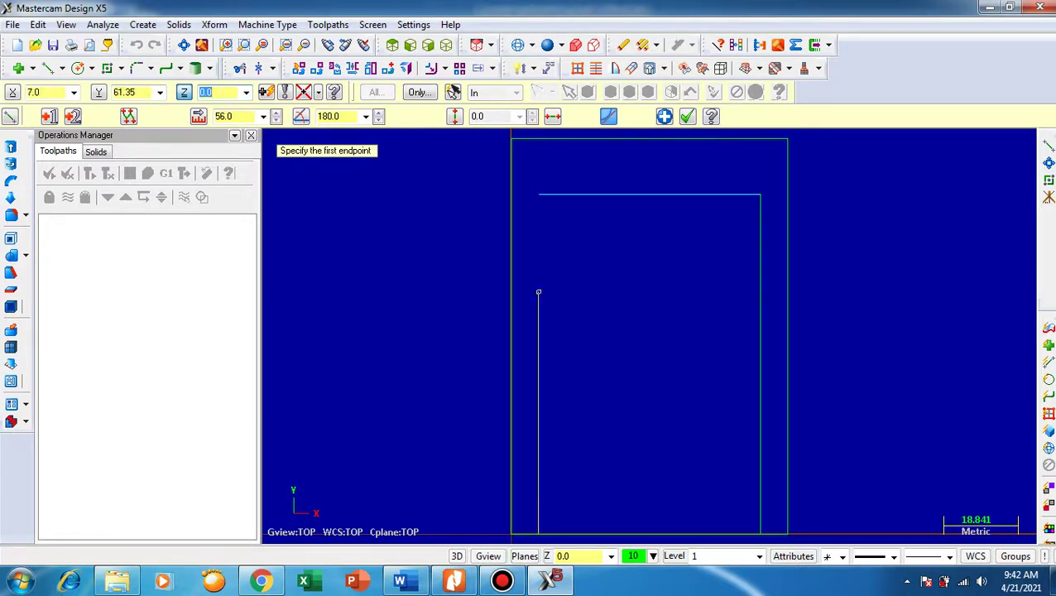
# Recheck the part drawing in Nitro Pro, and in Mastercam end the line command and delete the new horizontal line.
pyautogui.hotkey('alt', 'Tab')
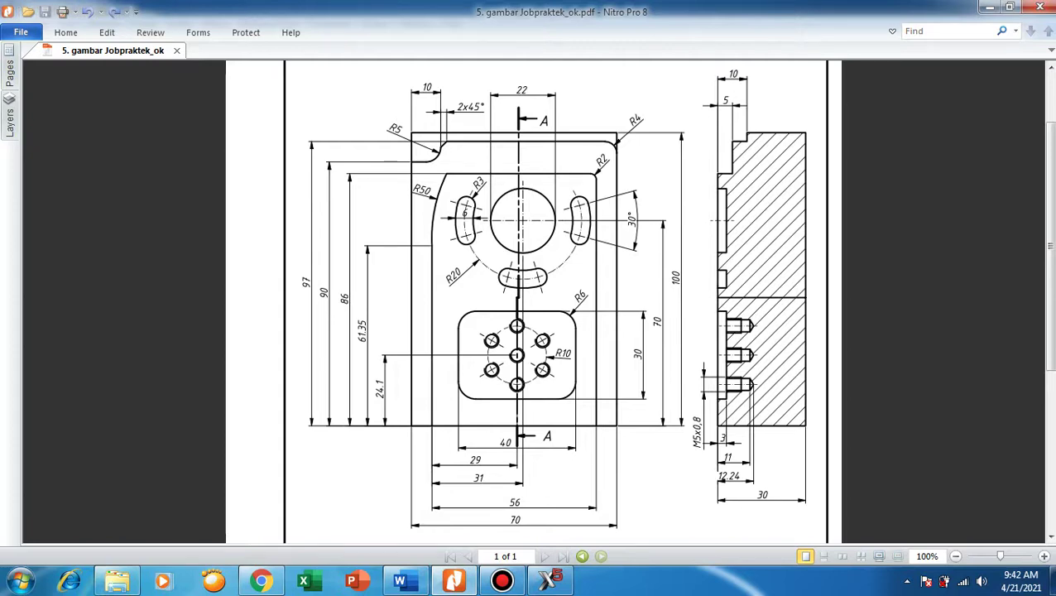
pyautogui.click(548, 580)
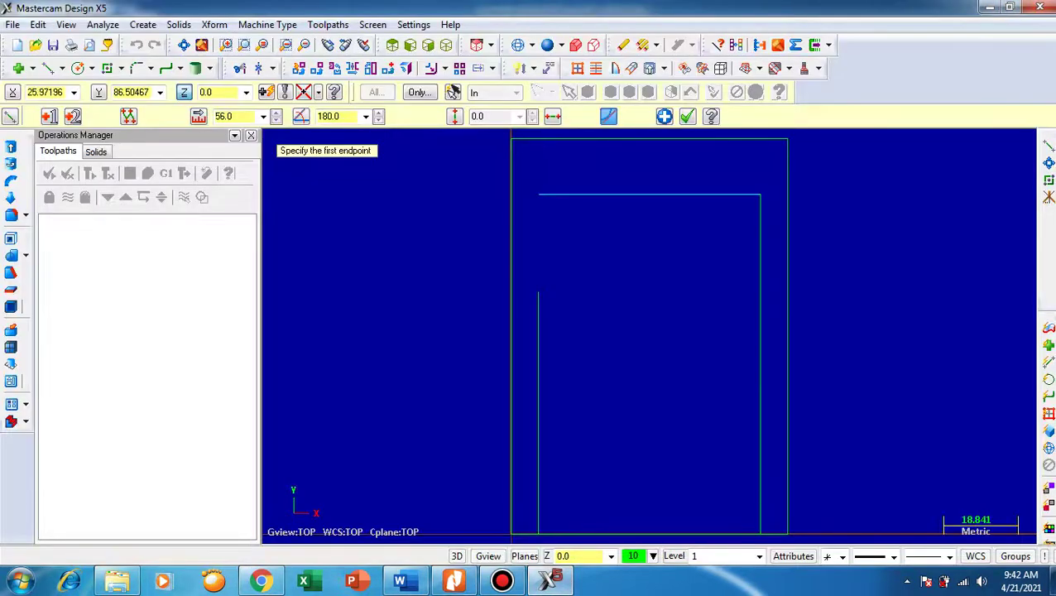
pyautogui.press('Escape')
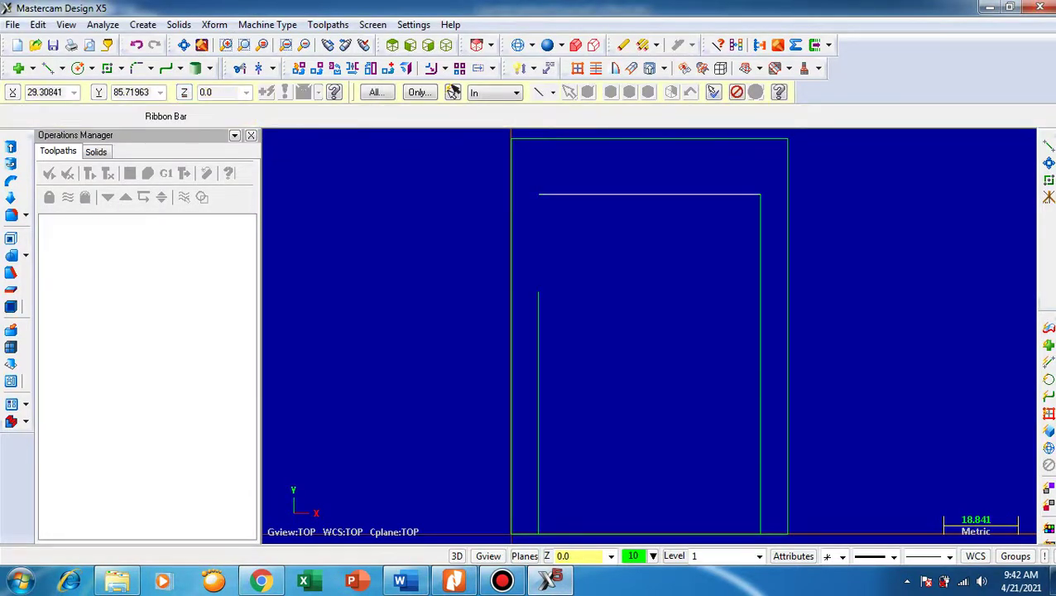
pyautogui.press('Delete')
# Draw a horizontal line from the right vertical line's upper end to X 12, Y 86, Z 0.
pyautogui.click(50, 69)
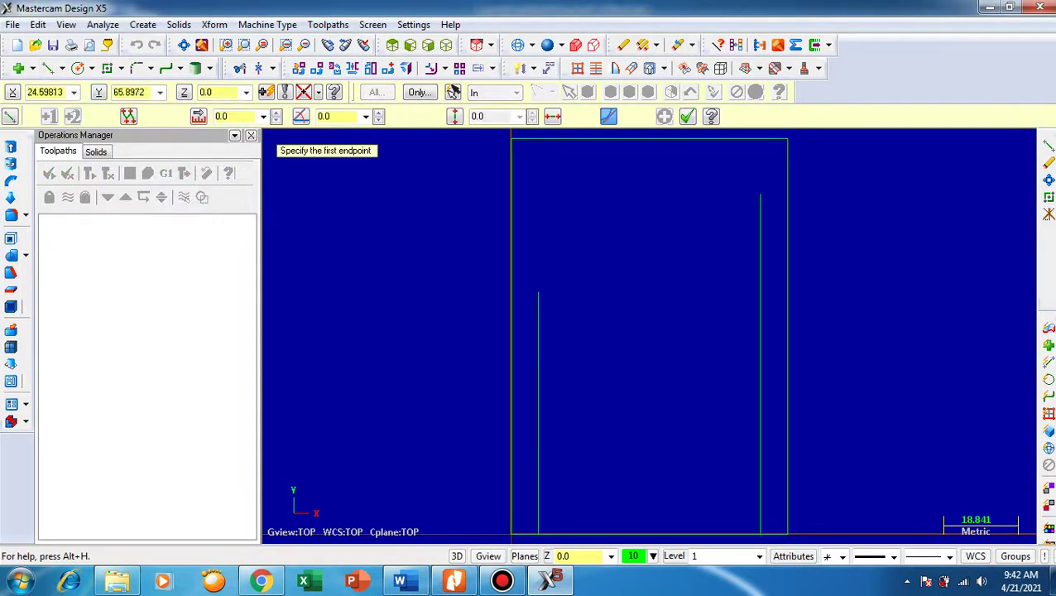
pyautogui.click(760, 196)
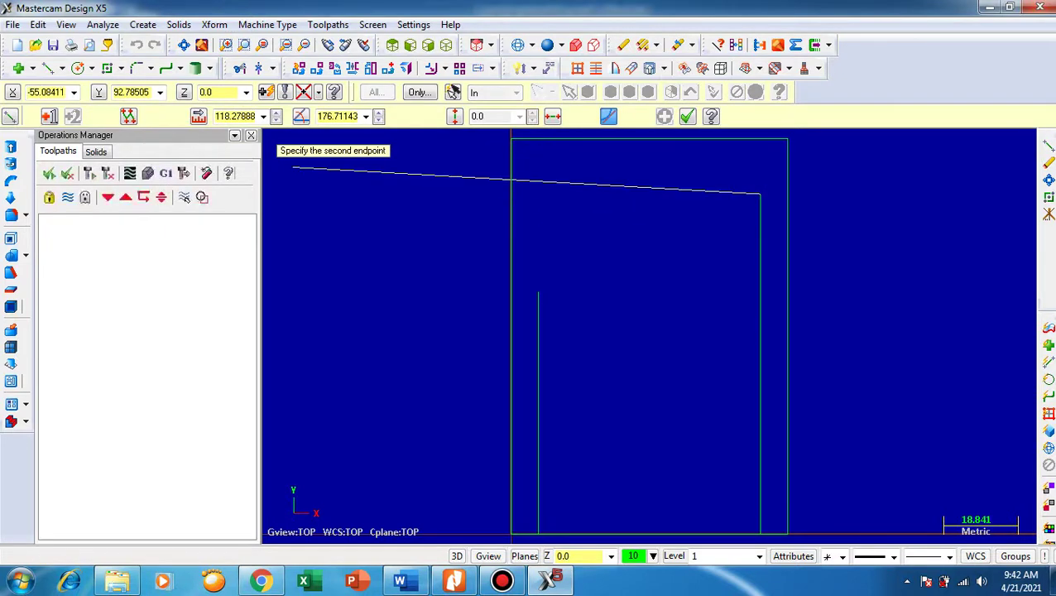
pyautogui.write('12')
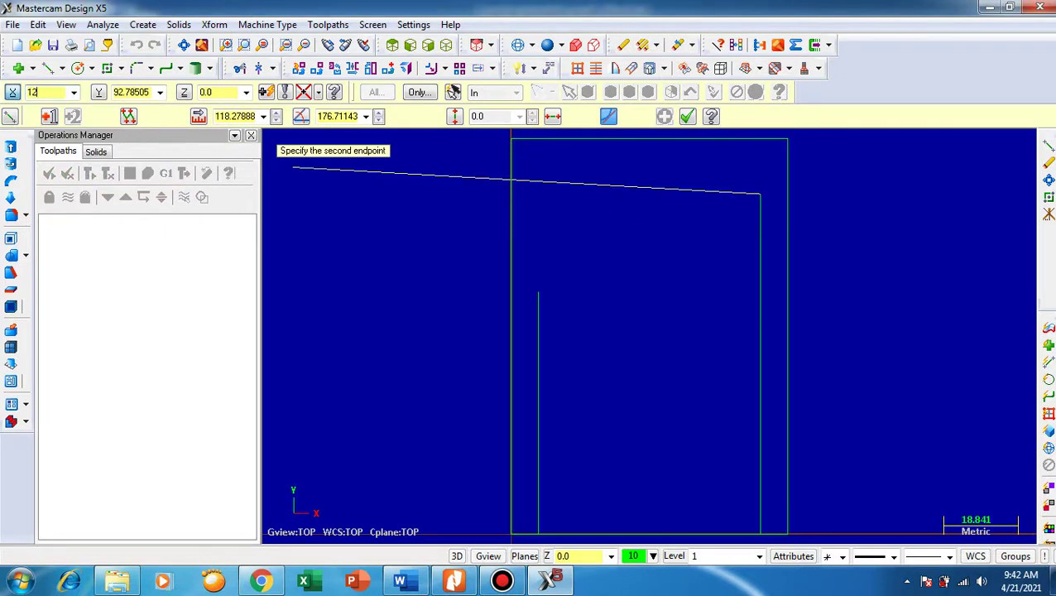
pyautogui.press('Tab')
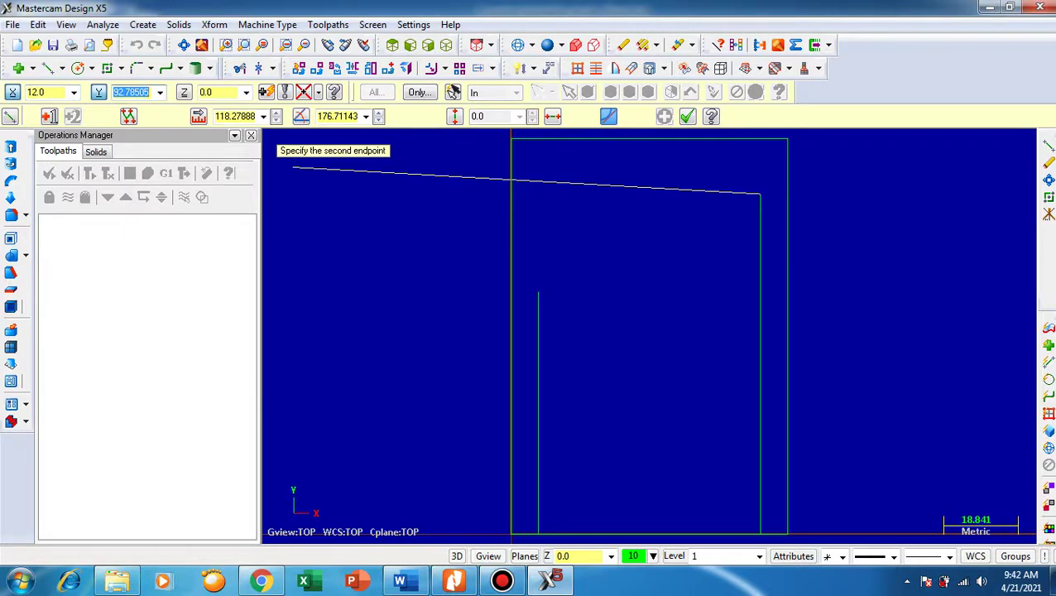
pyautogui.write('86')
pyautogui.press('Tab')
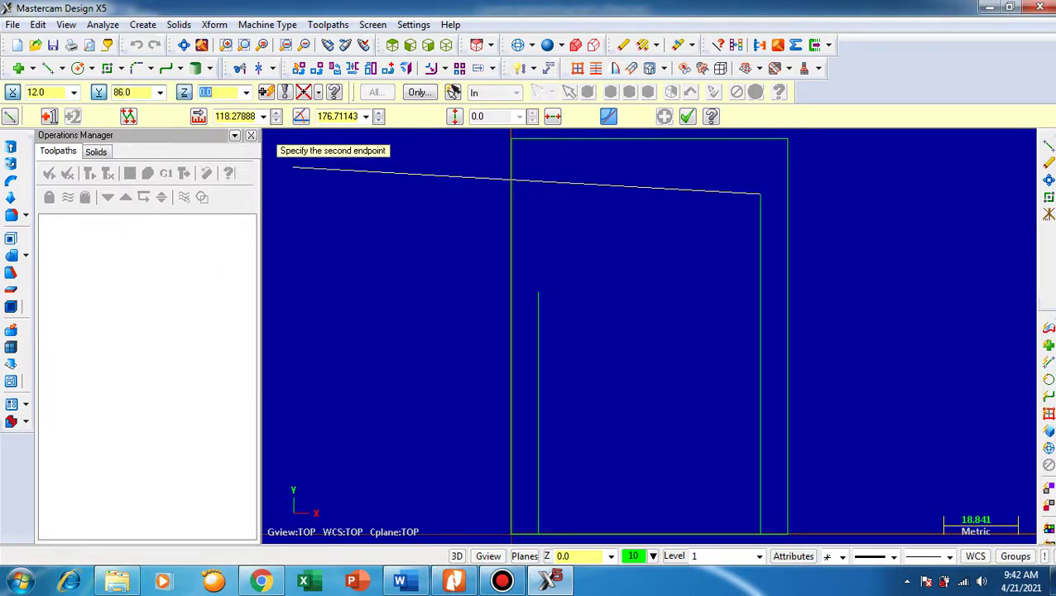
pyautogui.press('Return')
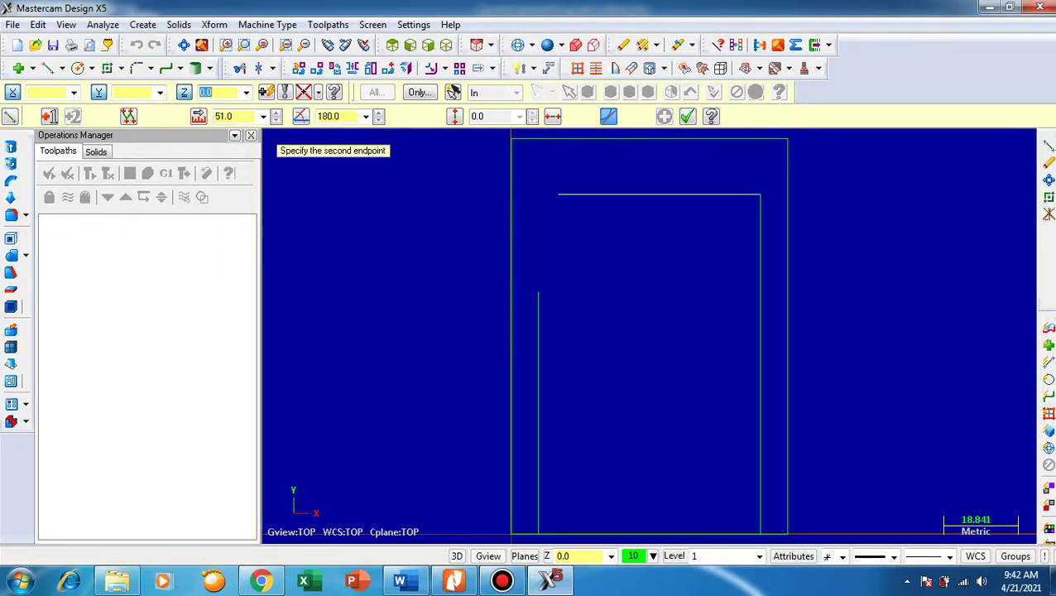
pyautogui.press('Return')
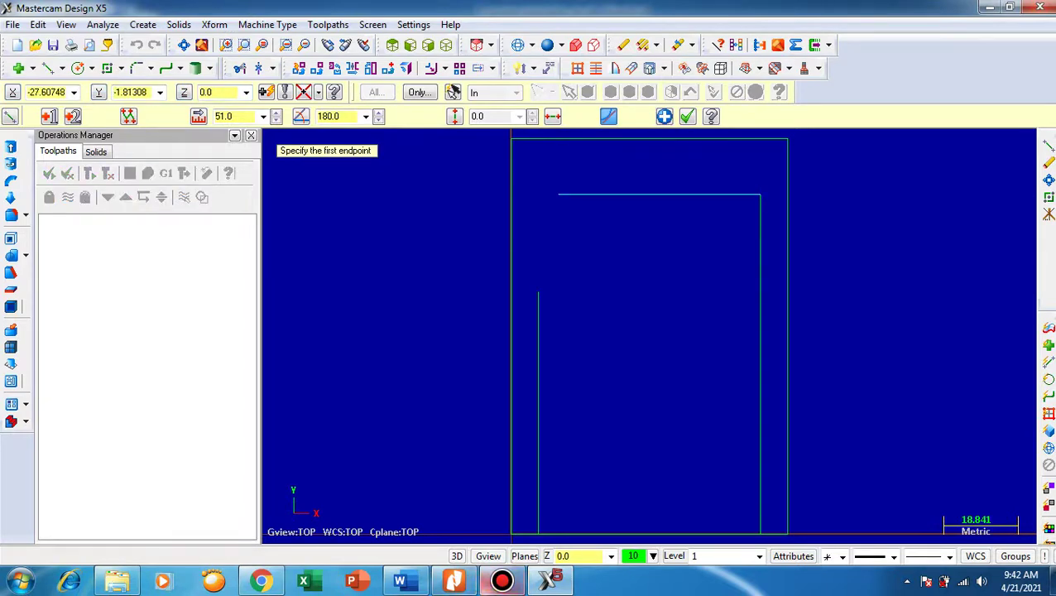
# Consult the part drawing in Nitro Pro, and in Mastercam join the horizontal line's left end to the left vertical line's upper end with an outward-bulging endpoint arc.
pyautogui.click(454, 580)
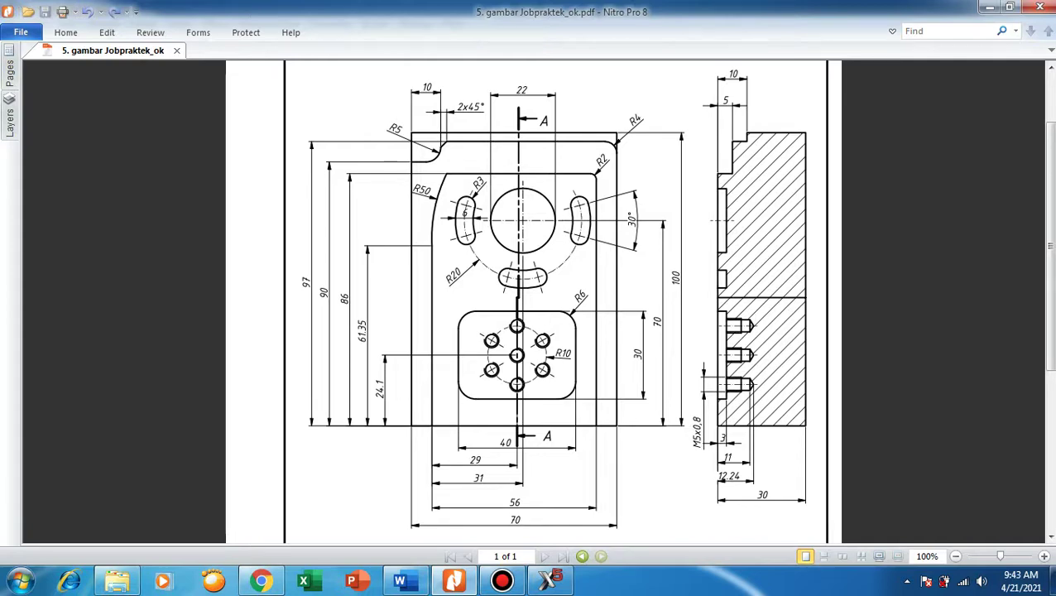
pyautogui.click(548, 580)
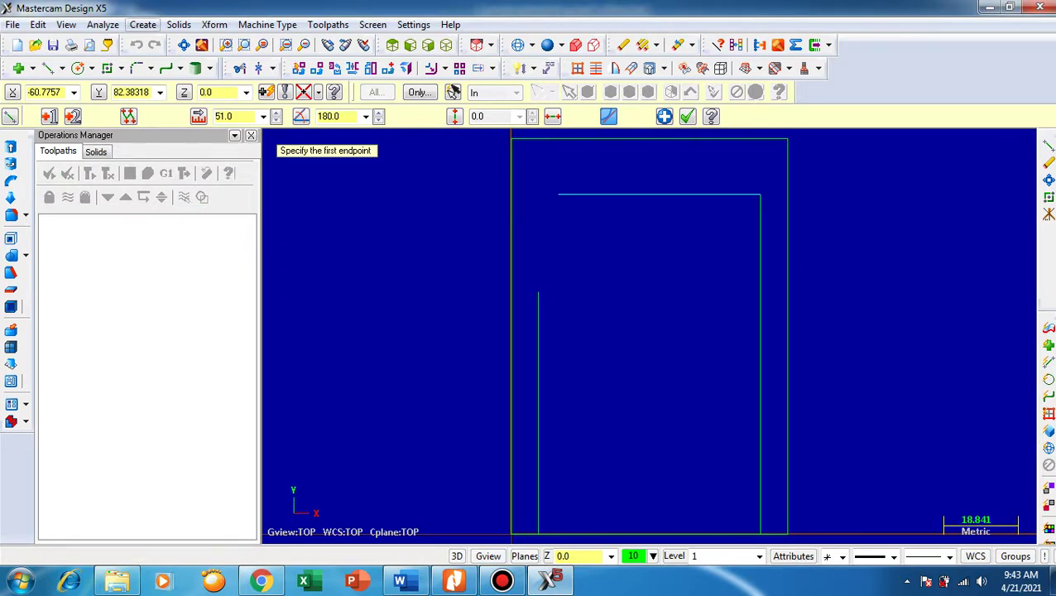
pyautogui.click(142, 24)
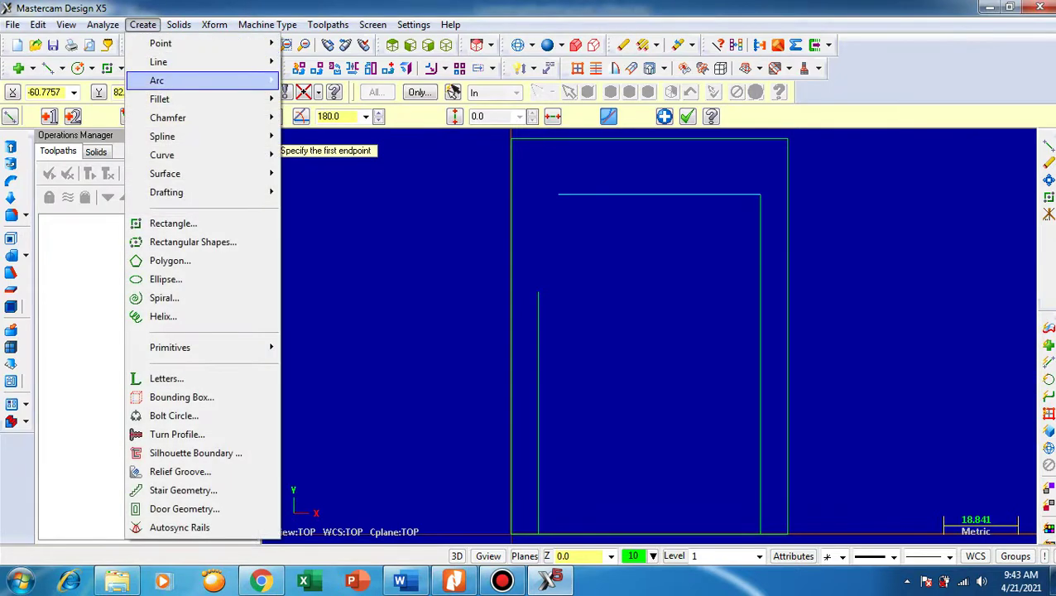
pyautogui.moveTo(199, 81)
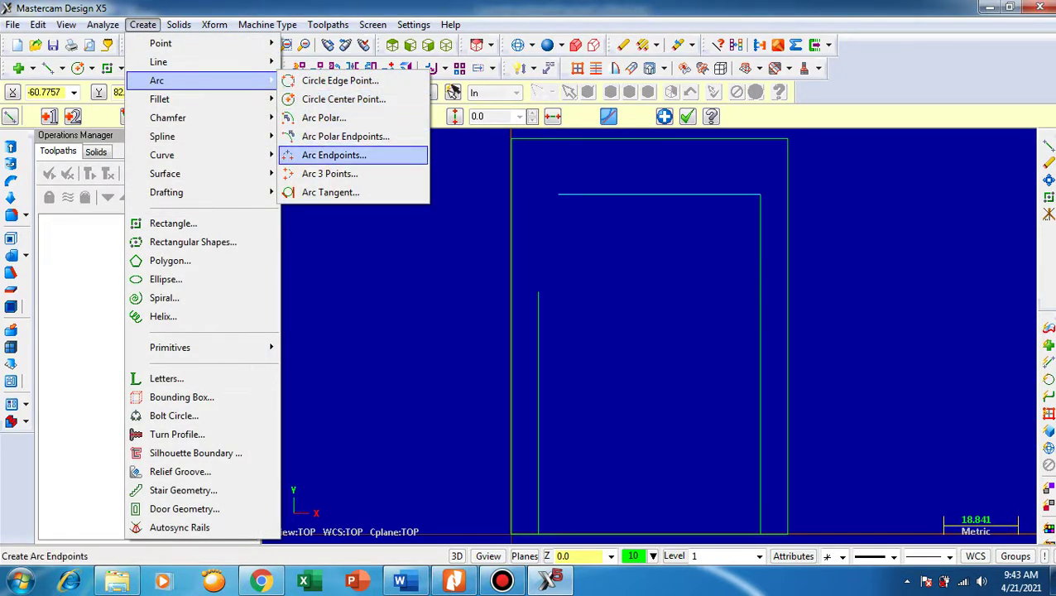
pyautogui.click(333, 155)
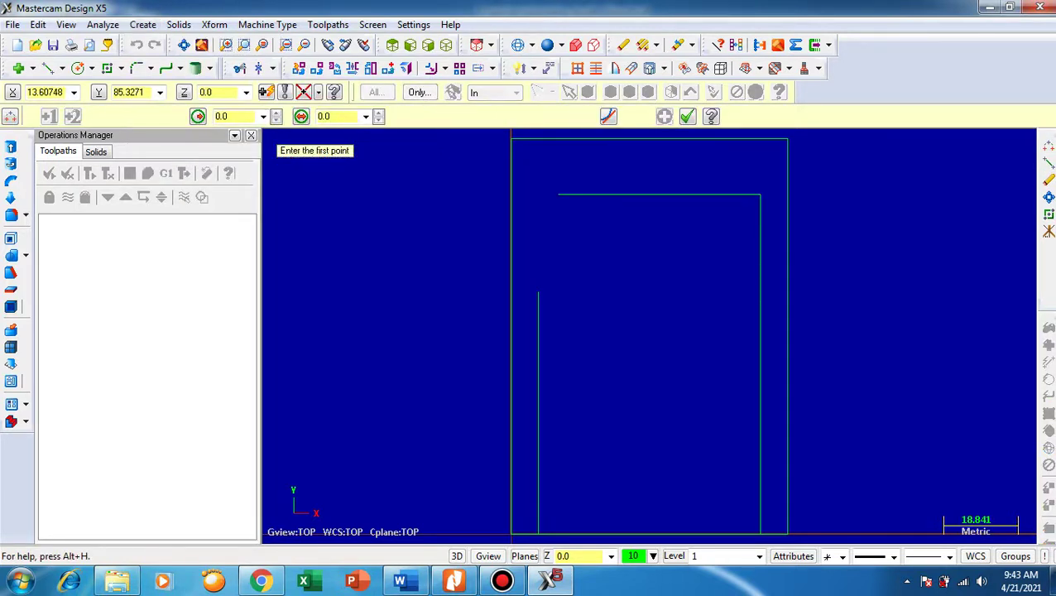
pyautogui.click(557, 194)
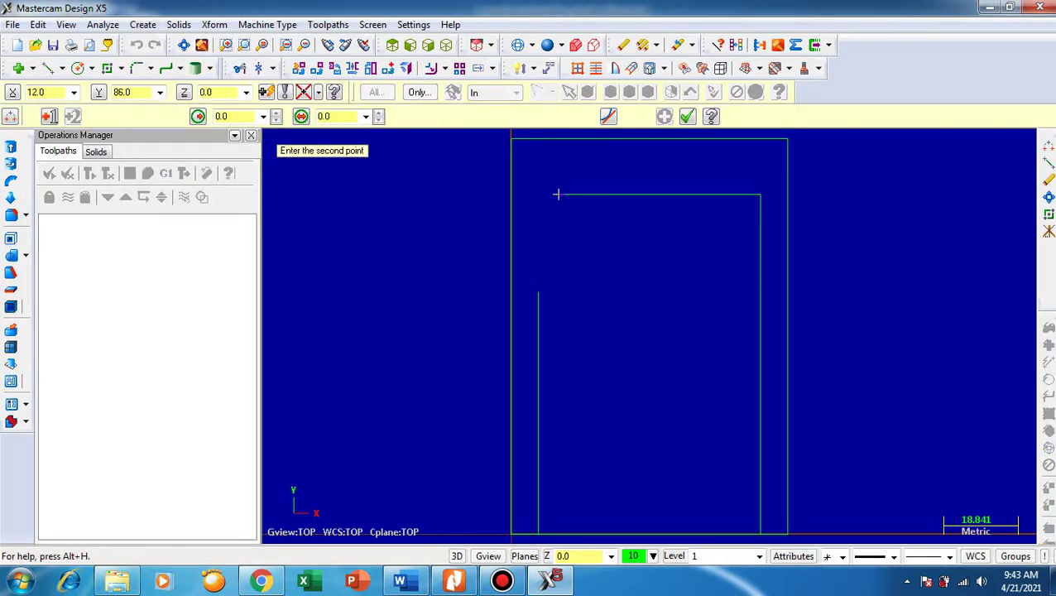
pyautogui.click(537, 291)
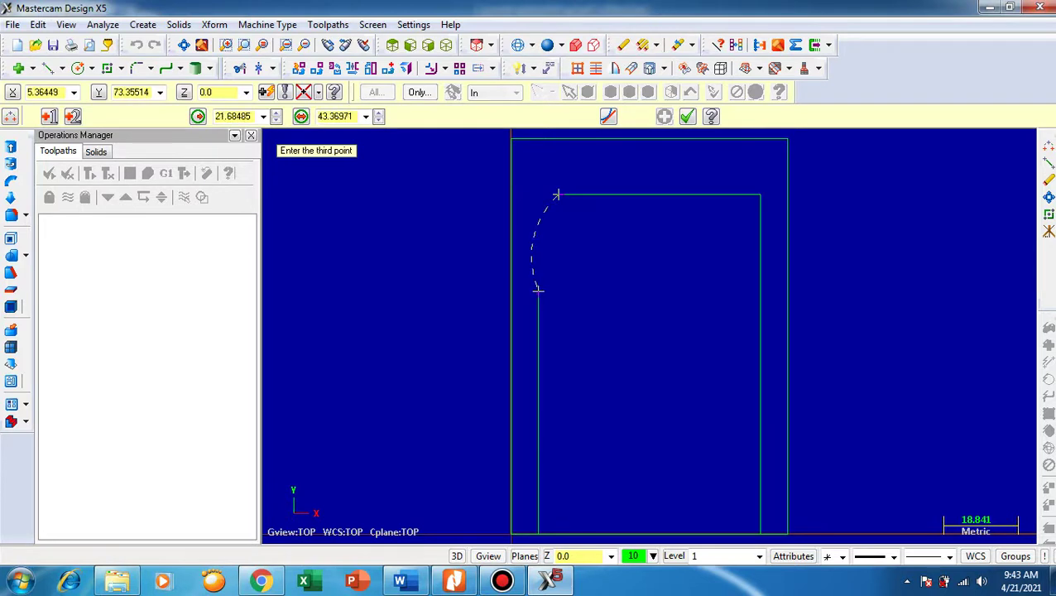
pyautogui.click(530, 244)
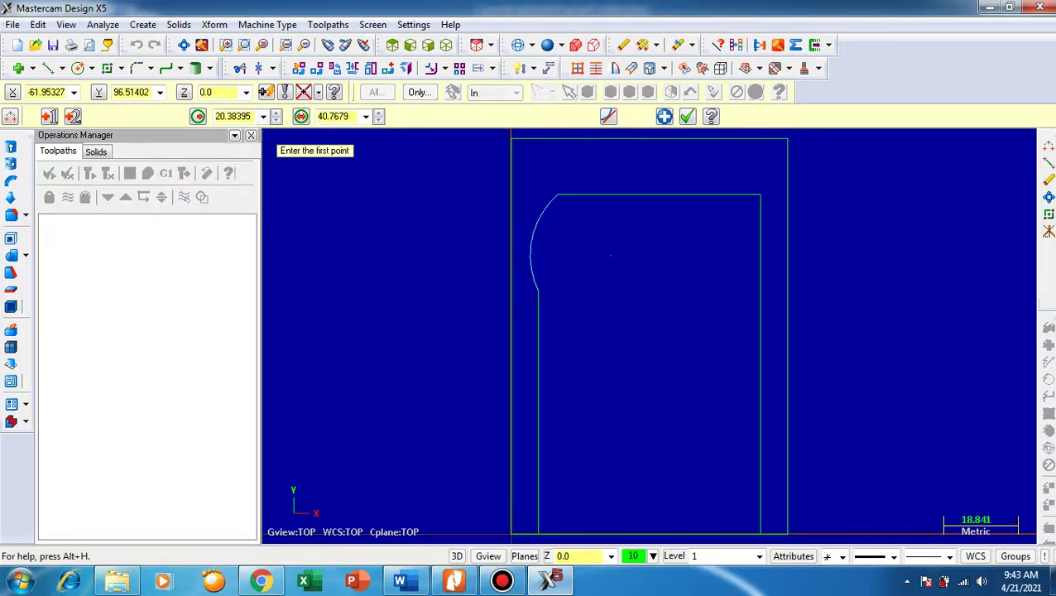
# Set the new arc's radius to 50 mm and return to the part drawing in Nitro Pro.
pyautogui.click(233, 116)
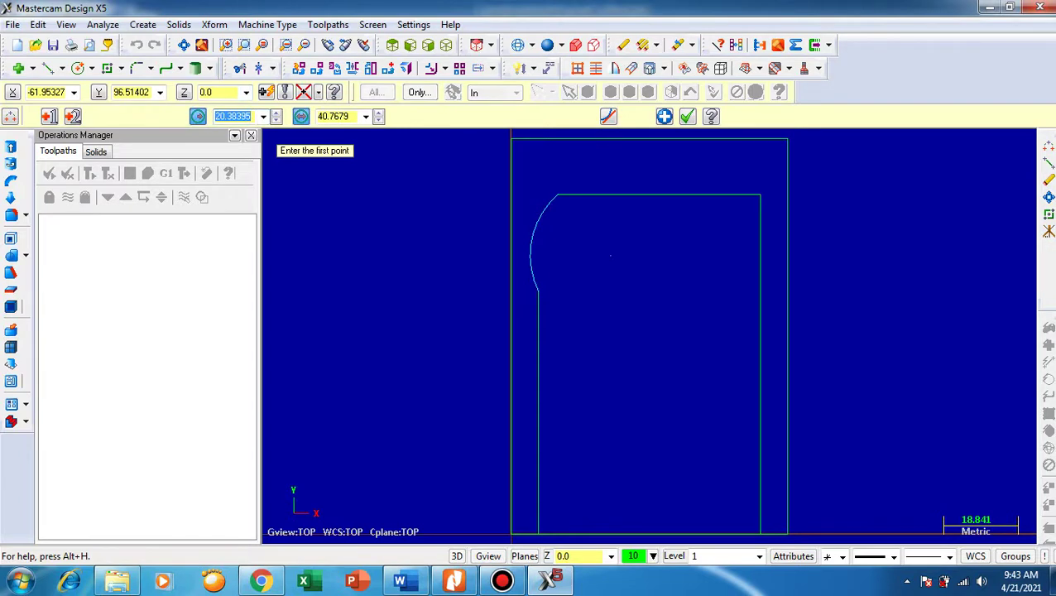
pyautogui.write('50')
pyautogui.press('Return')
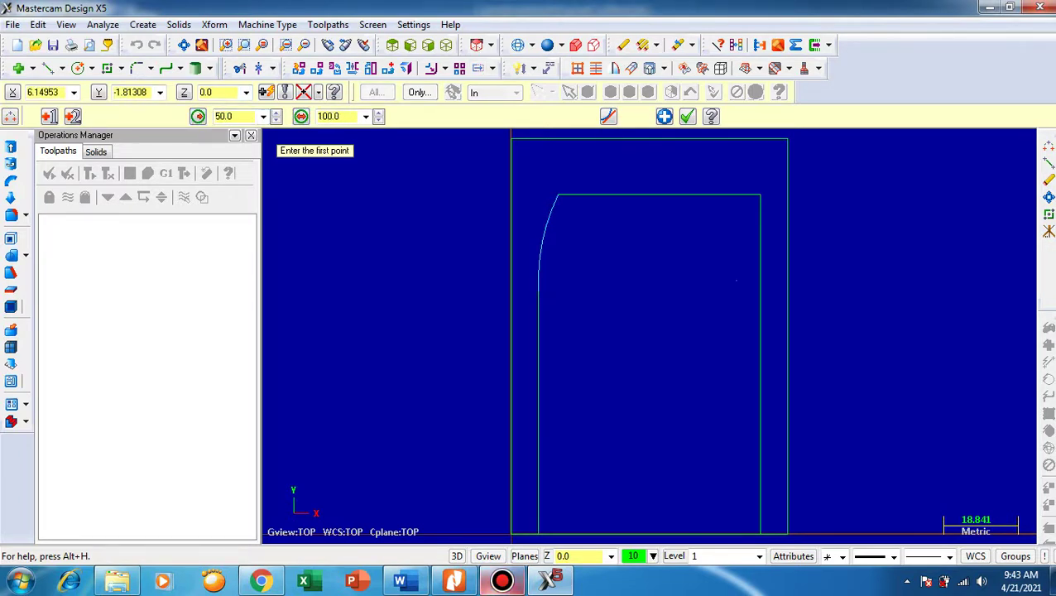
pyautogui.click(453, 581)
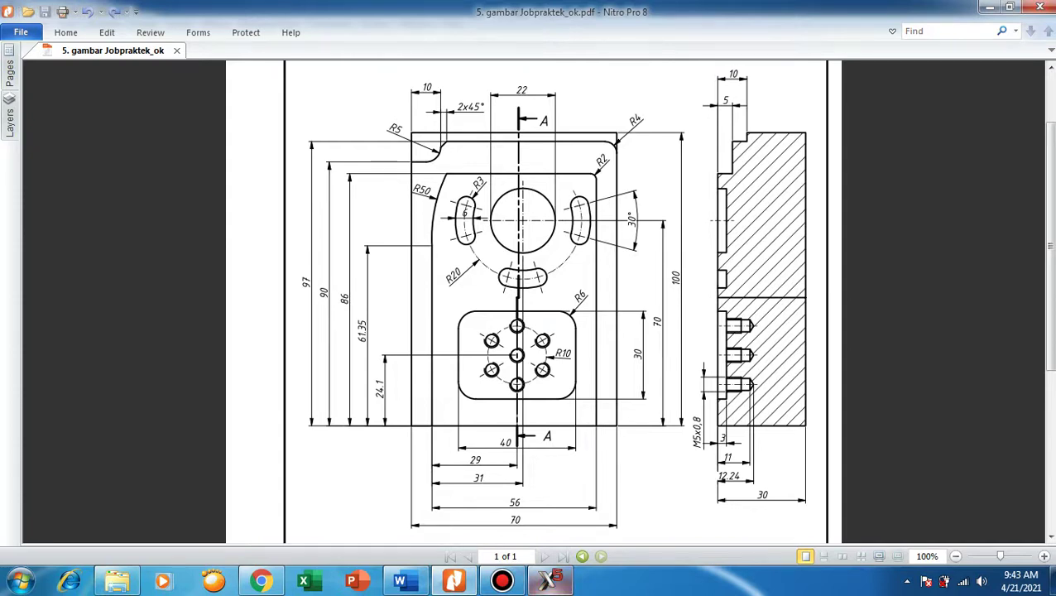
# Switch to Mastercam and draw a rectangular shape about 40 by 22.6 mm from base point X 36, Y 24.1, anchored at its lower-left corner.
pyautogui.moveTo(548, 581)
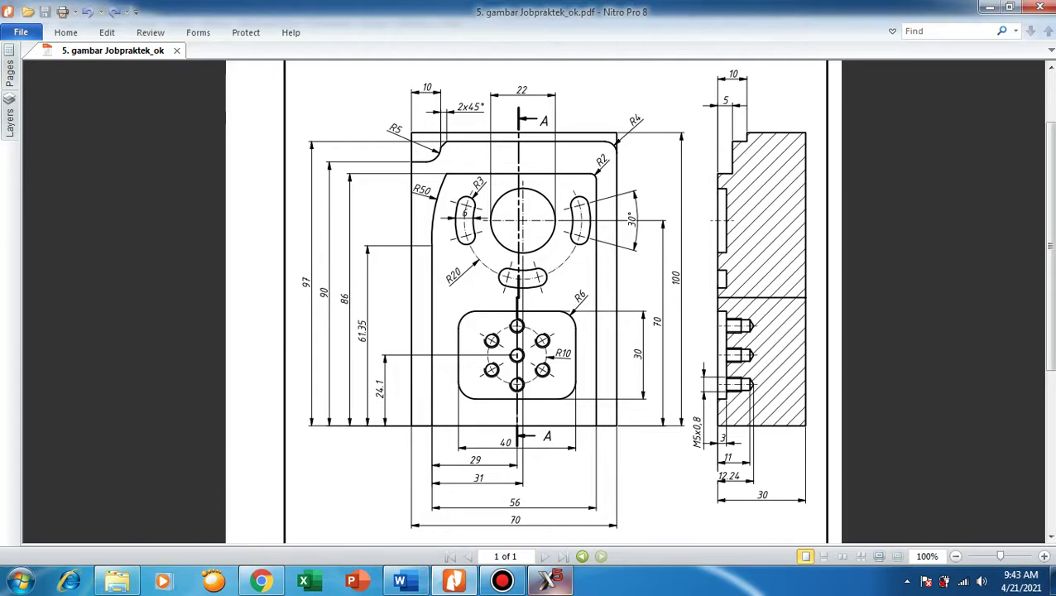
pyautogui.click(547, 581)
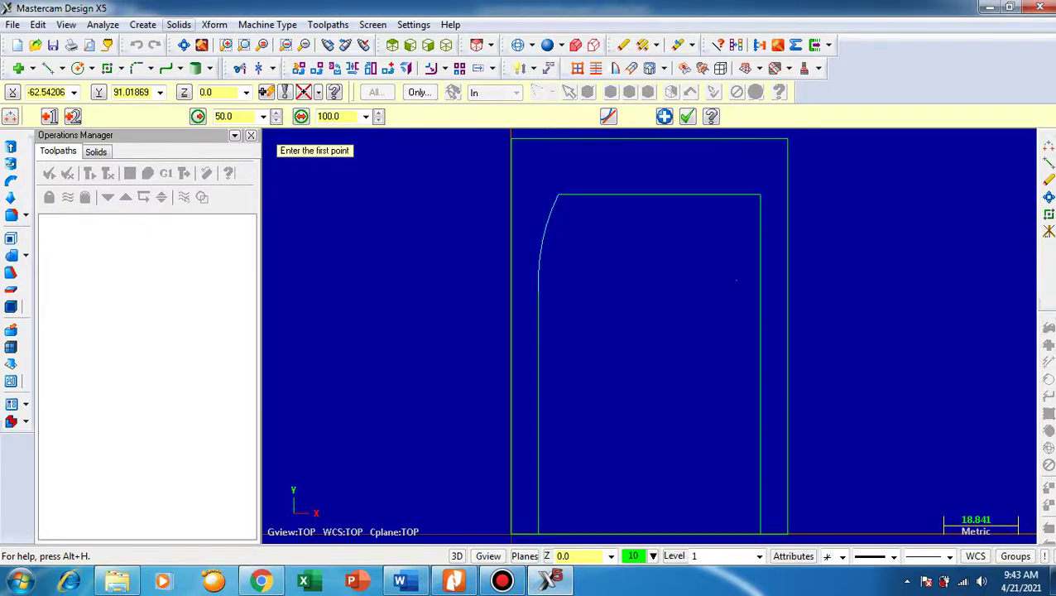
pyautogui.click(142, 24)
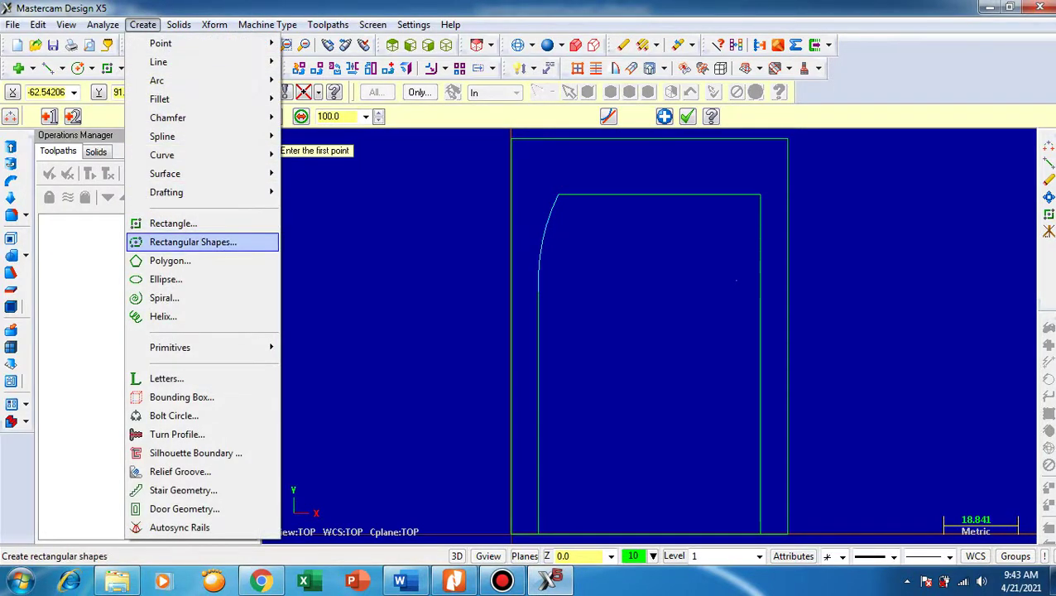
pyautogui.click(193, 241)
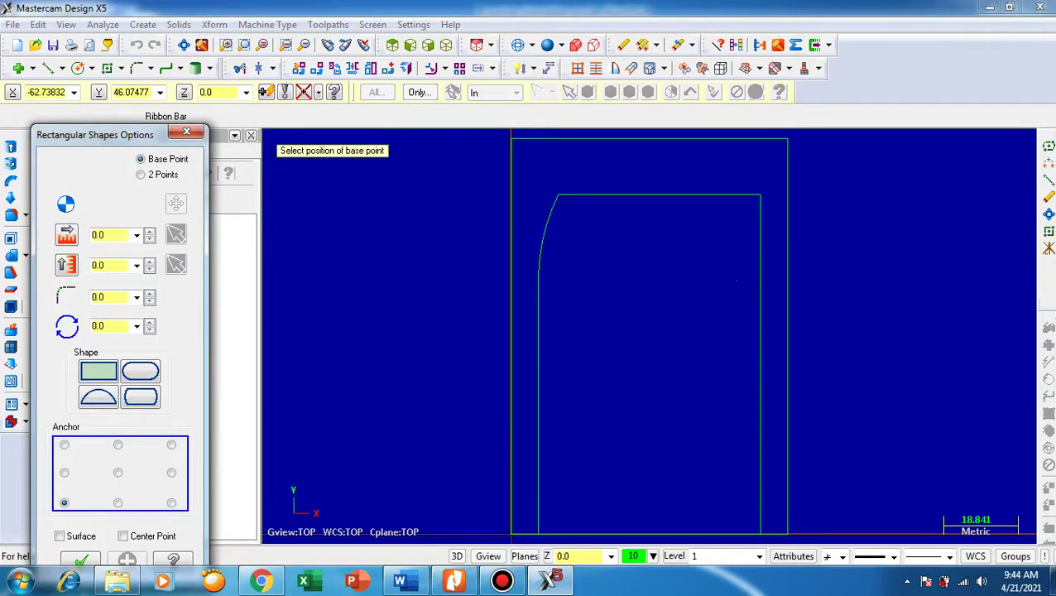
pyautogui.click(50, 92)
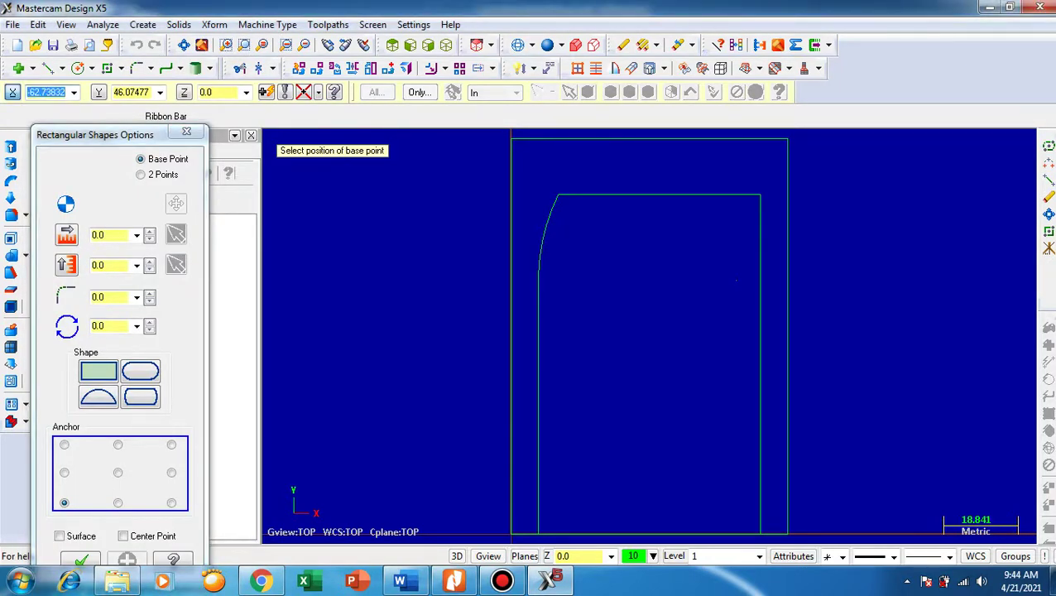
pyautogui.write('36')
pyautogui.press('Tab')
pyautogui.write('24')
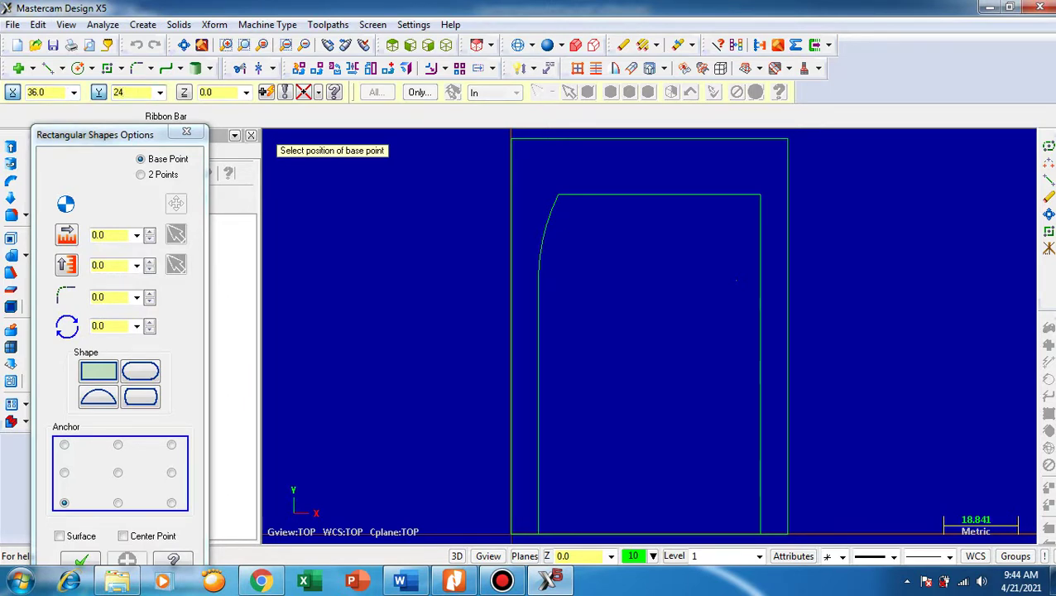
pyautogui.write('.1')
pyautogui.press('Tab')
pyautogui.press('Return')
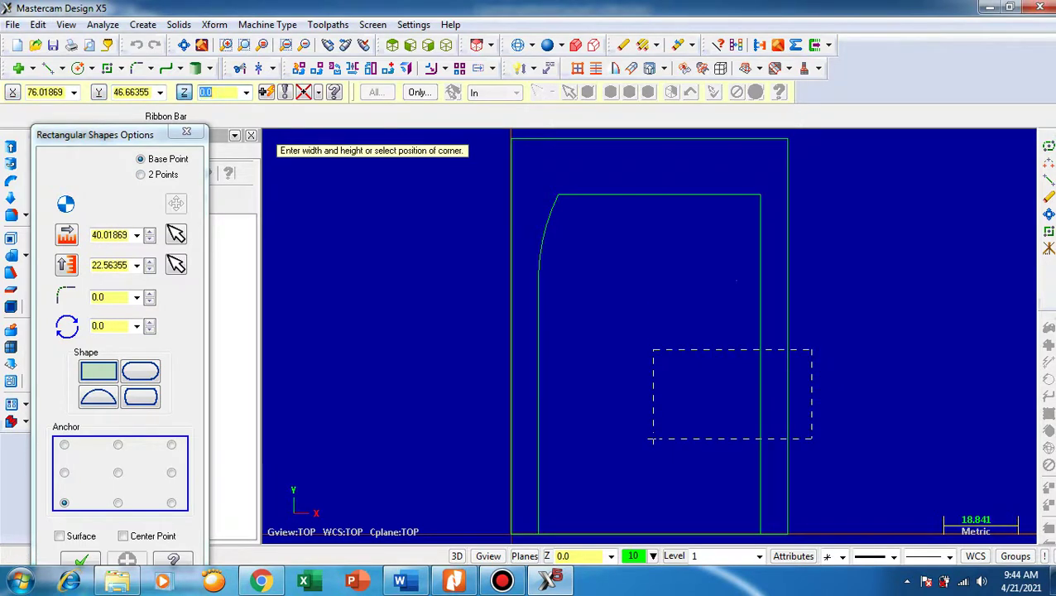
pyautogui.click(811, 349)
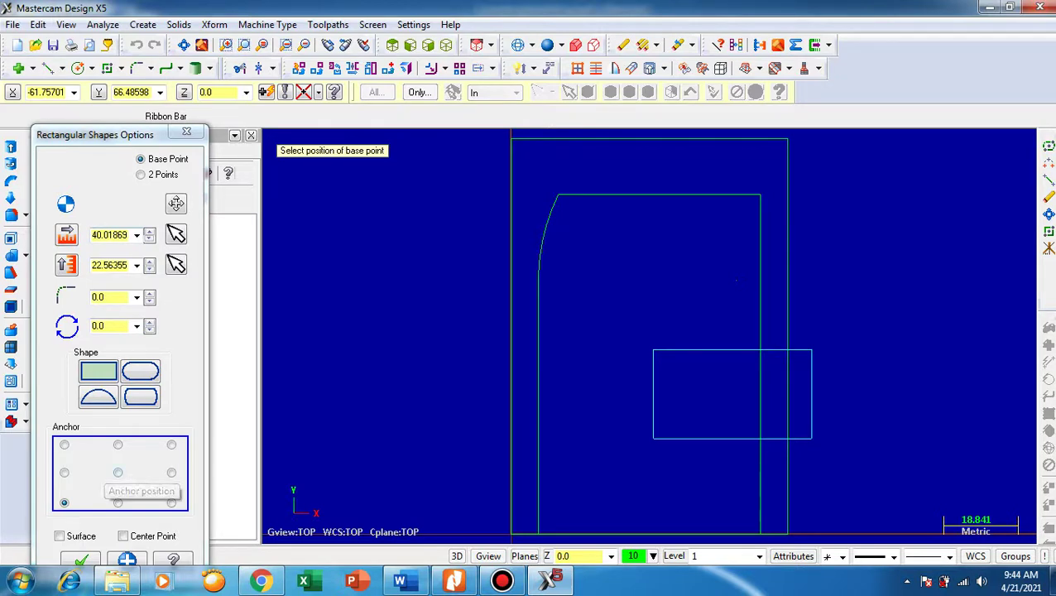
# Anchor the new rectangle at its center, then check its dimensions on the part drawing in Nitro Pro and return to Mastercam.
pyautogui.click(118, 473)
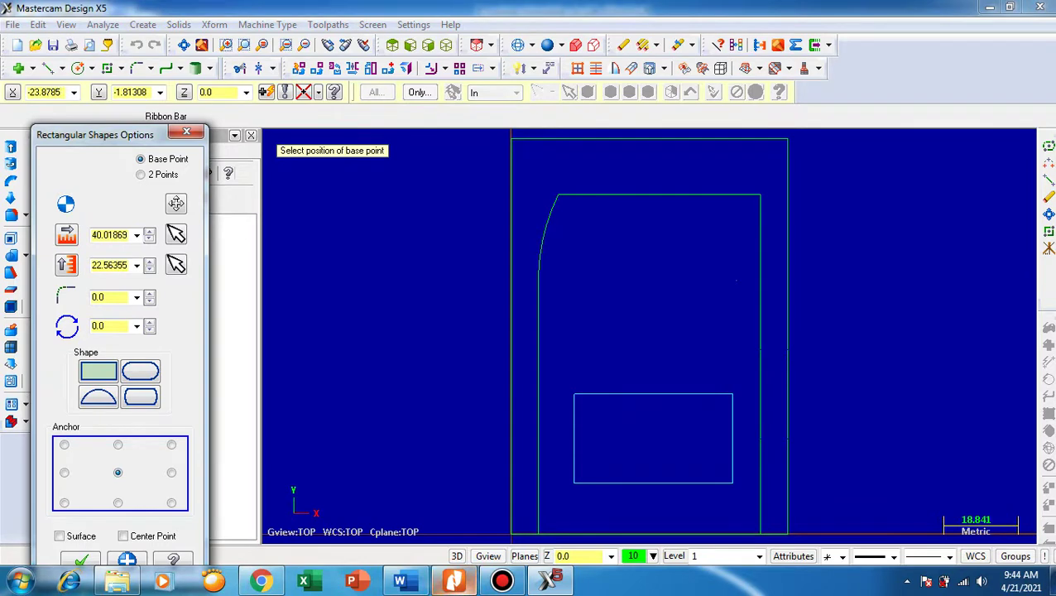
pyautogui.moveTo(453, 580)
pyautogui.click(452, 497)
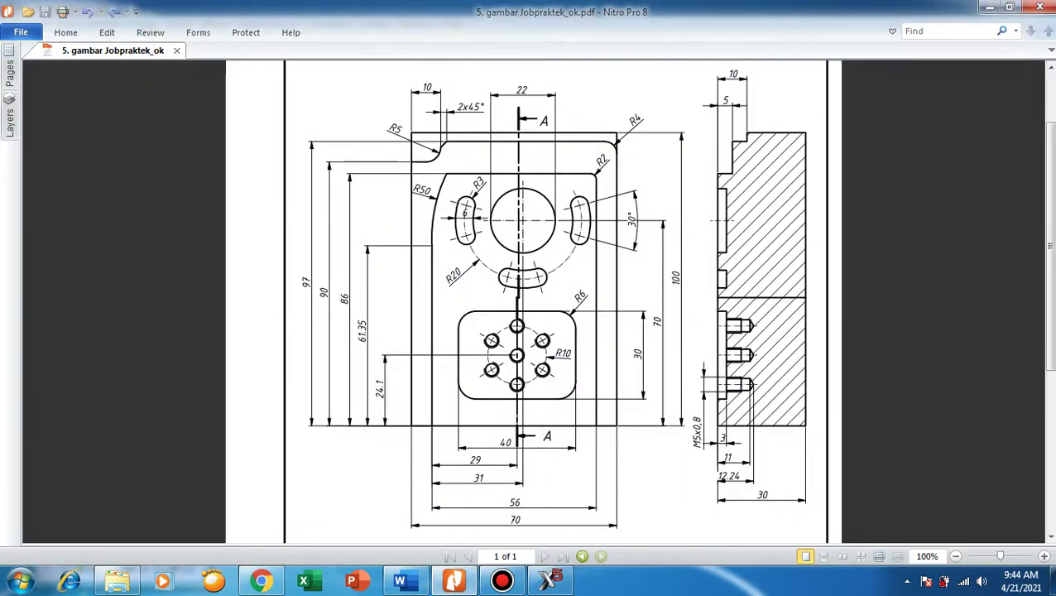
pyautogui.click(548, 579)
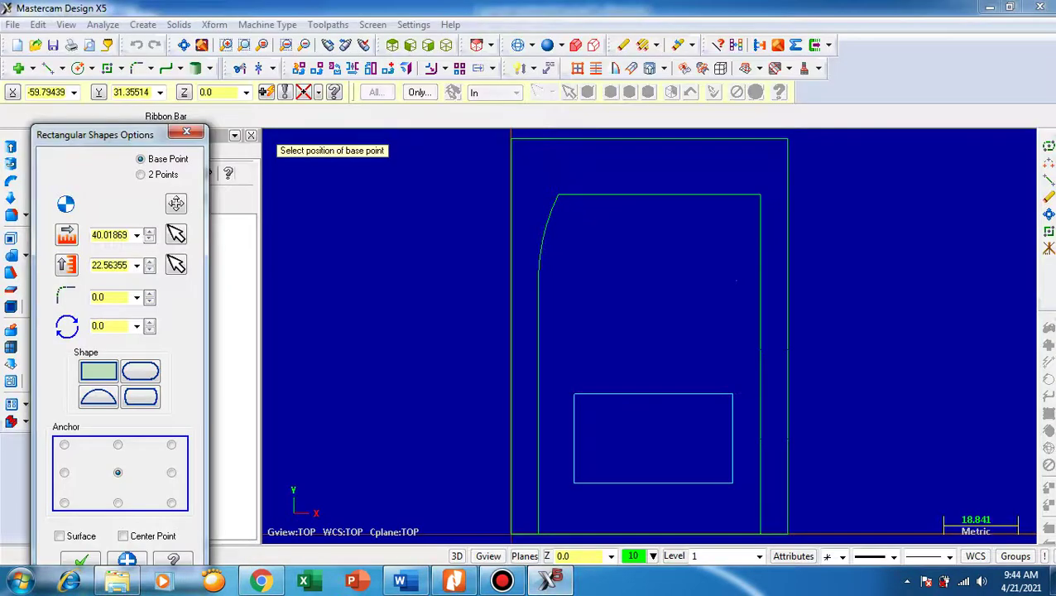
# Set the rectangle's width to 40 mm and its height to 30 mm.
pyautogui.click(67, 235)
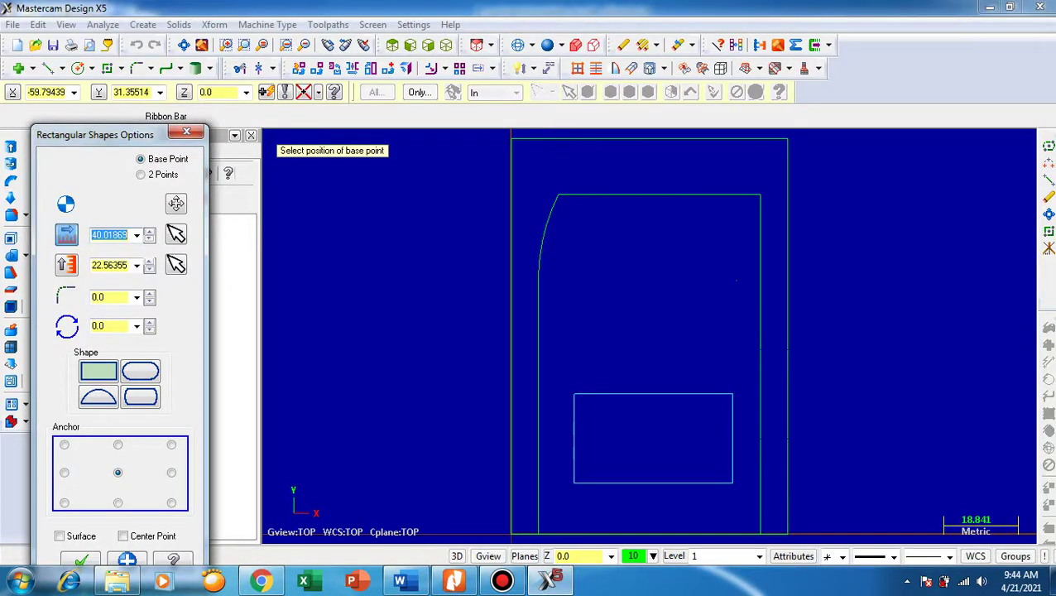
pyautogui.write('40')
pyautogui.click(175, 234)
pyautogui.click(67, 265)
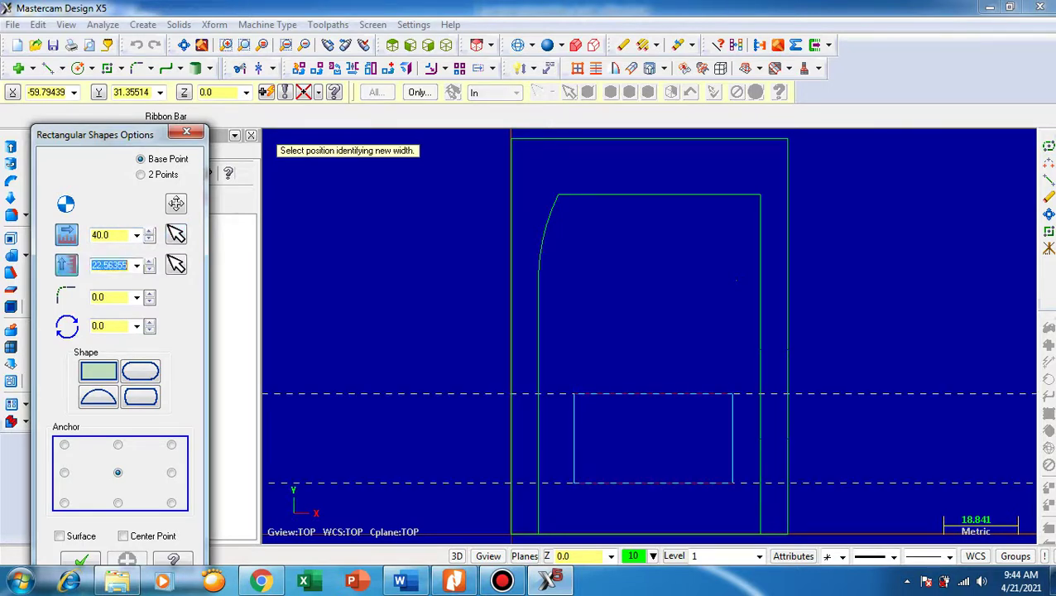
pyautogui.write('30')
pyautogui.press('Return')
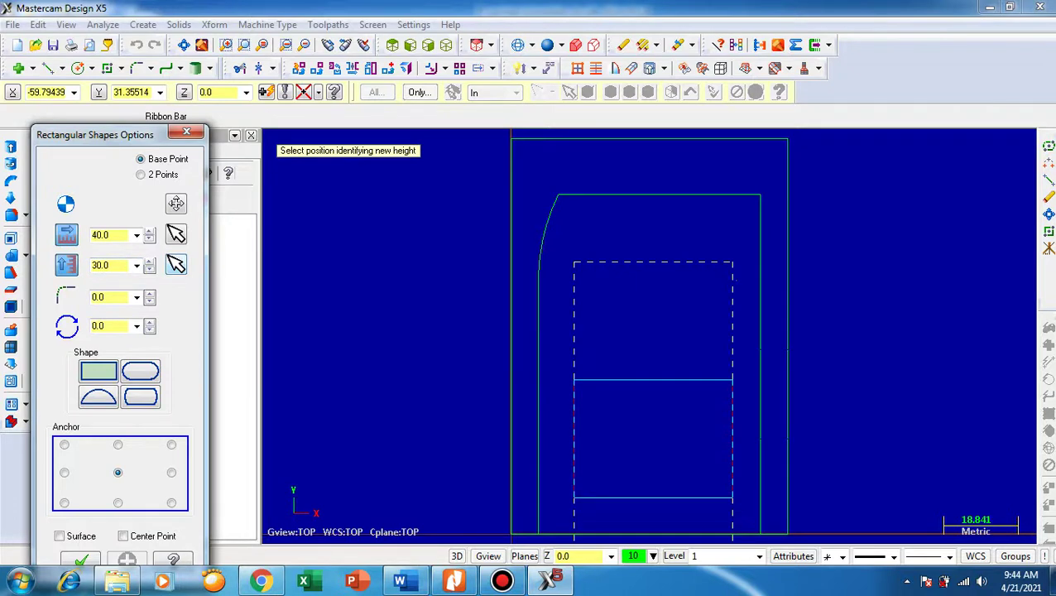
# Round the rectangle's corners with a 6 mm fillet radius and accept the shape.
pyautogui.press('Tab')
pyautogui.write('6')
pyautogui.click(137, 297)
pyautogui.click(136, 297)
pyautogui.click(149, 292)
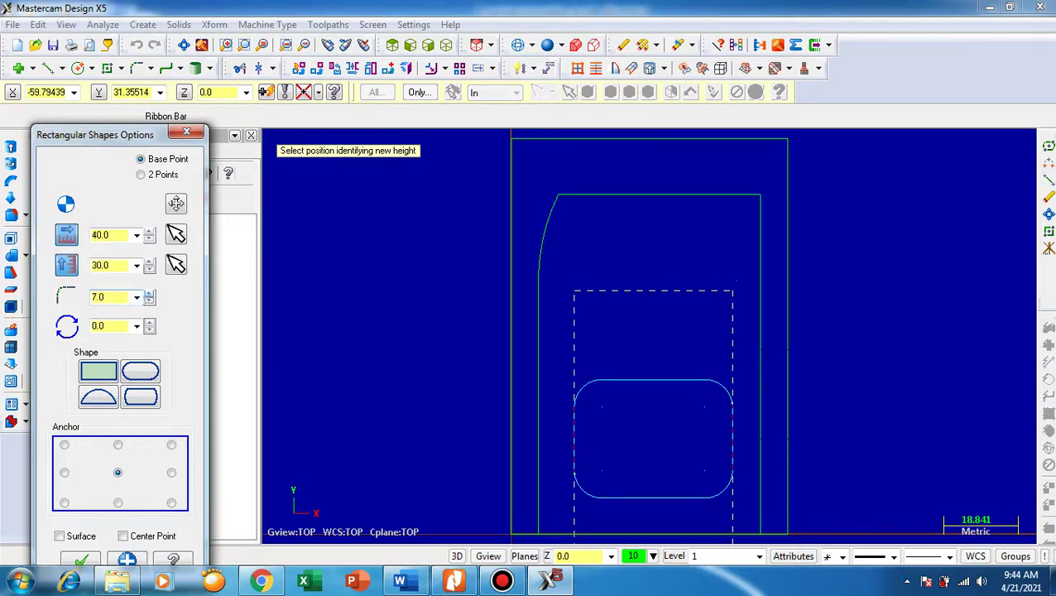
pyautogui.click(150, 301)
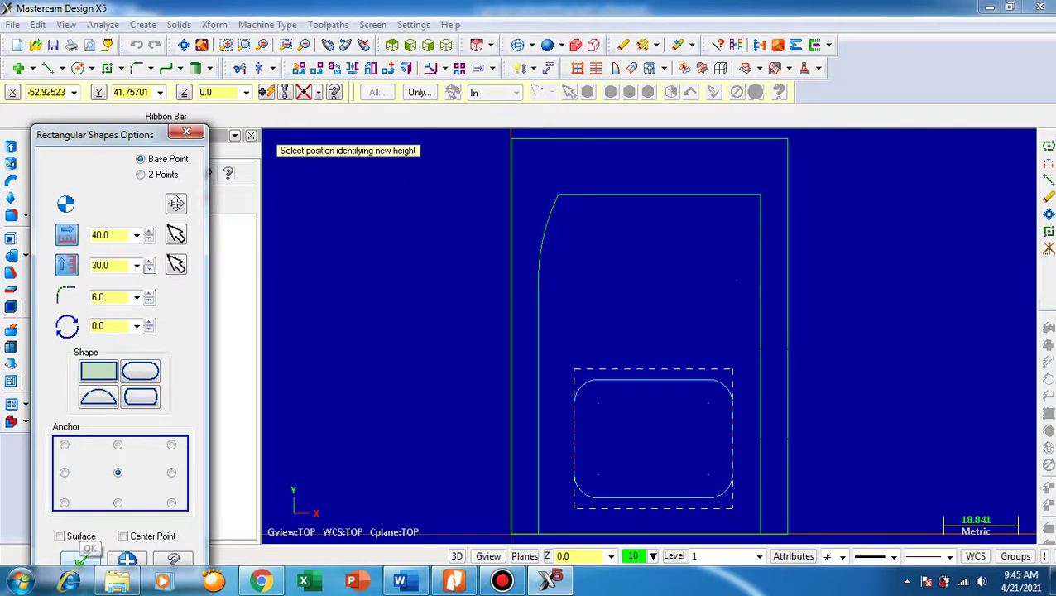
pyautogui.click(80, 560)
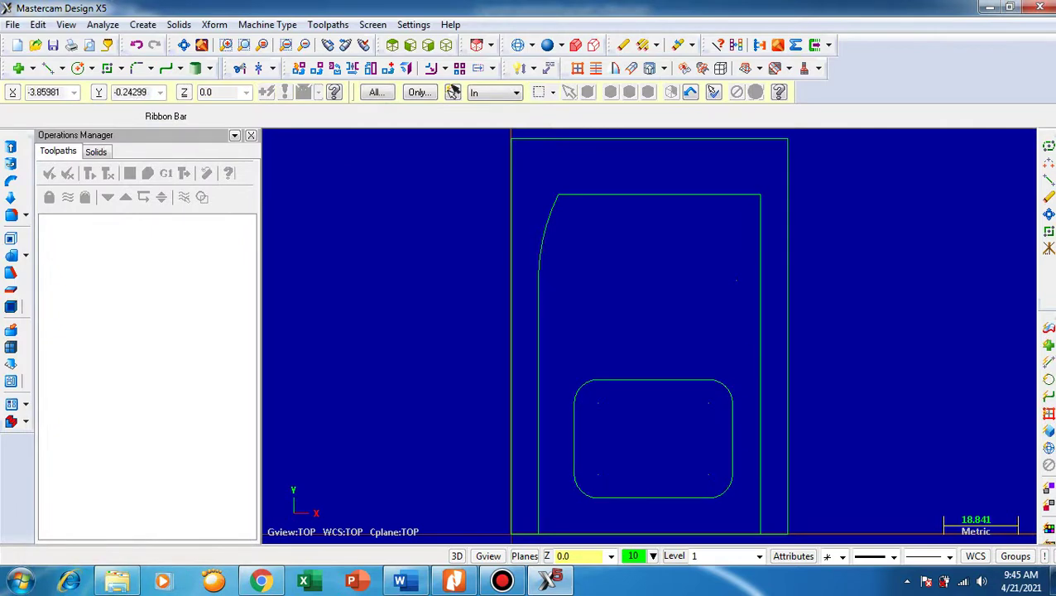
# Consult the part drawing in Nitro Pro, and in Mastercam draw a center-point circle at X 36, Y 24.1, Z 0 with a radius of about 5.8 mm.
pyautogui.click(453, 581)
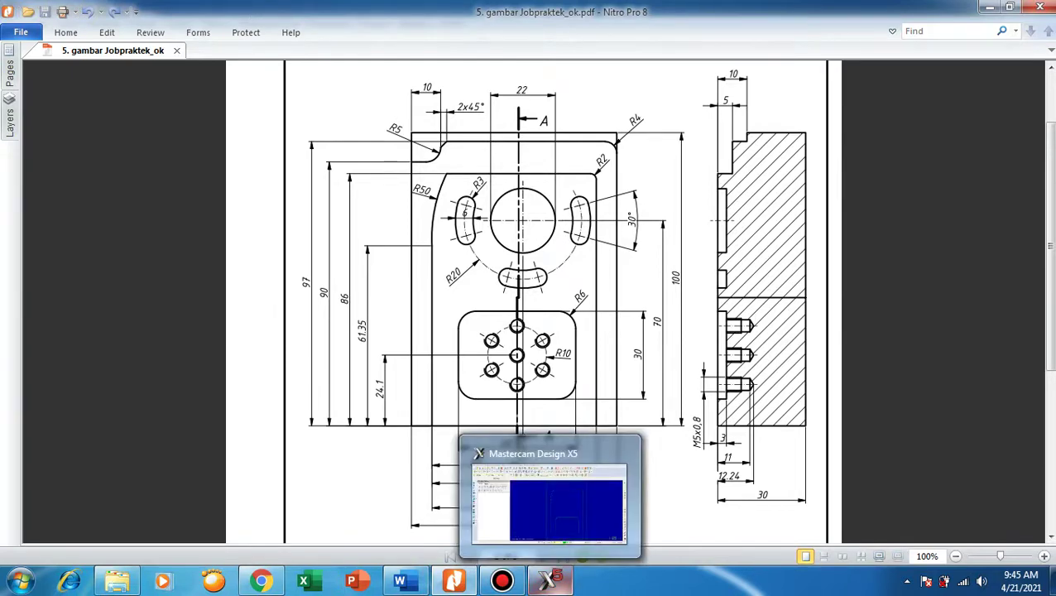
pyautogui.click(549, 579)
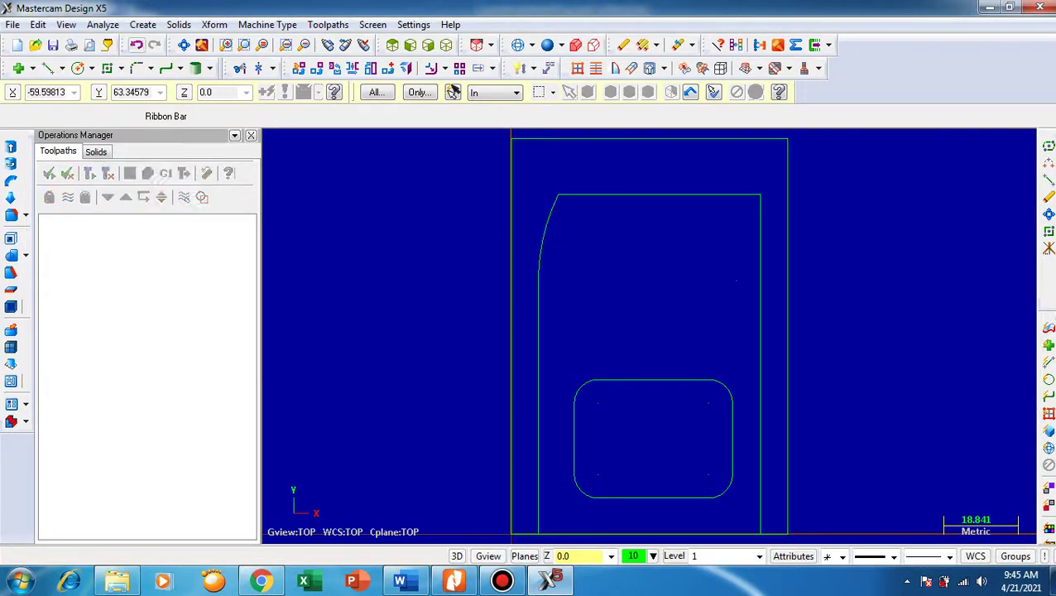
pyautogui.hotkey('alt', 'c')
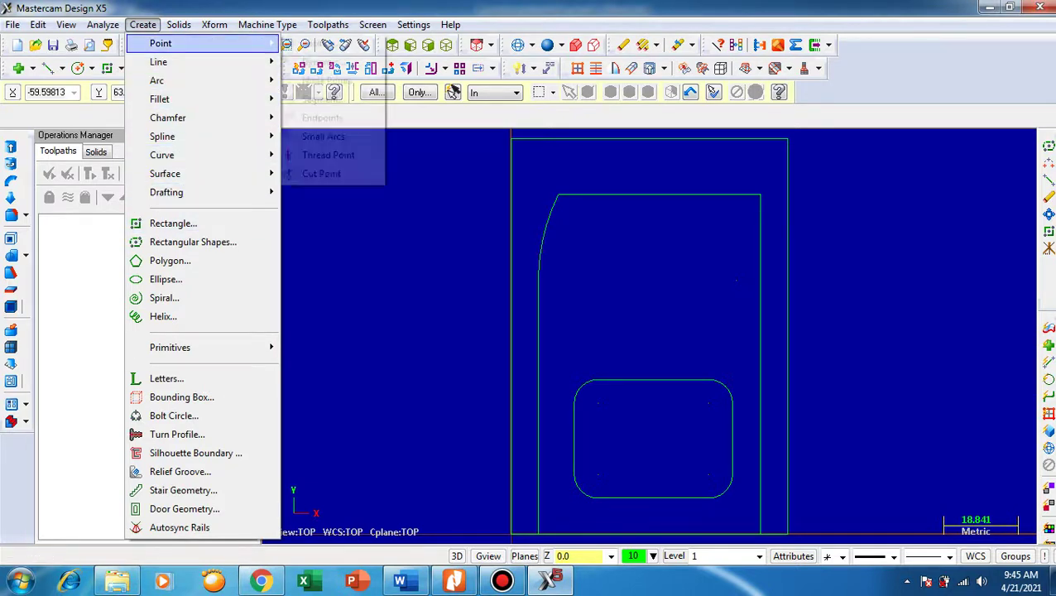
pyautogui.moveTo(202, 62)
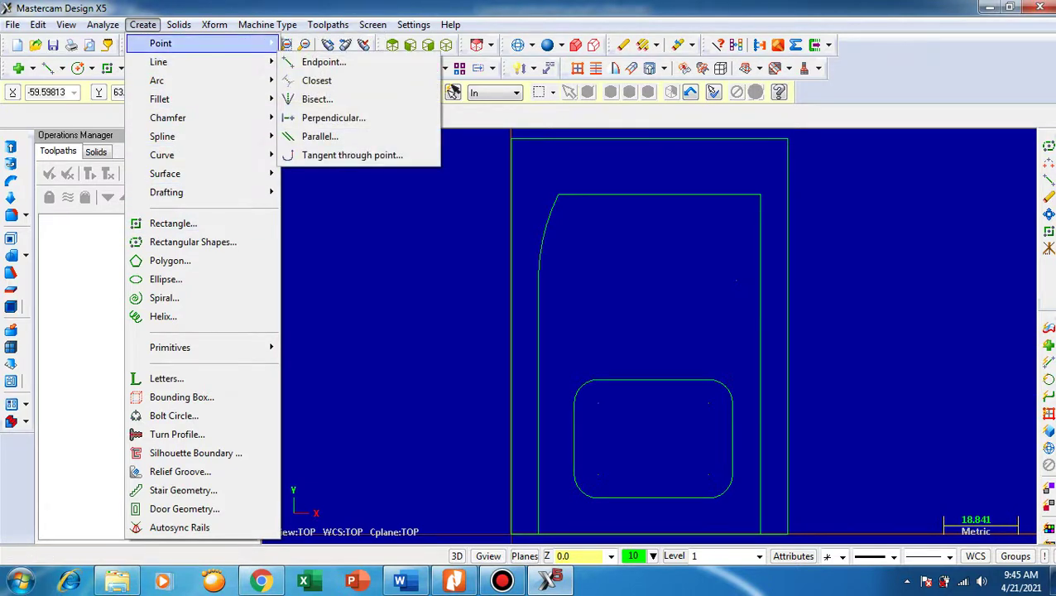
pyautogui.moveTo(202, 80)
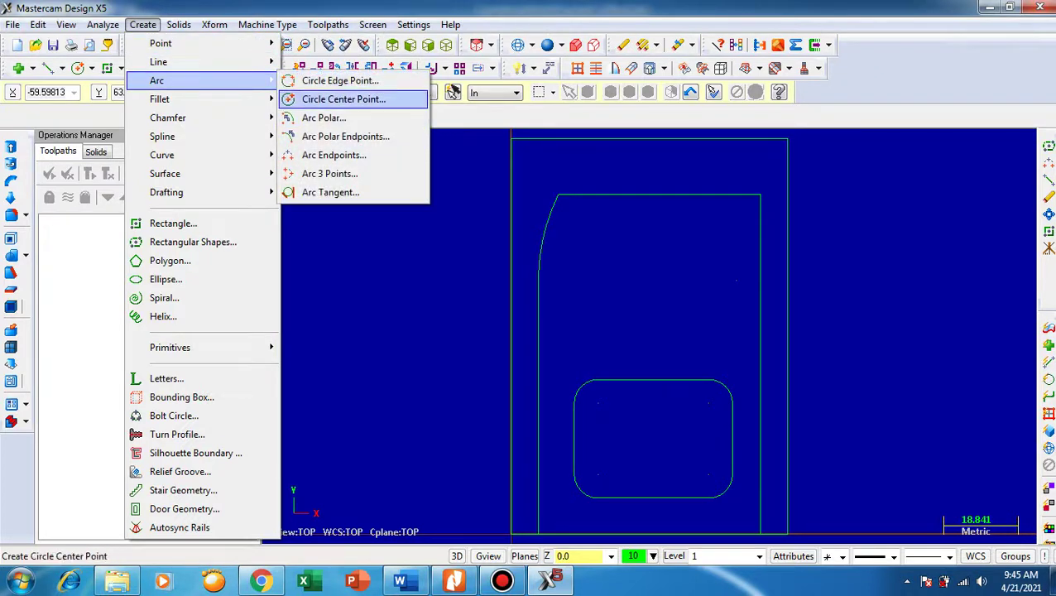
pyautogui.click(343, 98)
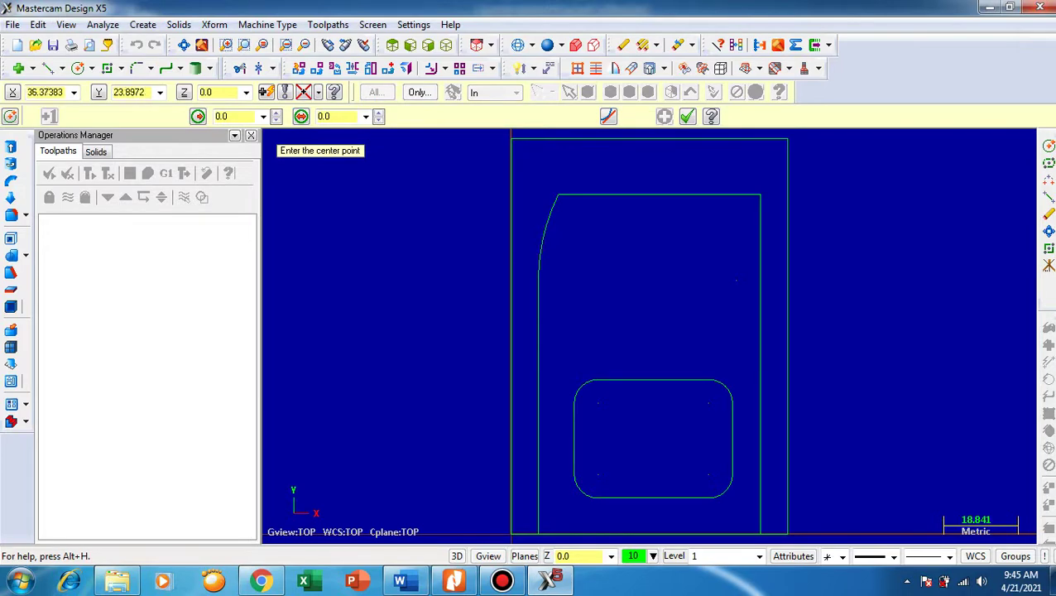
pyautogui.click(454, 581)
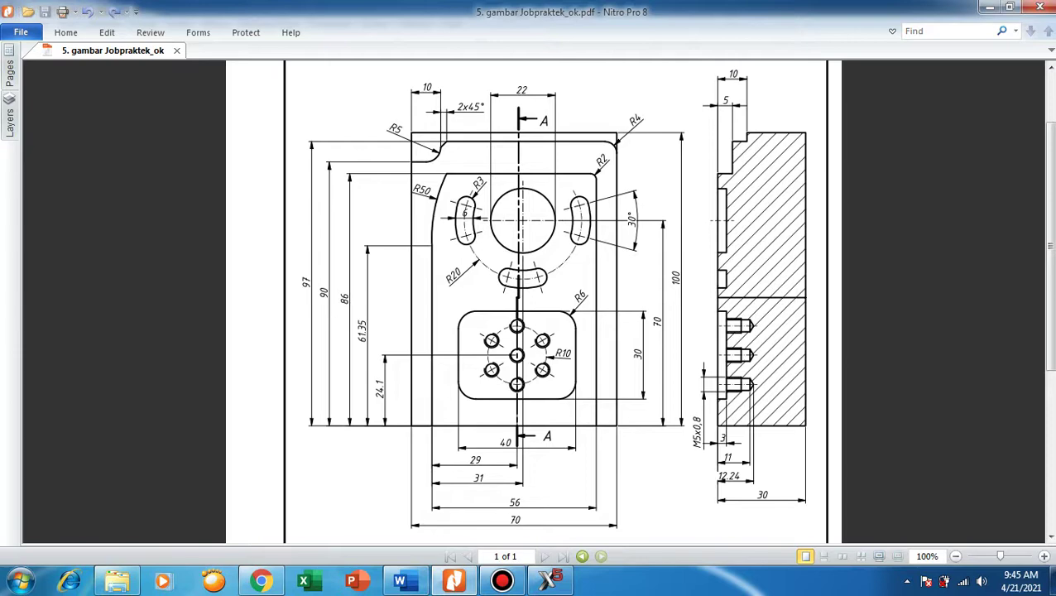
pyautogui.click(548, 580)
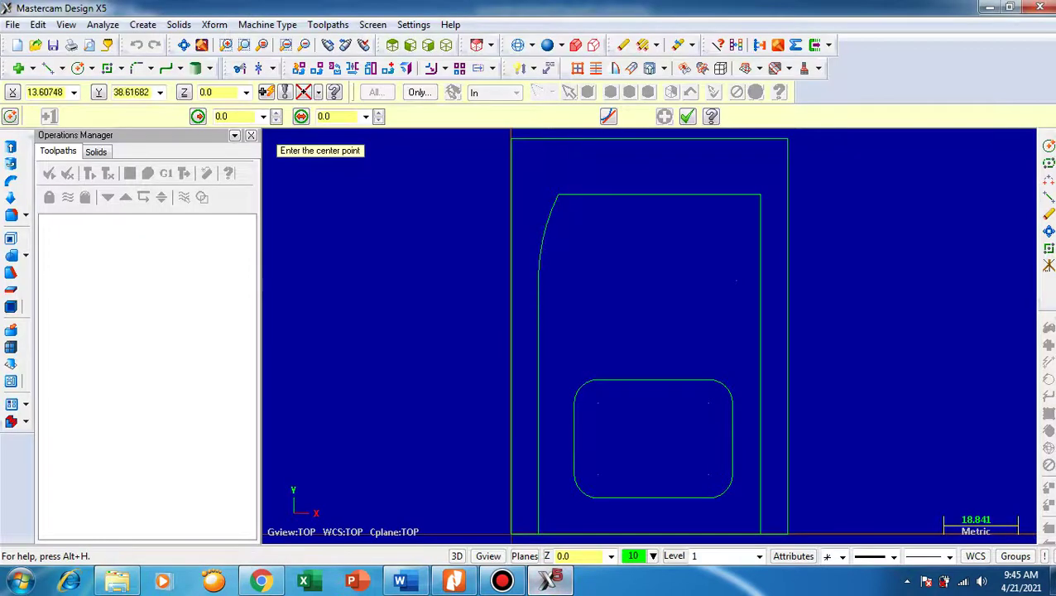
pyautogui.write('36')
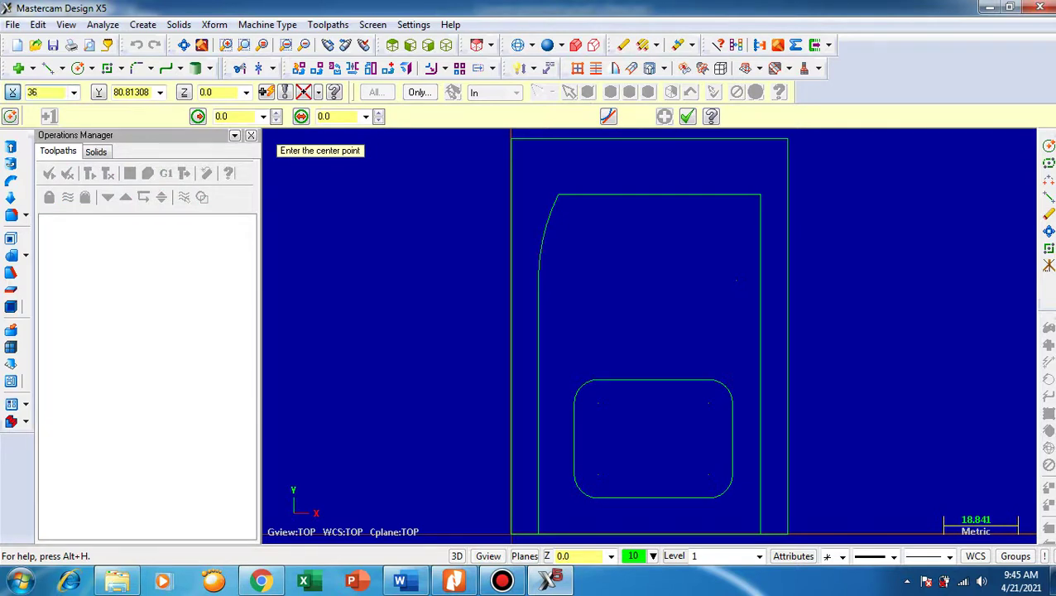
pyautogui.press('Tab')
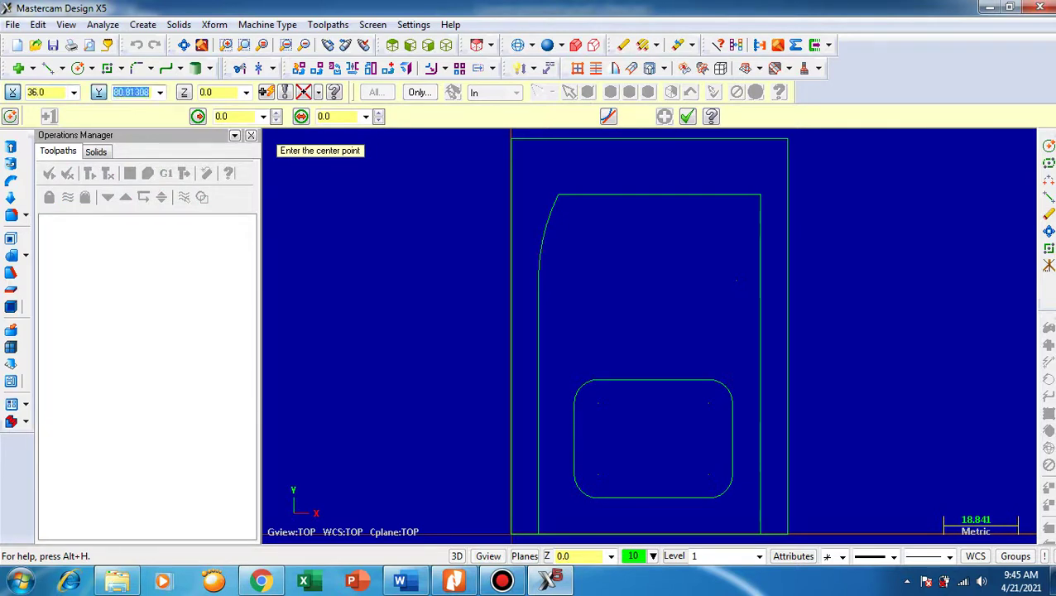
pyautogui.write('24.1')
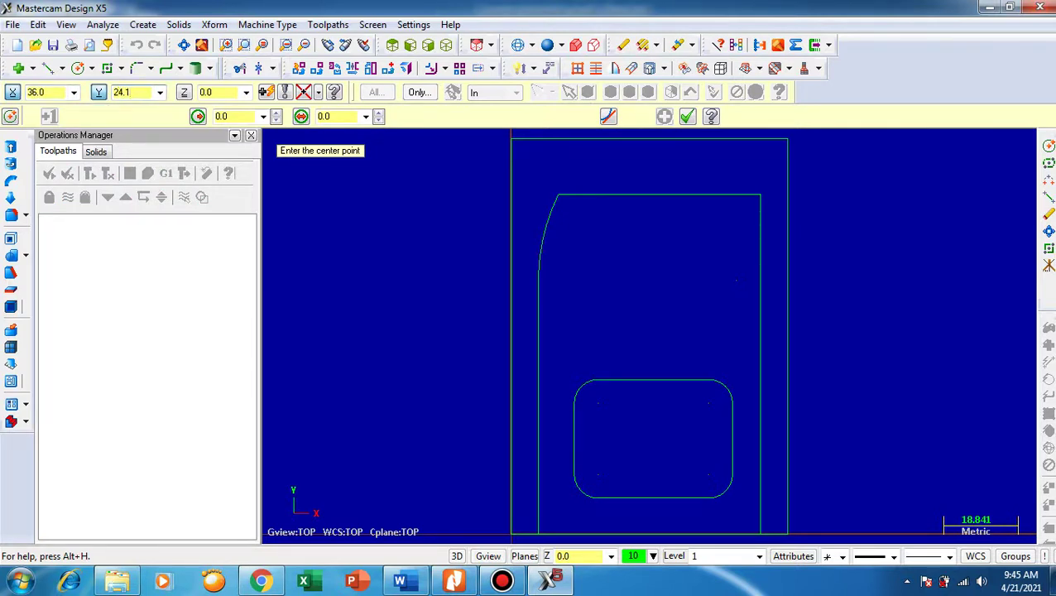
pyautogui.press('Tab')
pyautogui.press('Return')
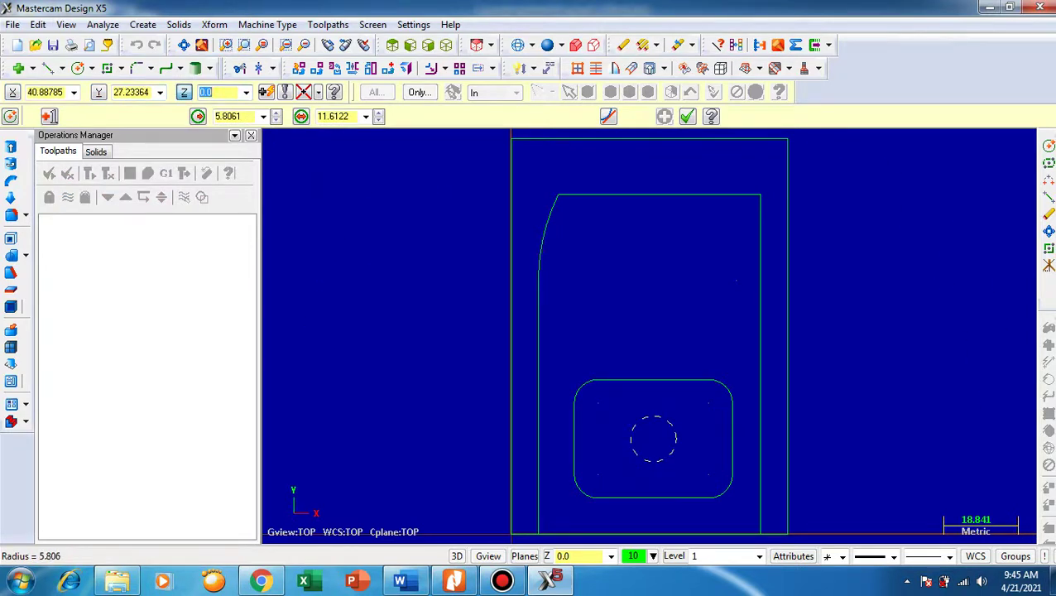
pyautogui.press('Return')
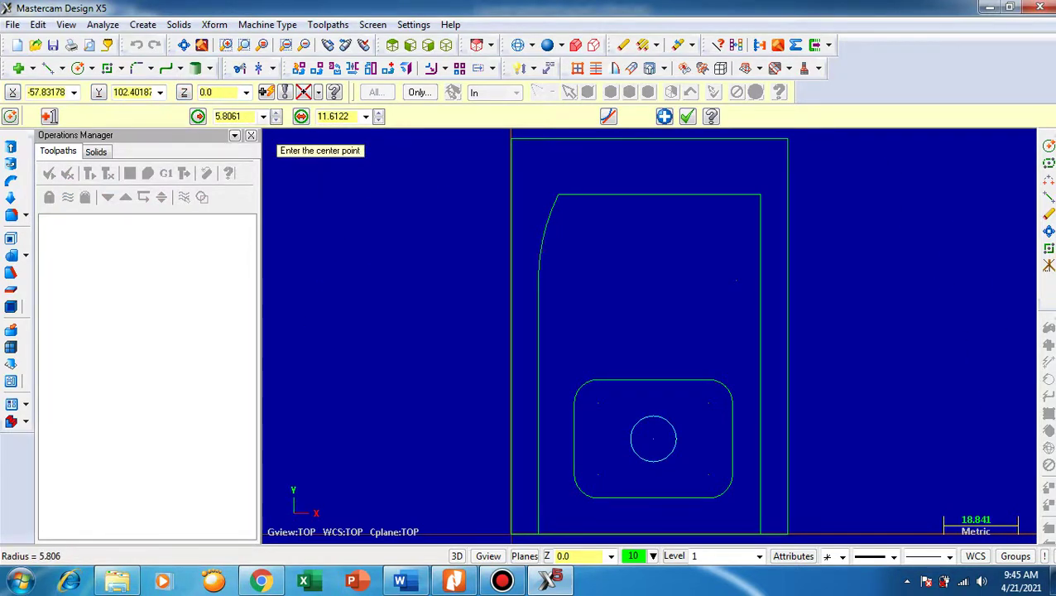
# Recheck the hole details in Nitro Pro, and in Mastercam set the new circle's diameter to 4.2 mm.
pyautogui.moveTo(548, 579)
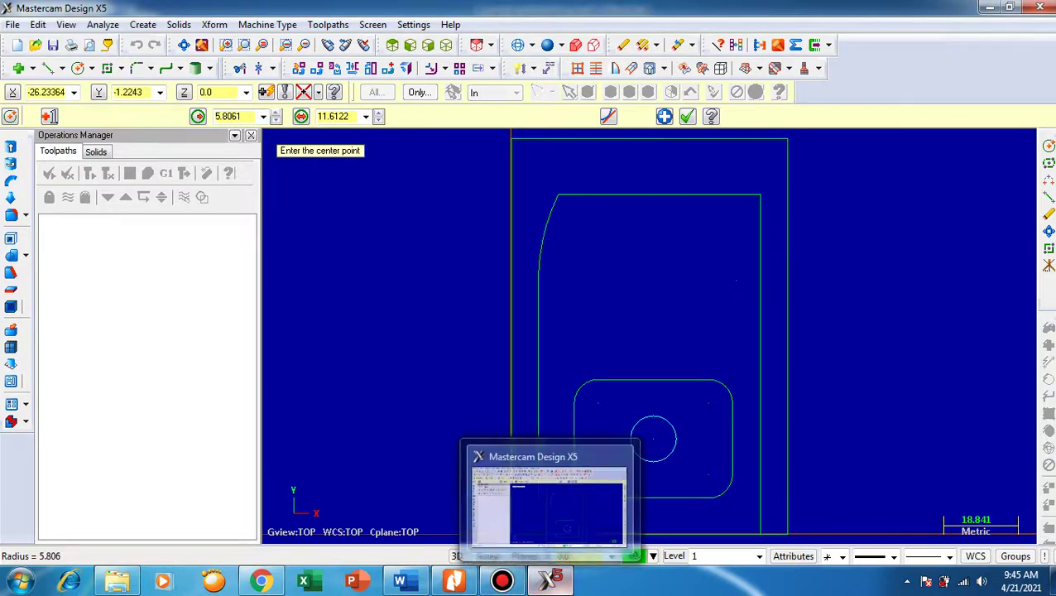
pyautogui.click(454, 579)
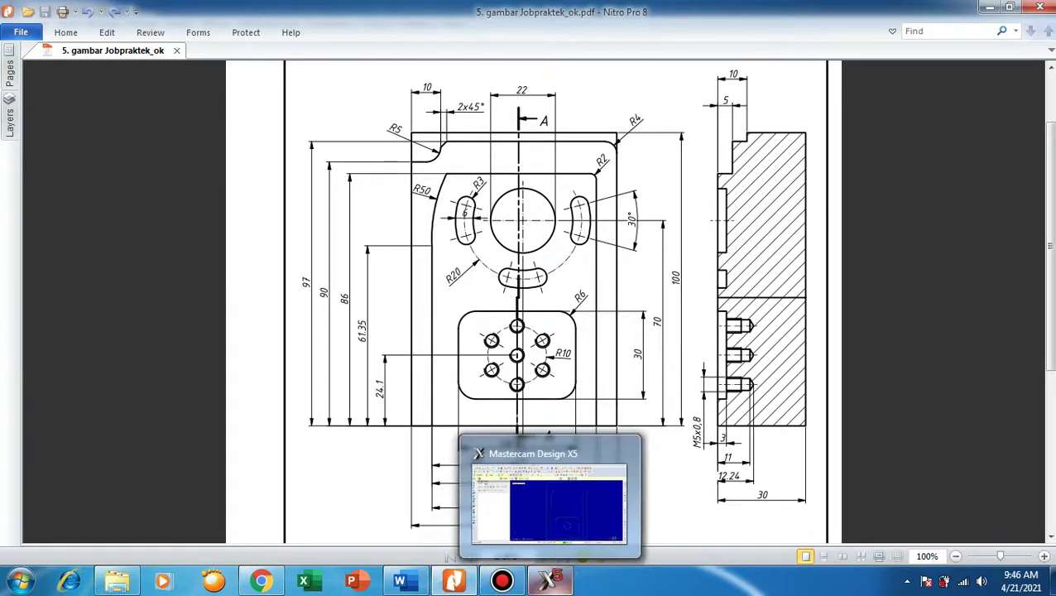
pyautogui.click(549, 582)
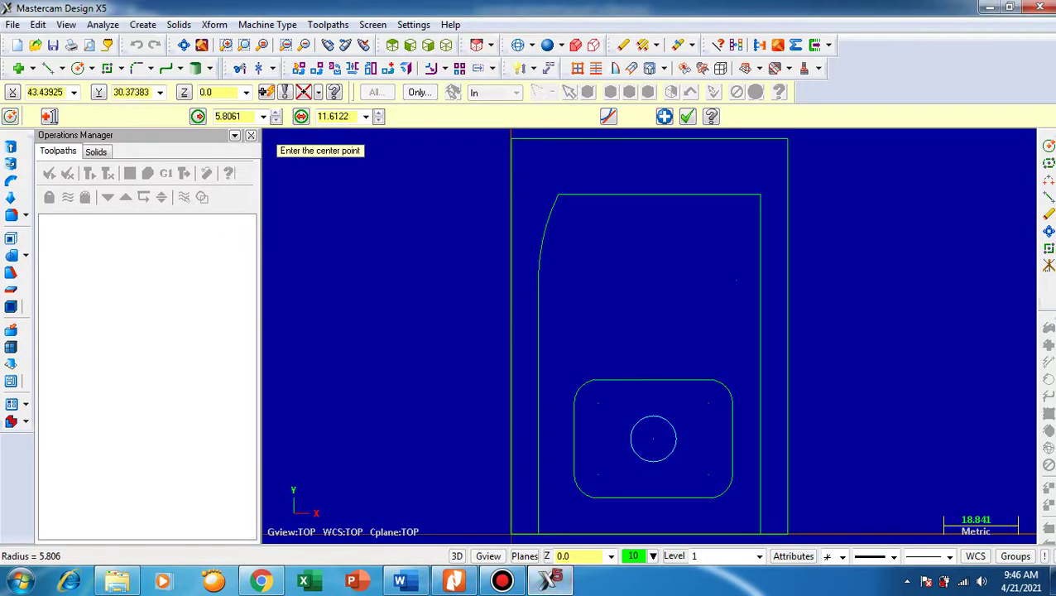
pyautogui.hotkey('alt', 'd')
pyautogui.write('4')
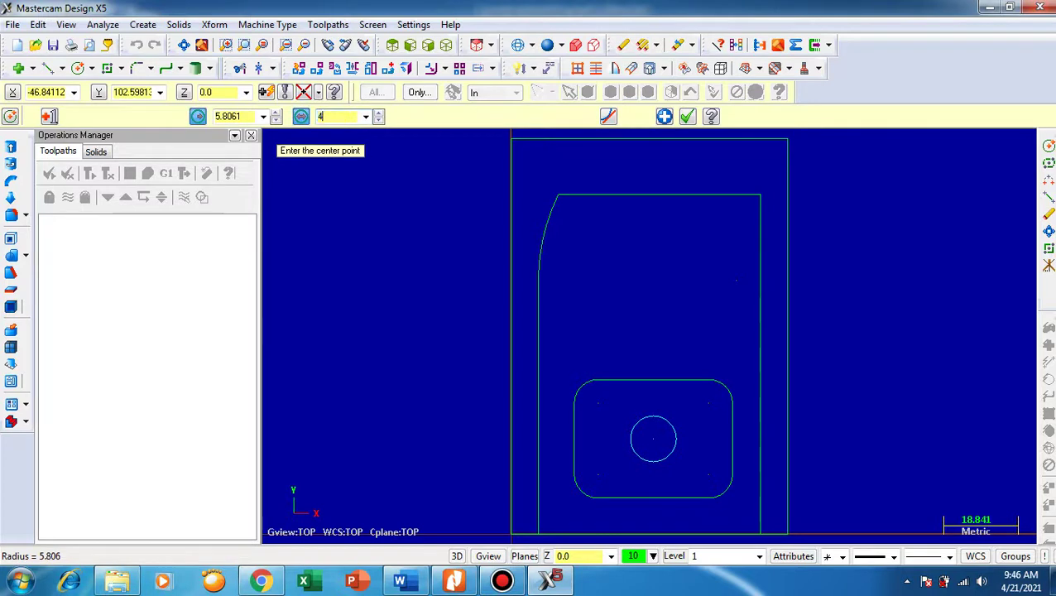
pyautogui.write('.2')
pyautogui.press('Return')
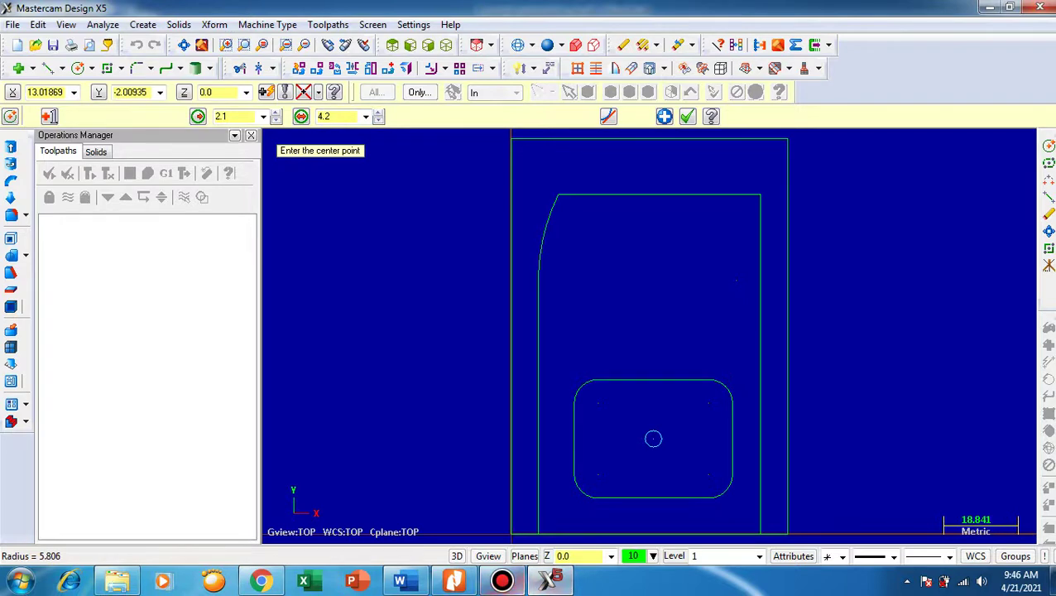
# Check the hole layout in Nitro Pro, and in Mastercam draw another center-point circle at X 36, Y 34.1, Z 0 with a radius of about 1.15 mm.
pyautogui.click(453, 580)
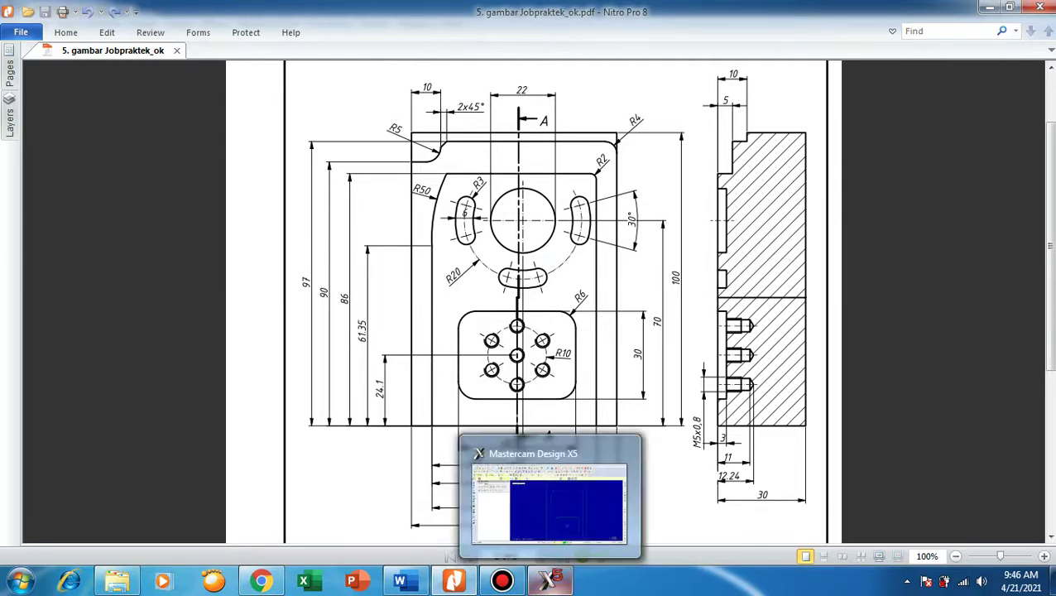
pyautogui.click(548, 579)
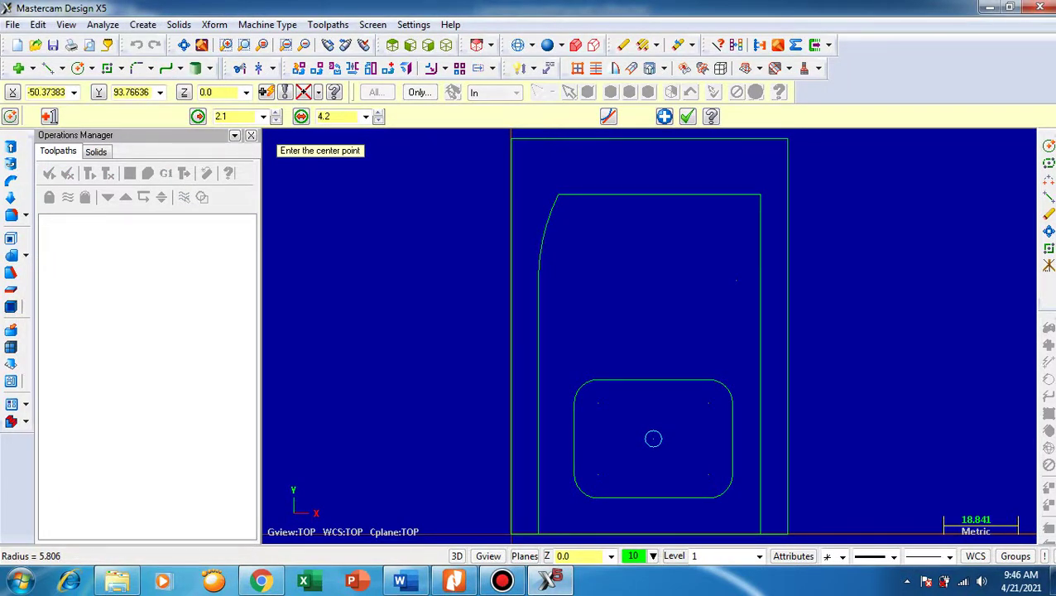
pyautogui.click(46, 93)
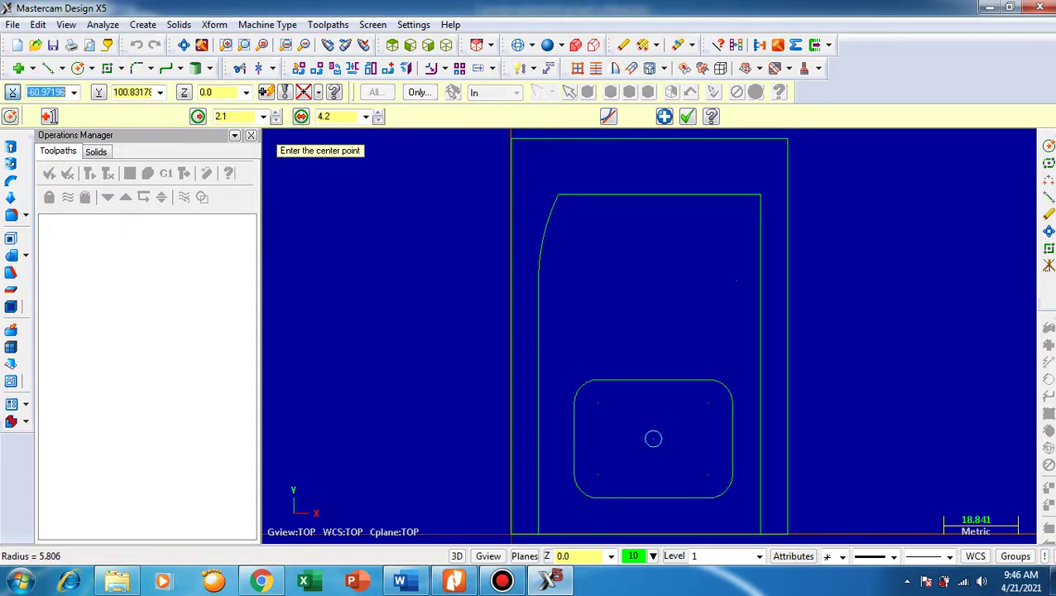
pyautogui.write('36')
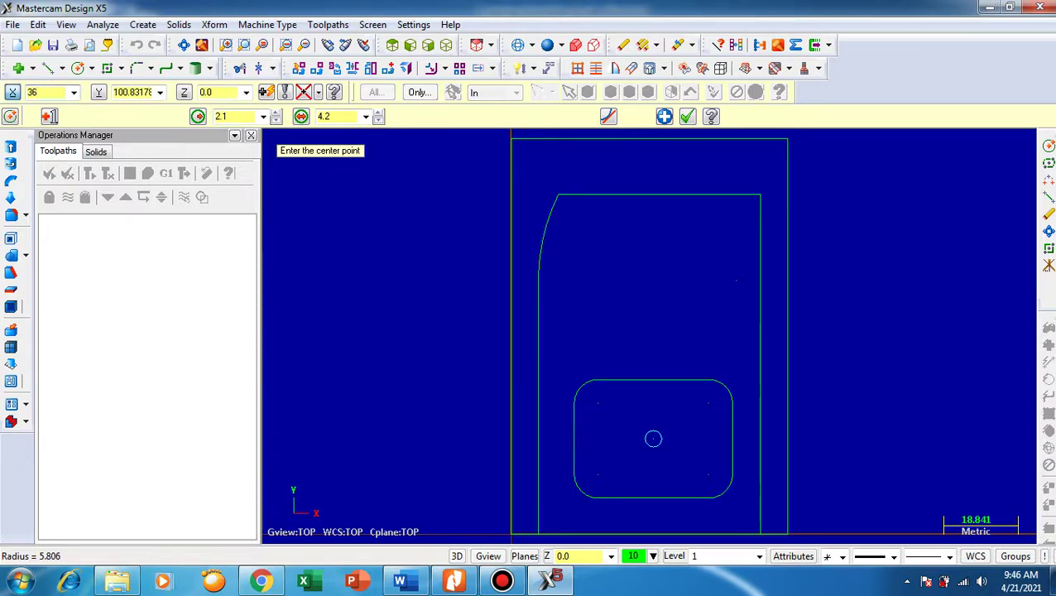
pyautogui.press('Tab')
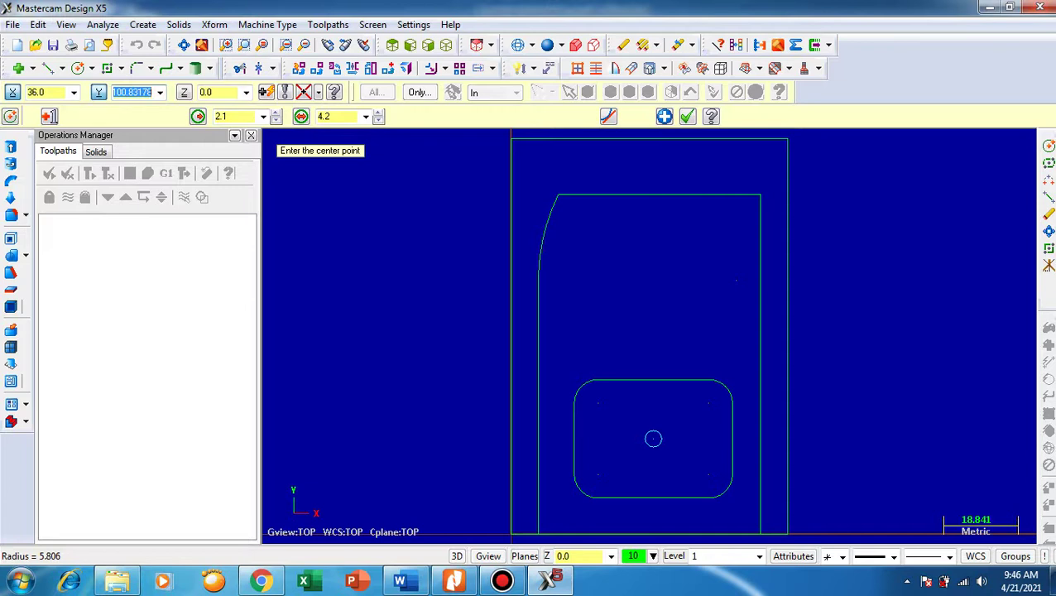
pyautogui.write('34.1')
pyautogui.press('Tab')
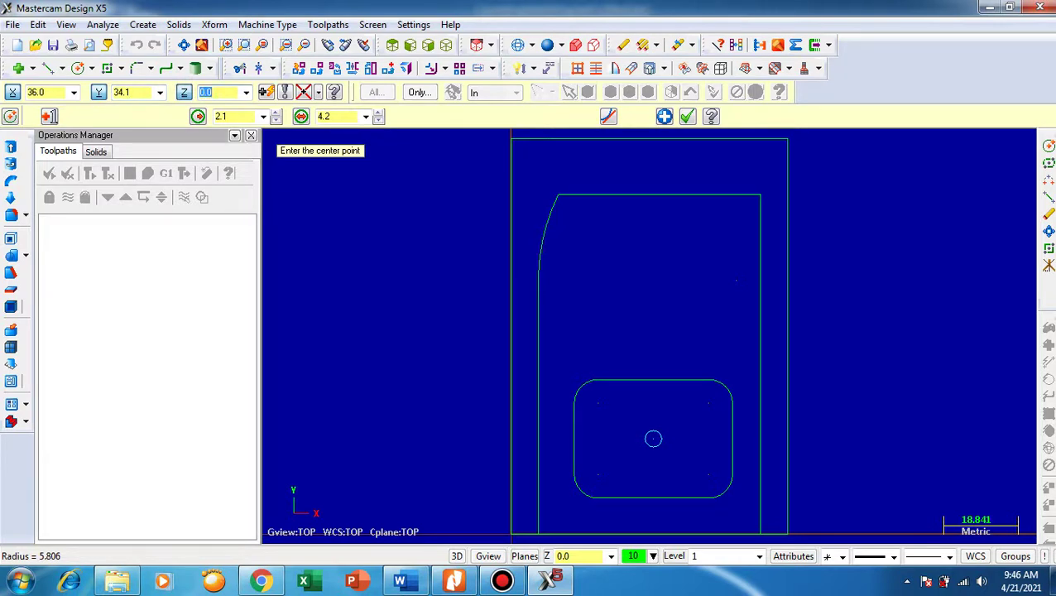
pyautogui.press('Return')
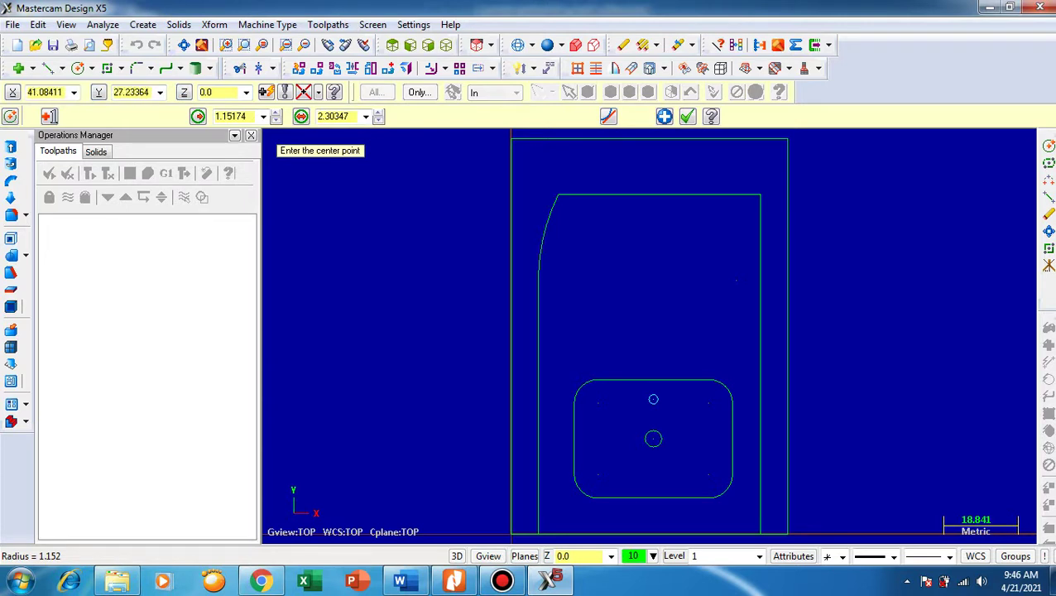
# Set the upper hole circle's diameter to 4.2 mm and finish the circle command.
pyautogui.scroll(1, 677, 360)
pyautogui.scroll(3, 778, 438)
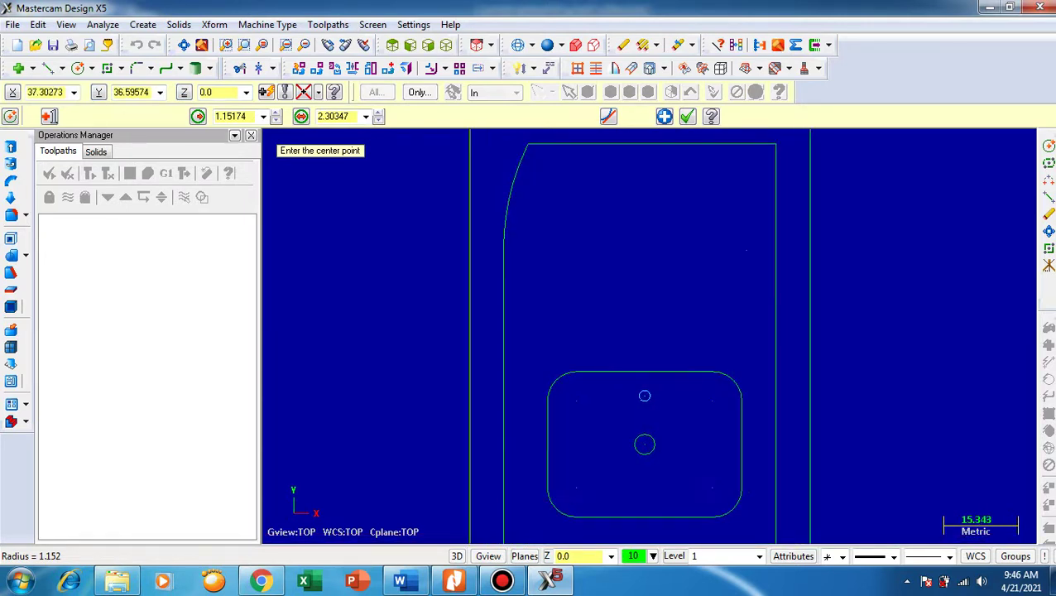
pyautogui.hotkey('alt', 'd')
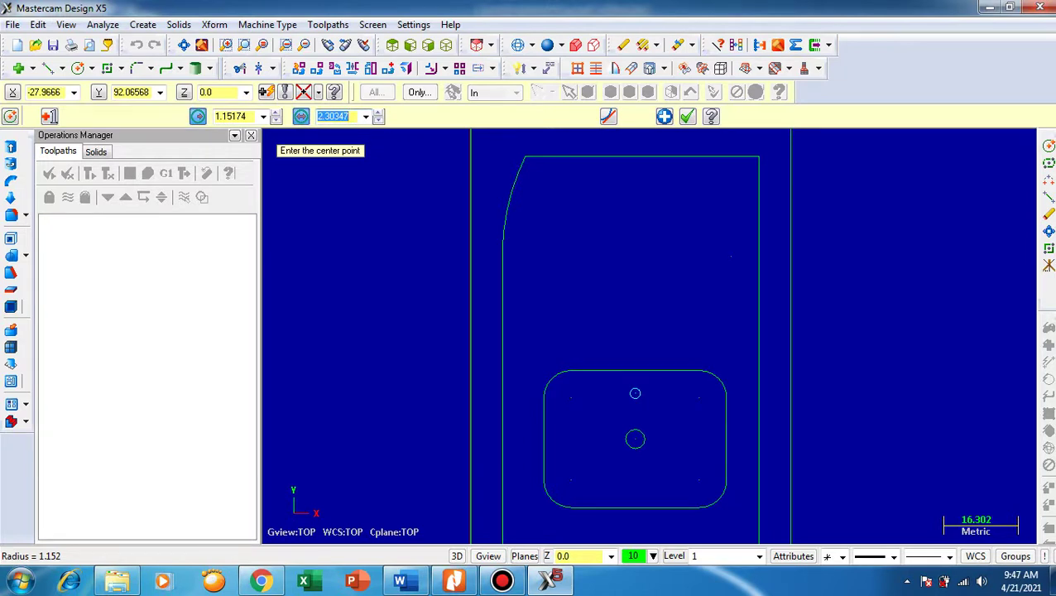
pyautogui.write('4.2')
pyautogui.press('Return')
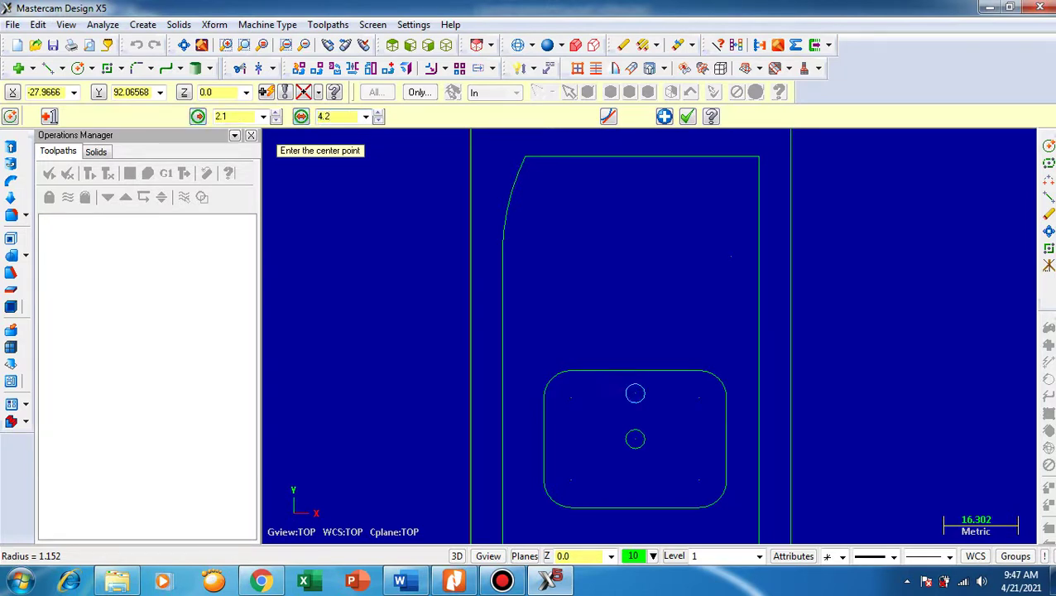
pyautogui.scroll(-1, 503, 168)
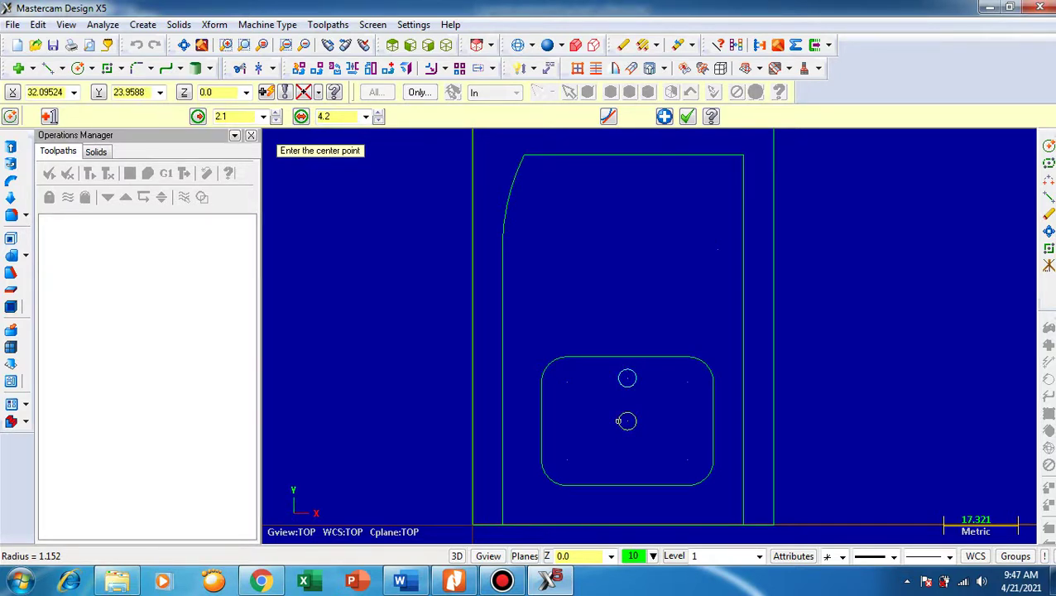
pyautogui.press('Escape')
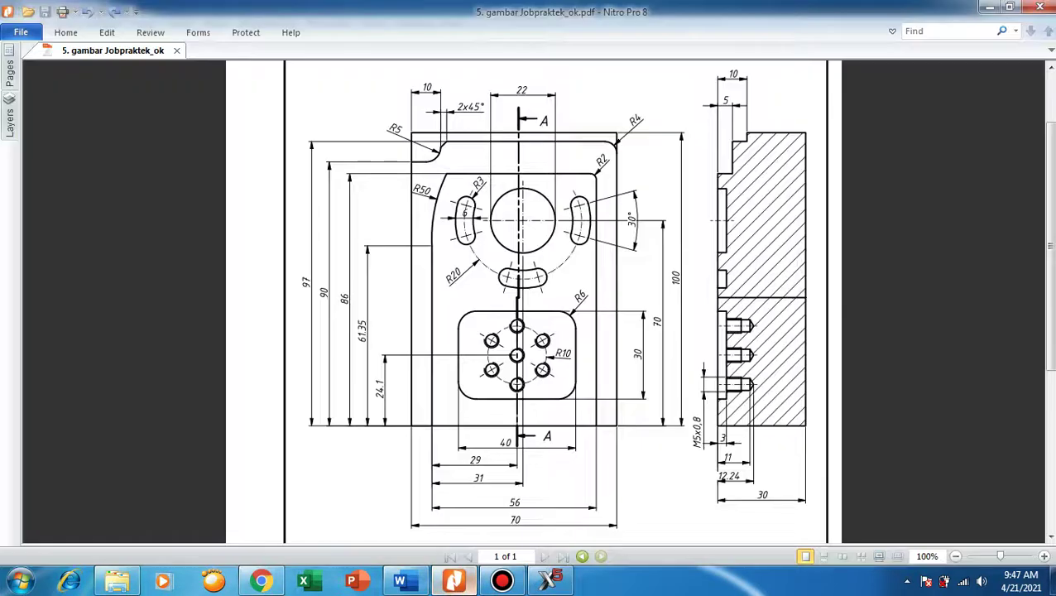
# Check the hole pattern in Nitro Pro, and in Mastercam start a Rotate copy of the upper hole circle about the middle hole's center.
pyautogui.click(453, 581)
pyautogui.click(548, 581)
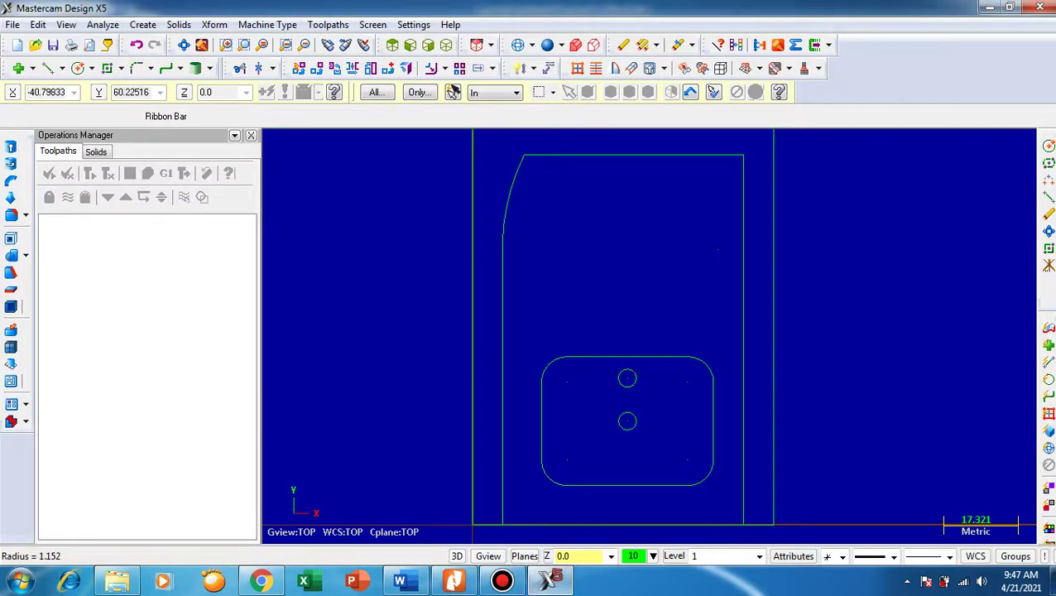
pyautogui.click(143, 24)
pyautogui.click(143, 25)
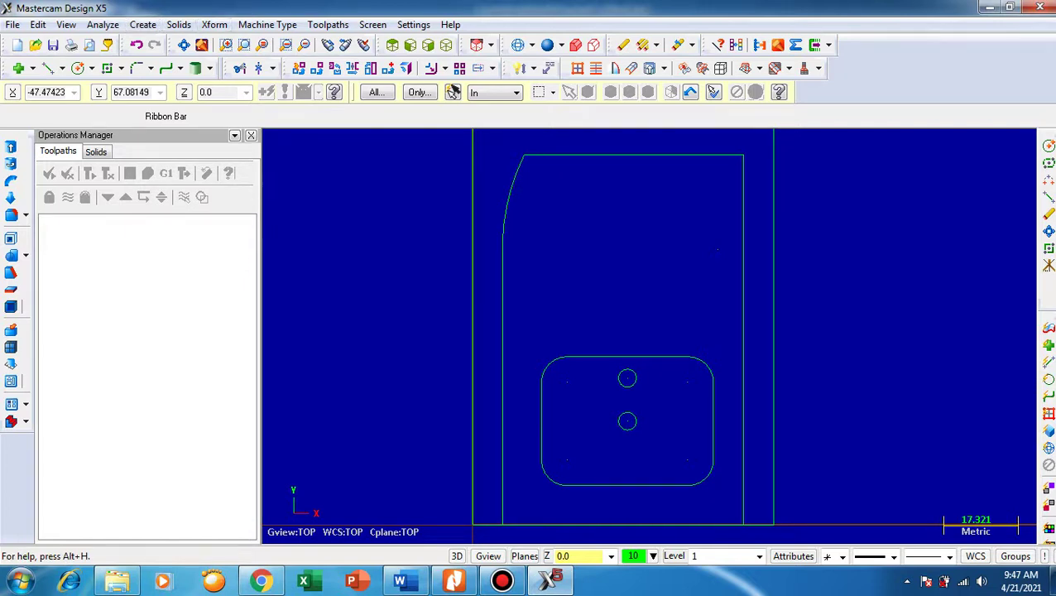
pyautogui.press('Right')
pyautogui.press('Right')
pyautogui.press('Right')
pyautogui.press('Down')
pyautogui.press('Down')
pyautogui.press('Down')
pyautogui.press('Down')
pyautogui.press('Return')
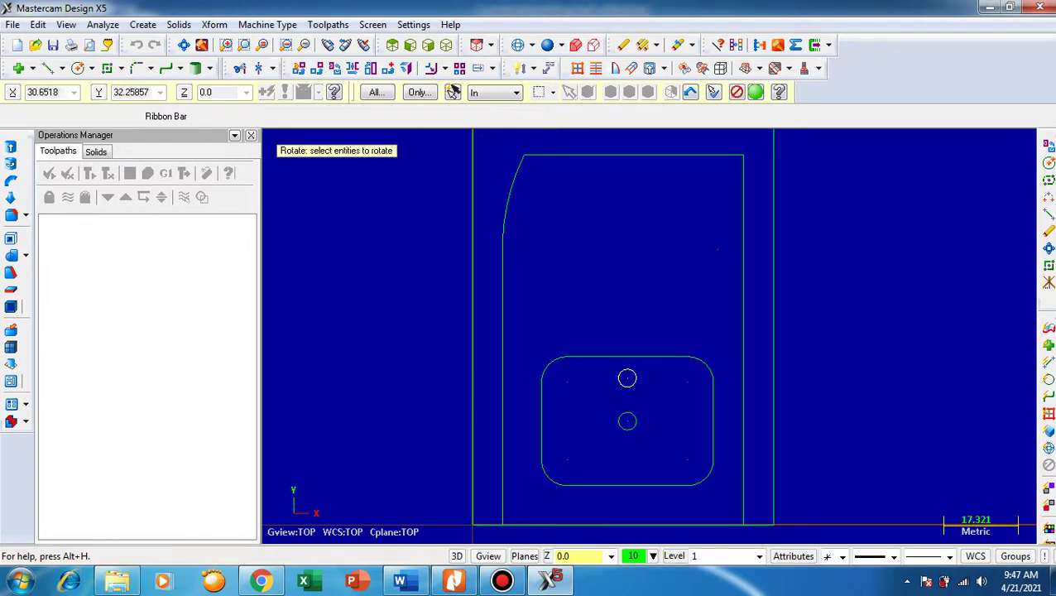
pyautogui.click(453, 92)
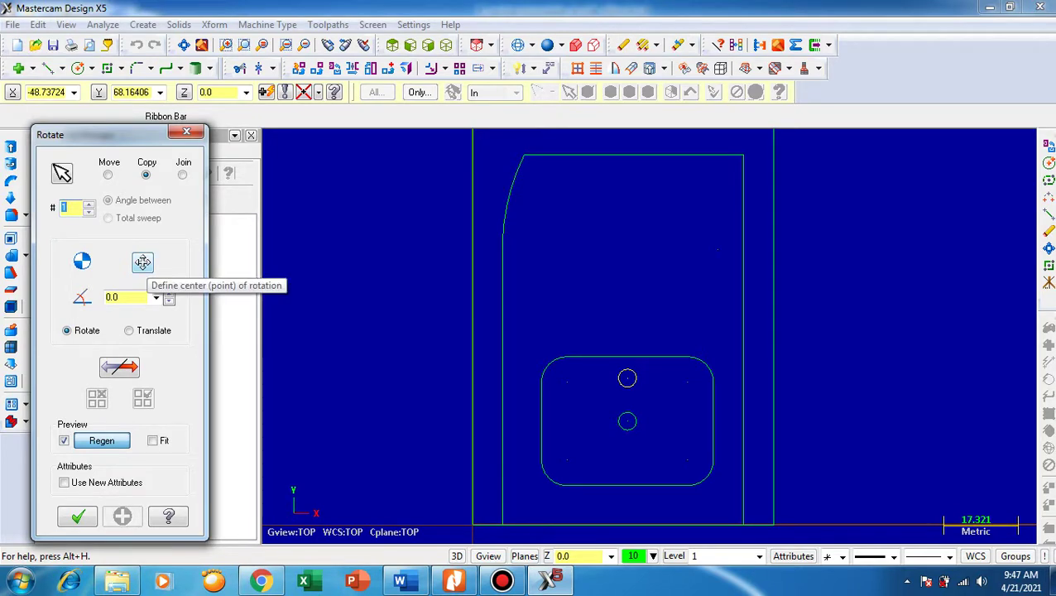
pyautogui.click(142, 262)
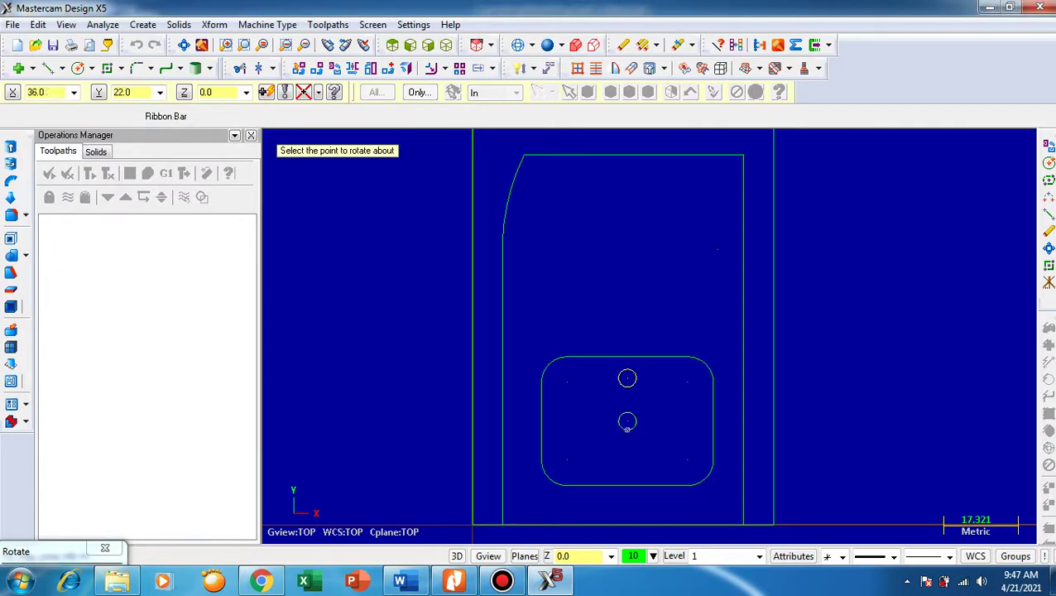
pyautogui.click(627, 421)
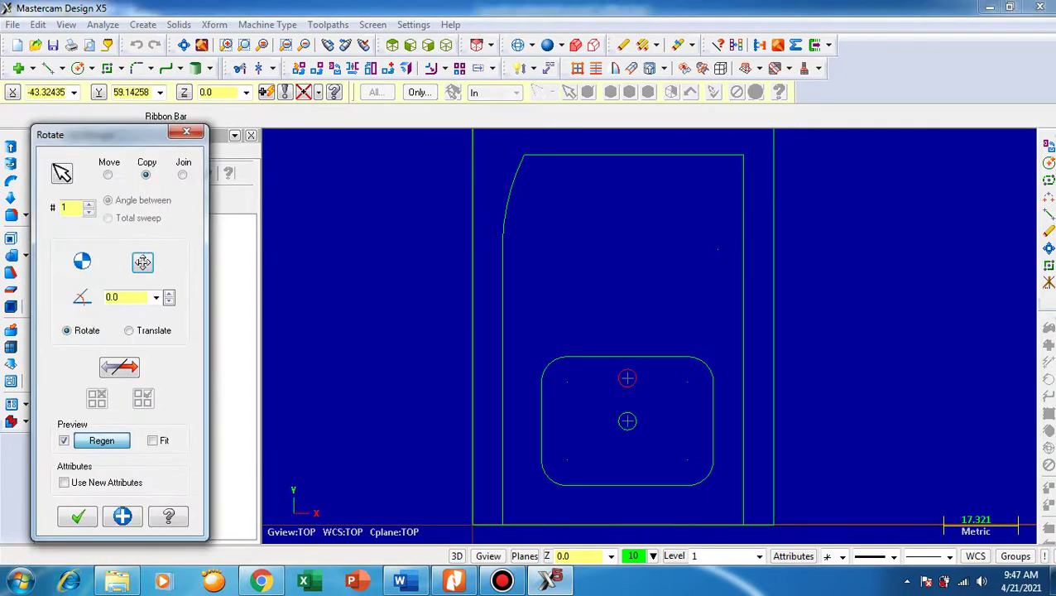
# Recheck the pattern in Nitro Pro, and in Mastercam create 5 rotated copies with 360/6 degrees between them.
pyautogui.click(453, 581)
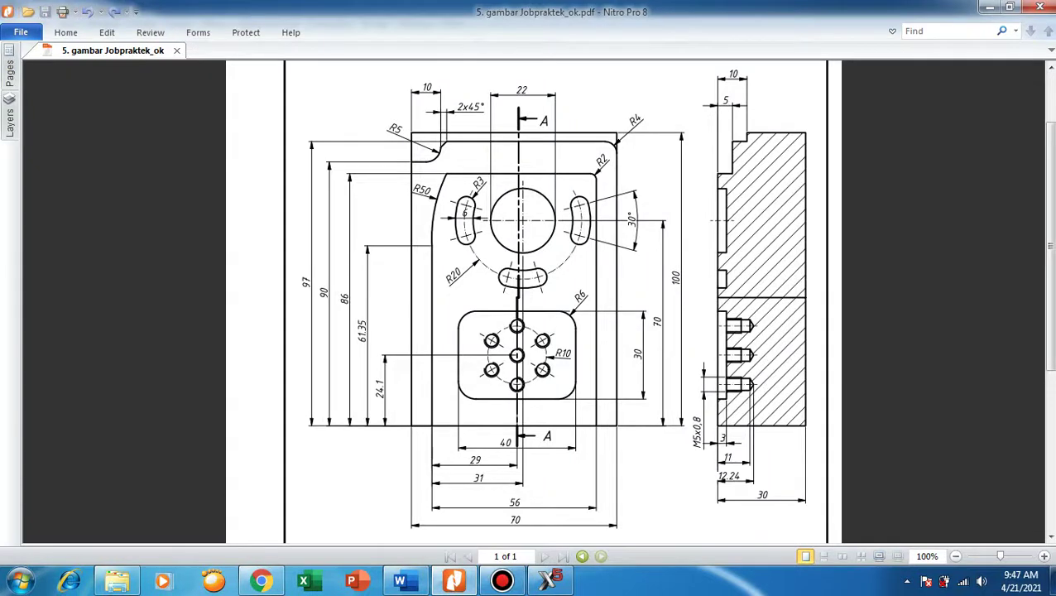
pyautogui.moveTo(453, 581)
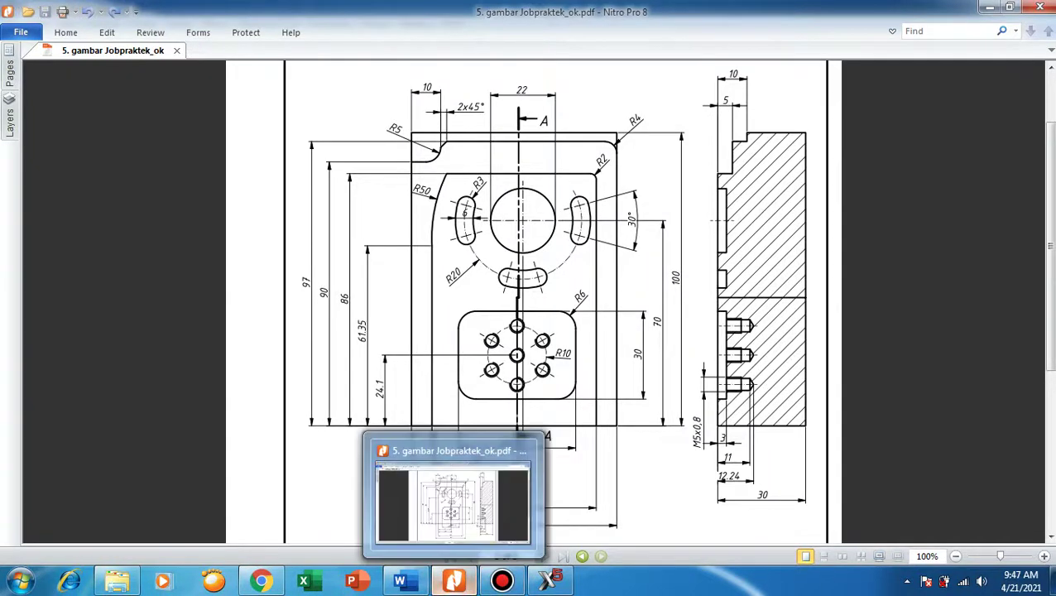
pyautogui.click(548, 579)
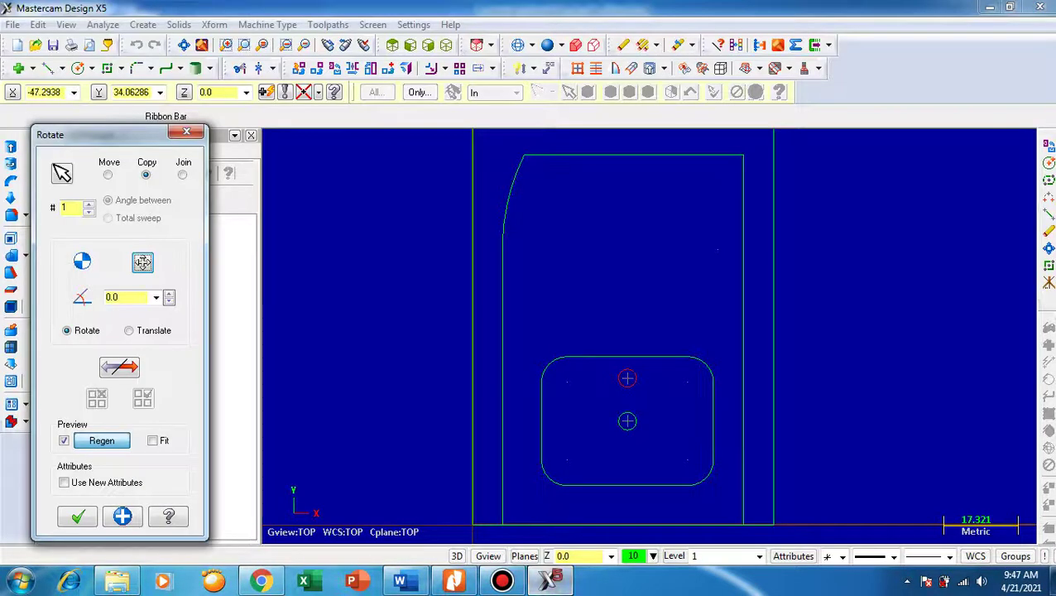
pyautogui.click(89, 203)
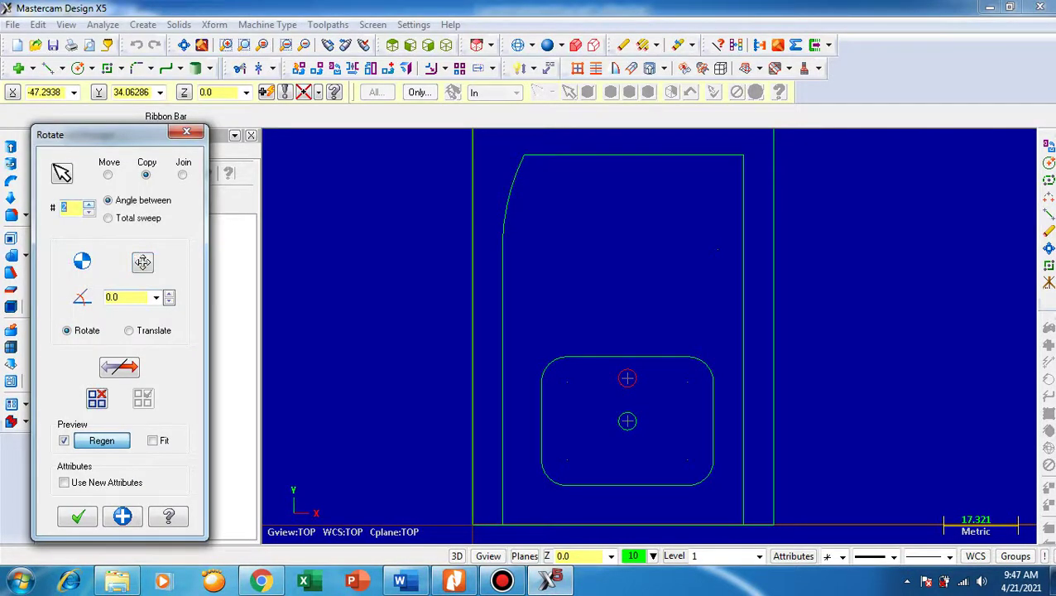
pyautogui.write('5')
pyautogui.press('Tab')
pyautogui.write('360/6')
pyautogui.press('Return')
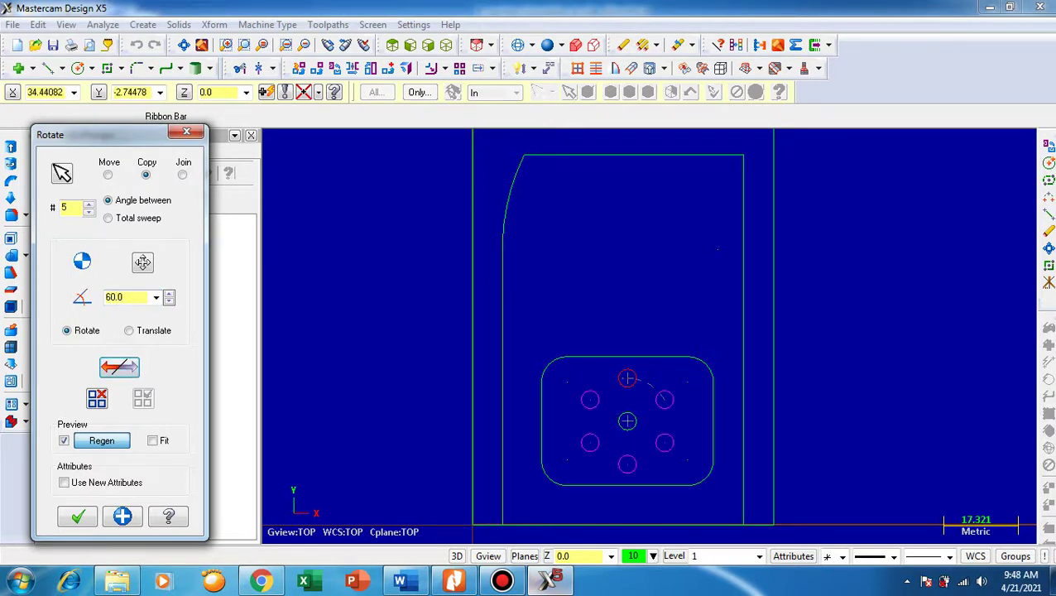
pyautogui.press('Return')
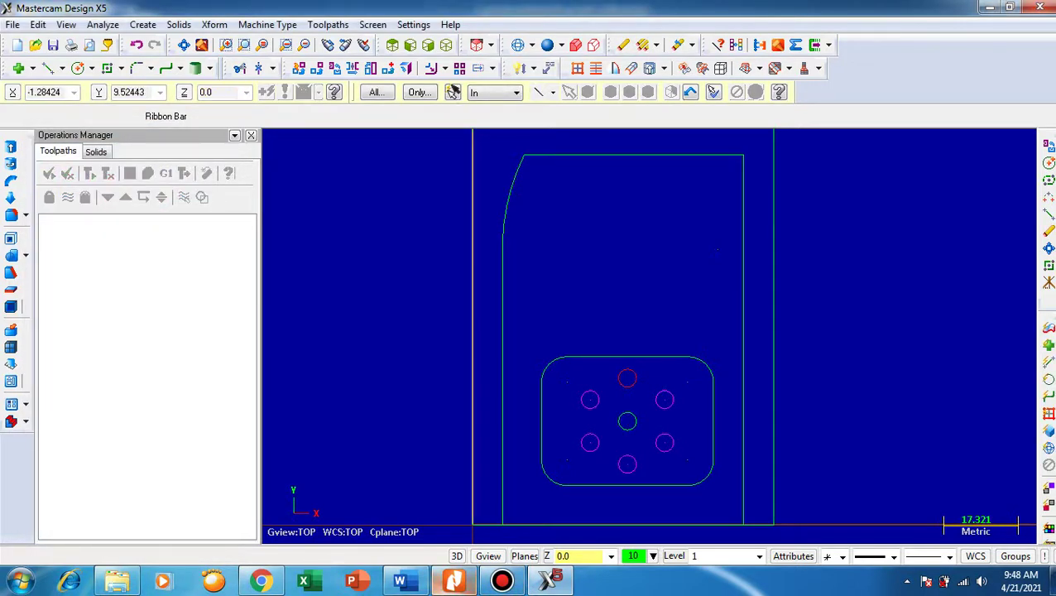
# Look up the large hole's position in Nitro Pro, and in Mastercam draw a center-point circle at X 38, Y 70, Z 0, about 3.2 mm in radius.
pyautogui.click(454, 581)
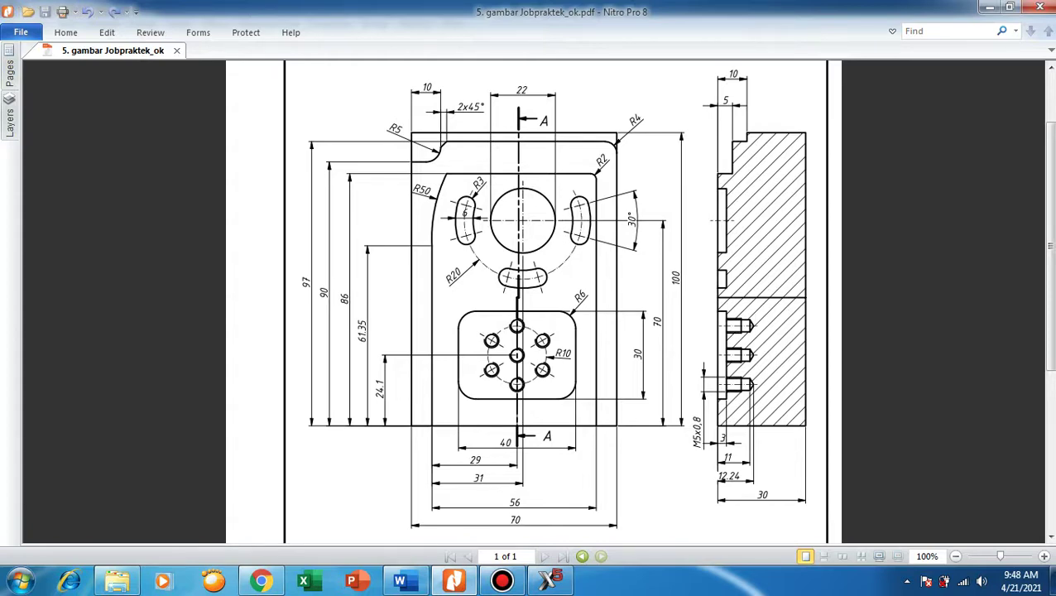
pyautogui.click(549, 579)
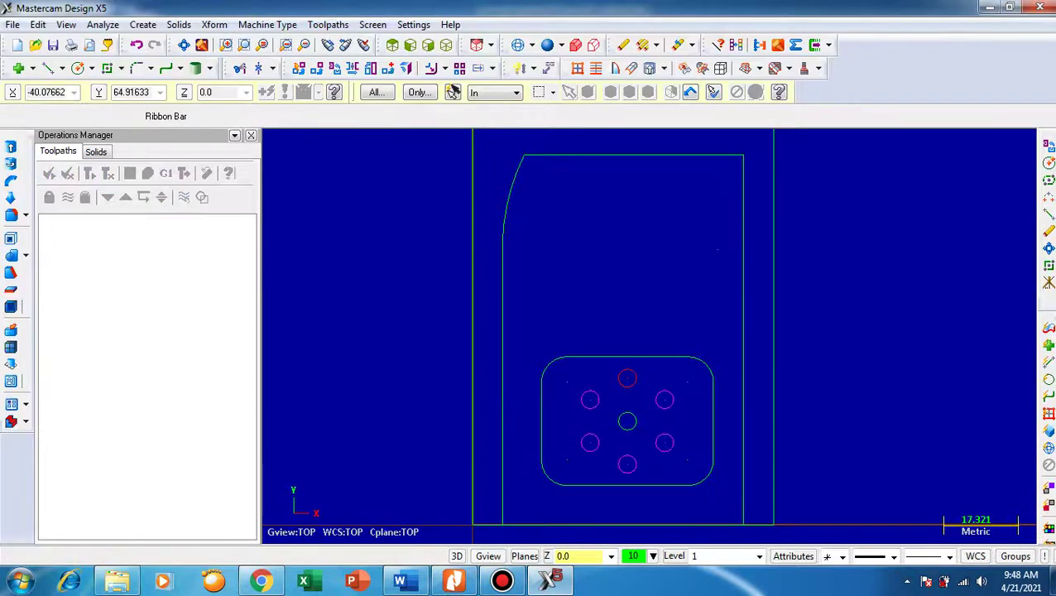
pyautogui.click(77, 68)
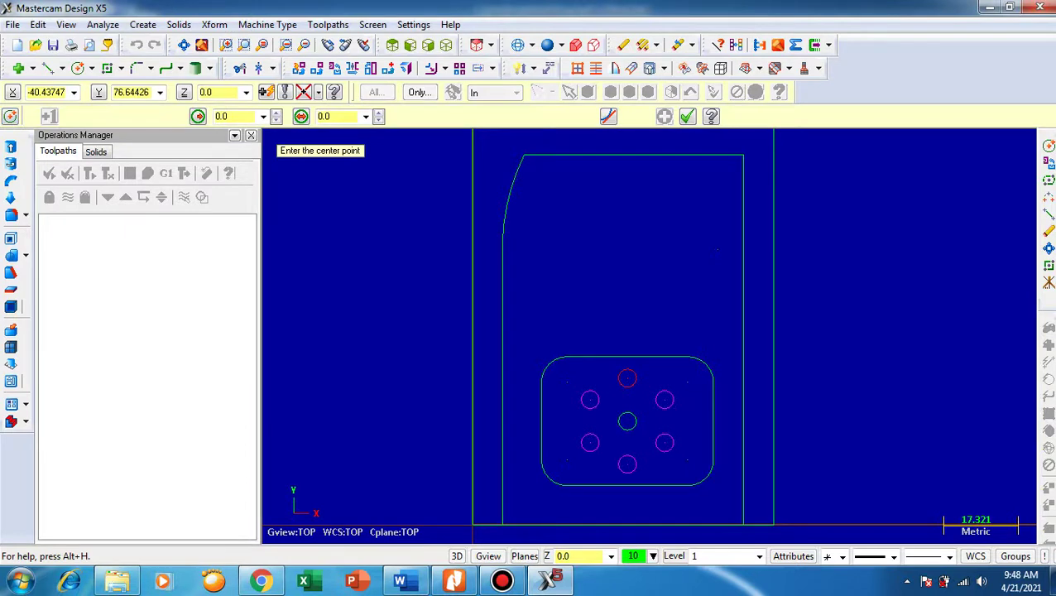
pyautogui.click(12, 91)
pyautogui.write('38')
pyautogui.click(98, 92)
pyautogui.write('70')
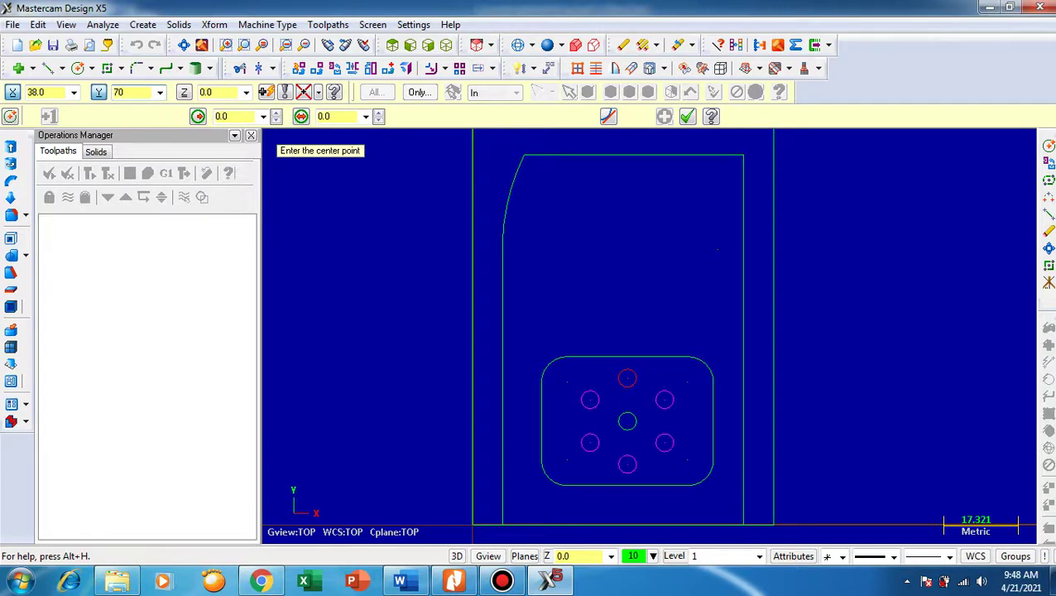
pyautogui.click(184, 92)
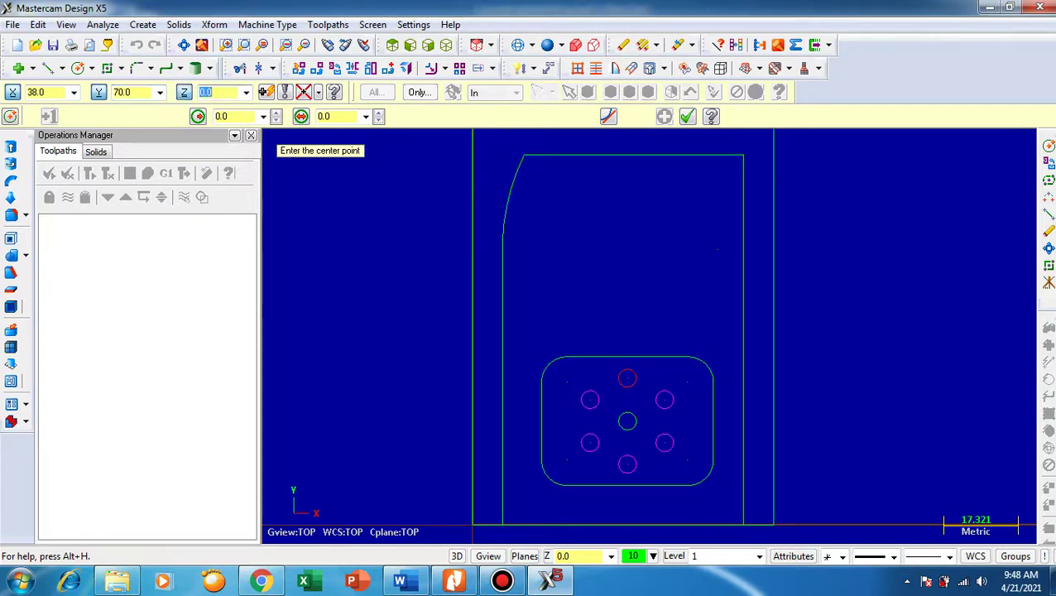
pyautogui.press('Return')
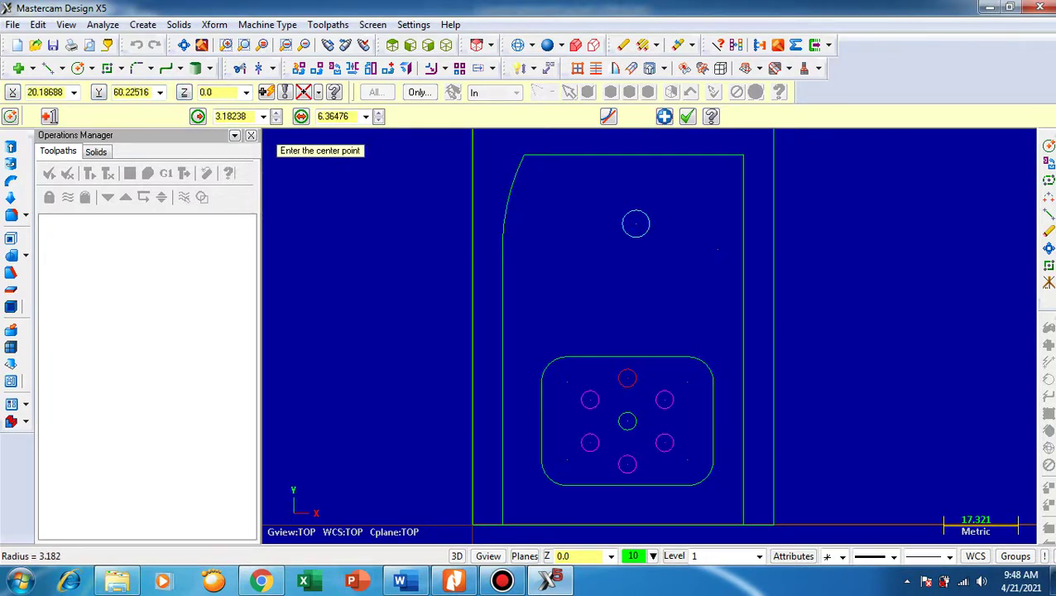
# Set the large hole circle's diameter to 22 mm, and review the part drawing in Nitro Pro before returning to Mastercam.
pyautogui.click(301, 116)
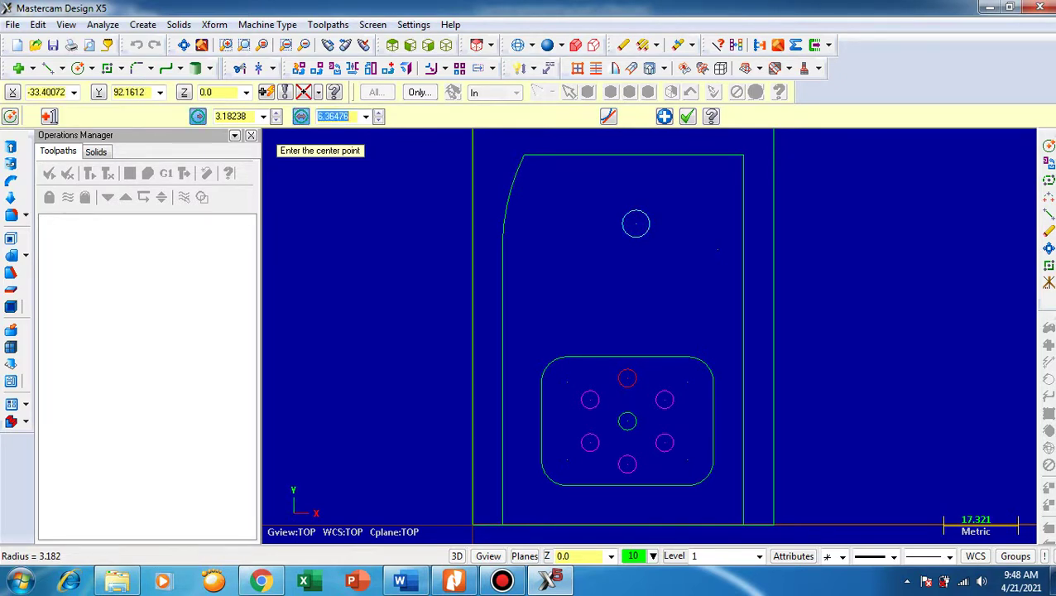
pyautogui.write('22')
pyautogui.press('Return')
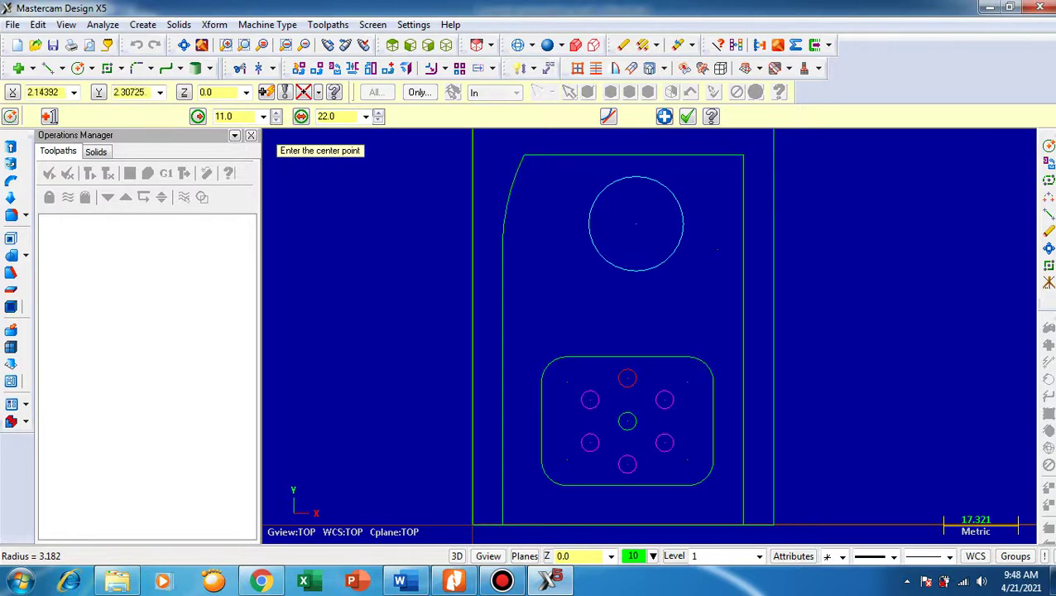
pyautogui.moveTo(547, 579)
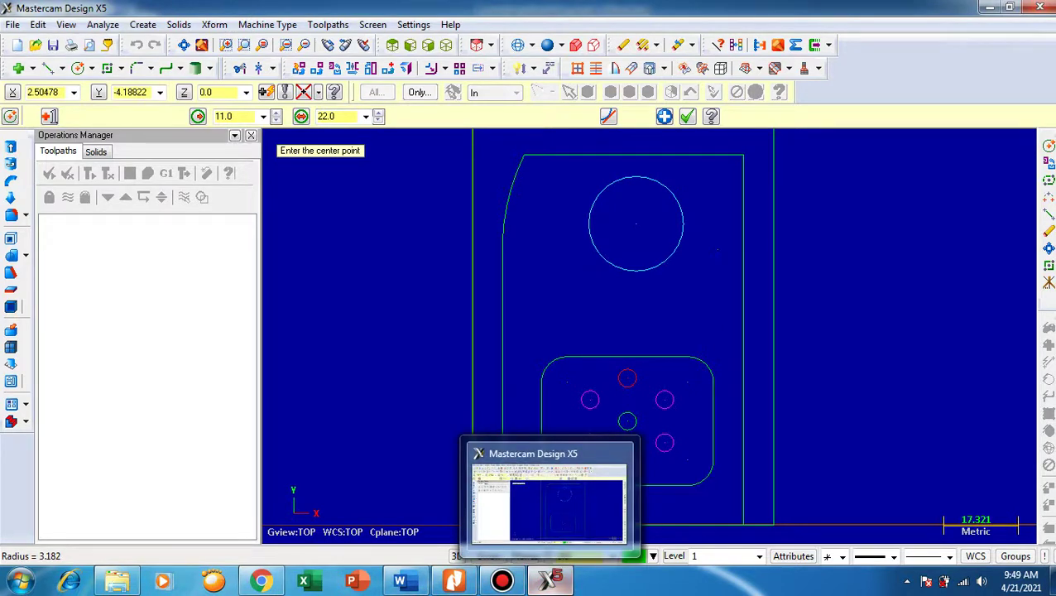
pyautogui.click(453, 579)
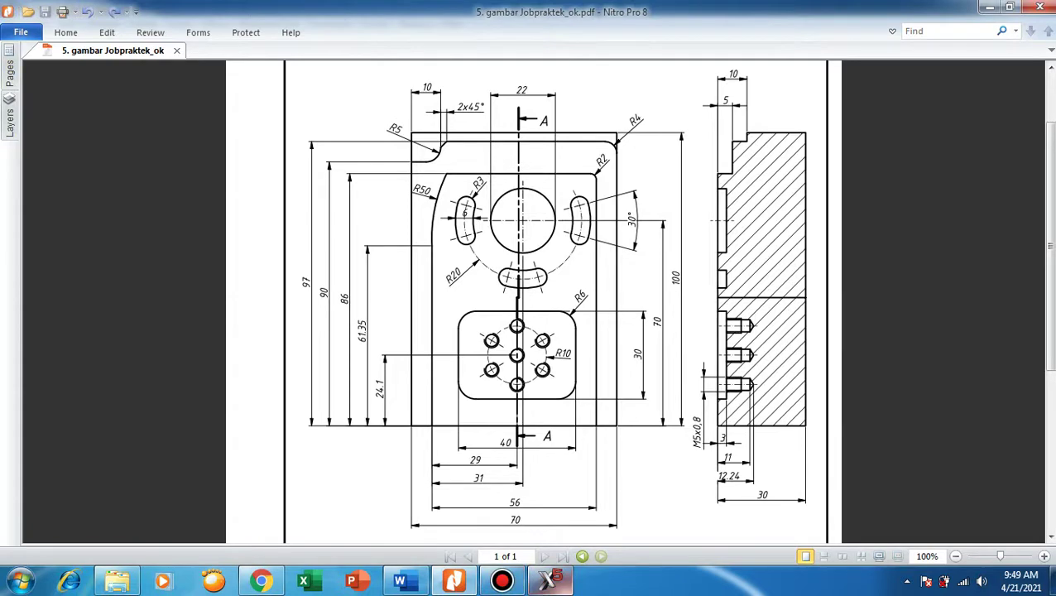
pyautogui.click(548, 580)
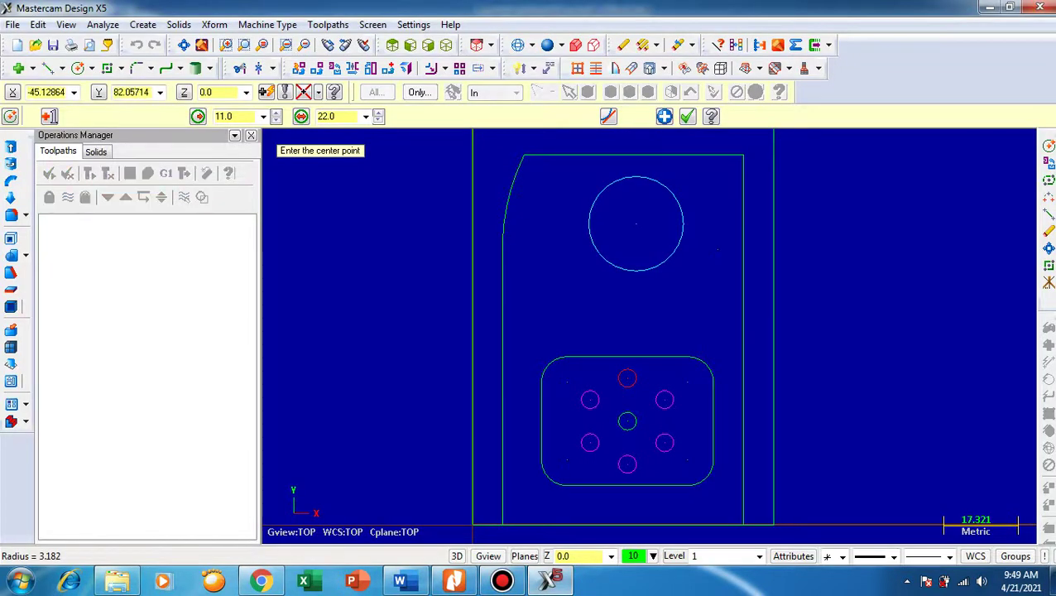
# Draw a line from the large circle's center toward the part's right edge, 20 mm long at a 15-degree angle.
pyautogui.click(48, 67)
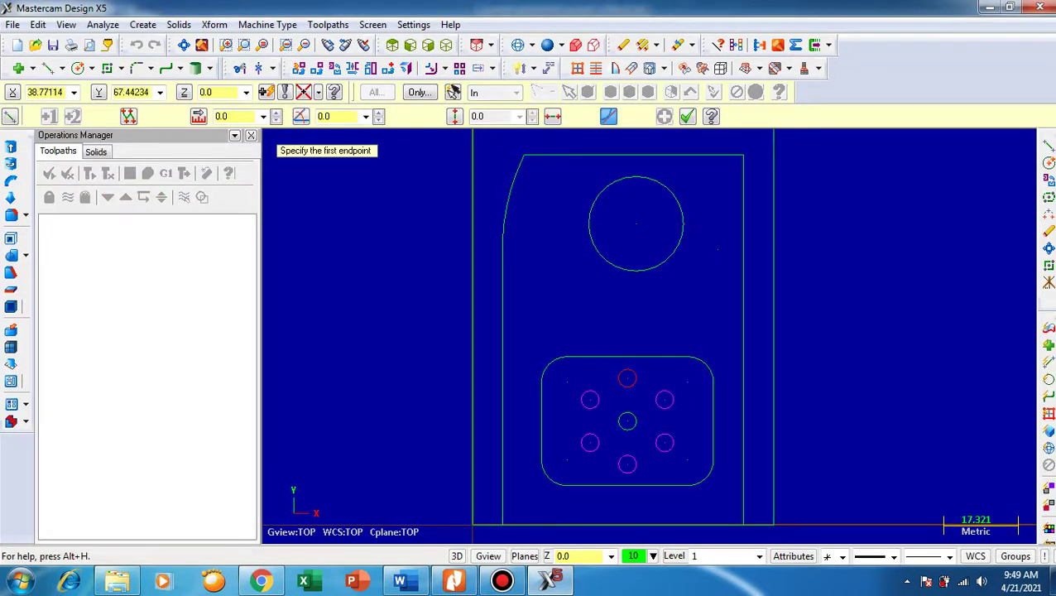
pyautogui.click(636, 222)
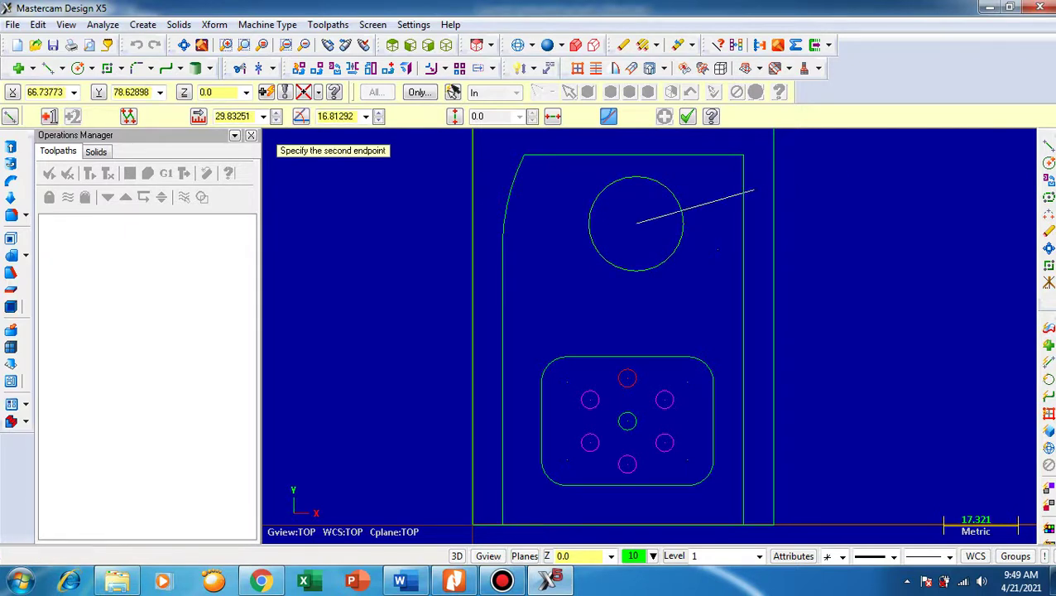
pyautogui.click(727, 189)
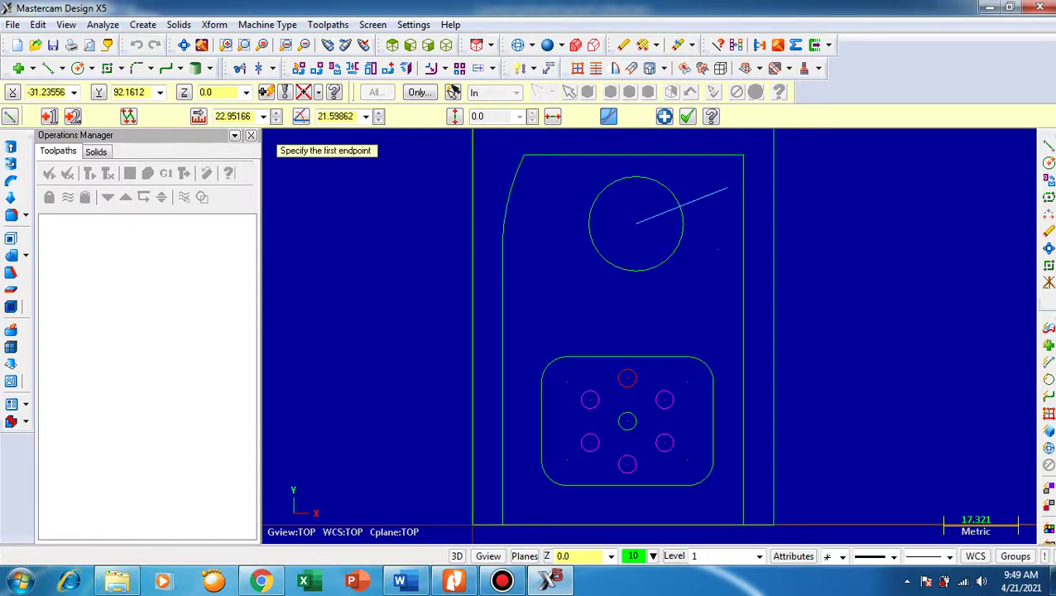
pyautogui.write('2')
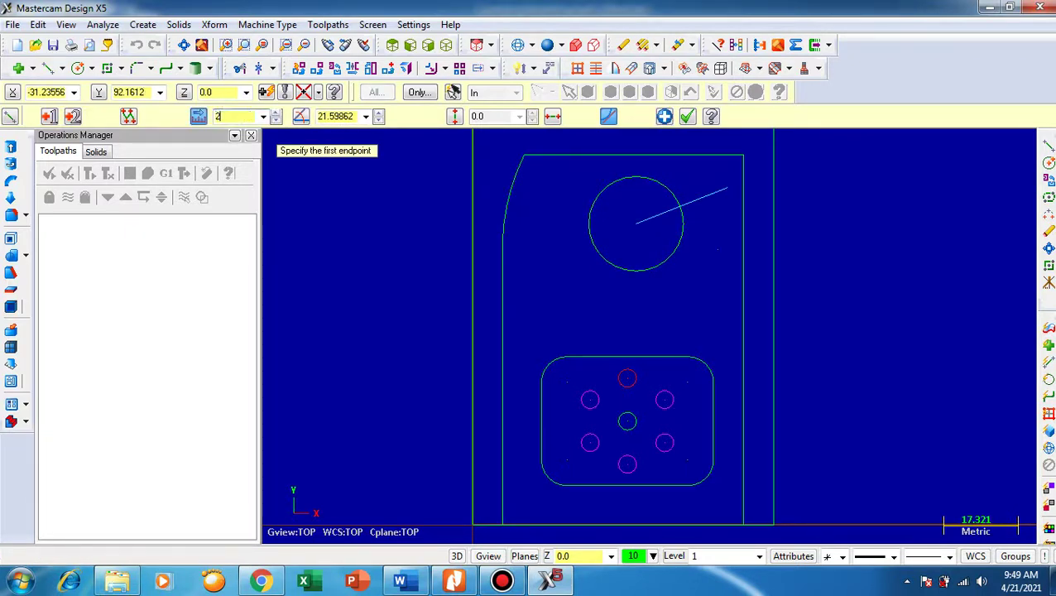
pyautogui.write('0')
pyautogui.press('Tab')
pyautogui.write('1')
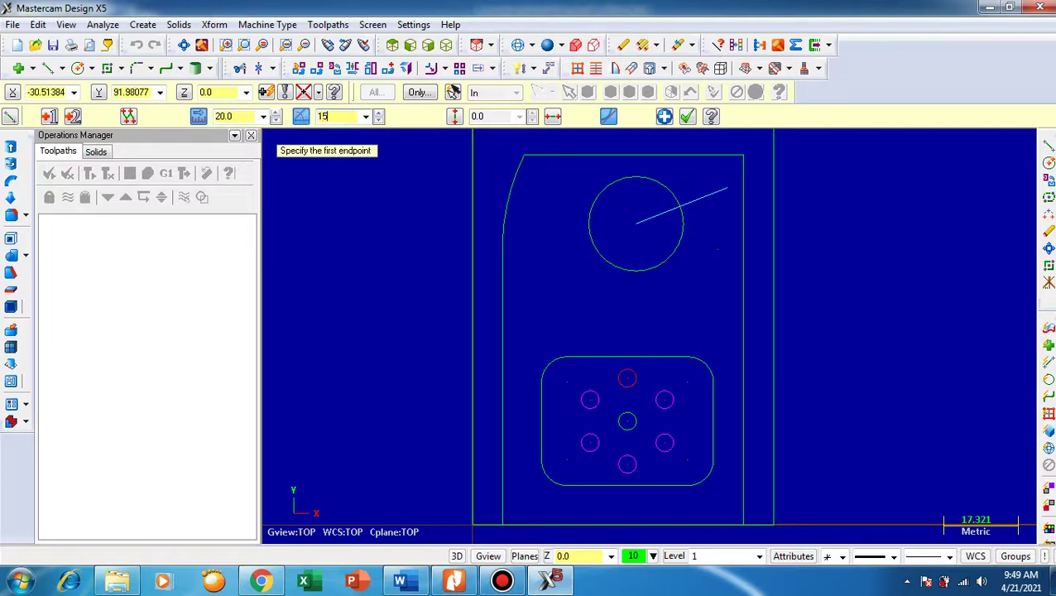
pyautogui.write('5')
pyautogui.press('Tab')
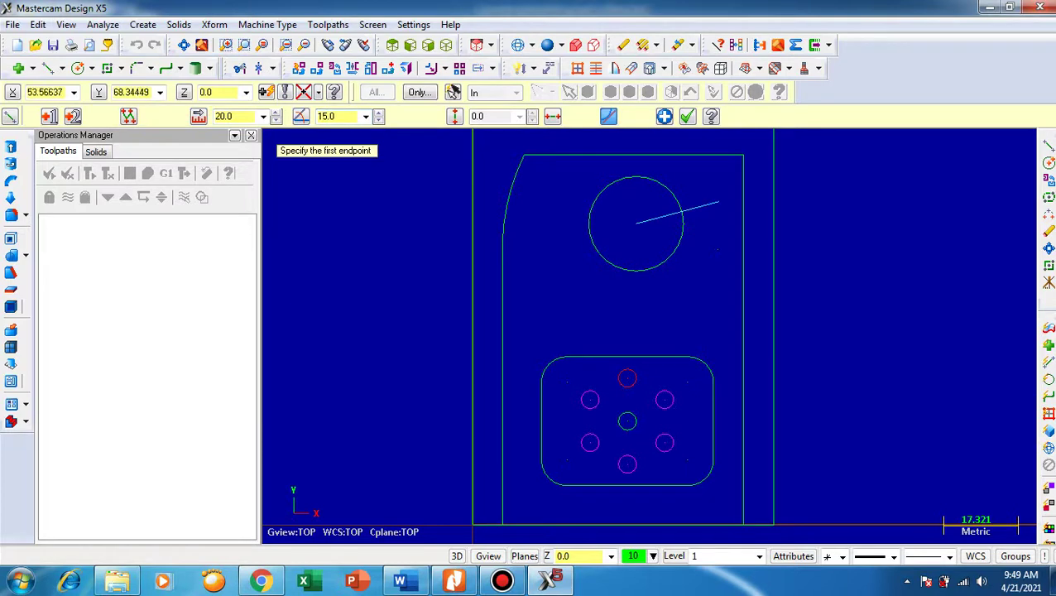
# Draw a second line from the large circle's center, 20 mm long at an angle of -15 degrees.
pyautogui.click(635, 222)
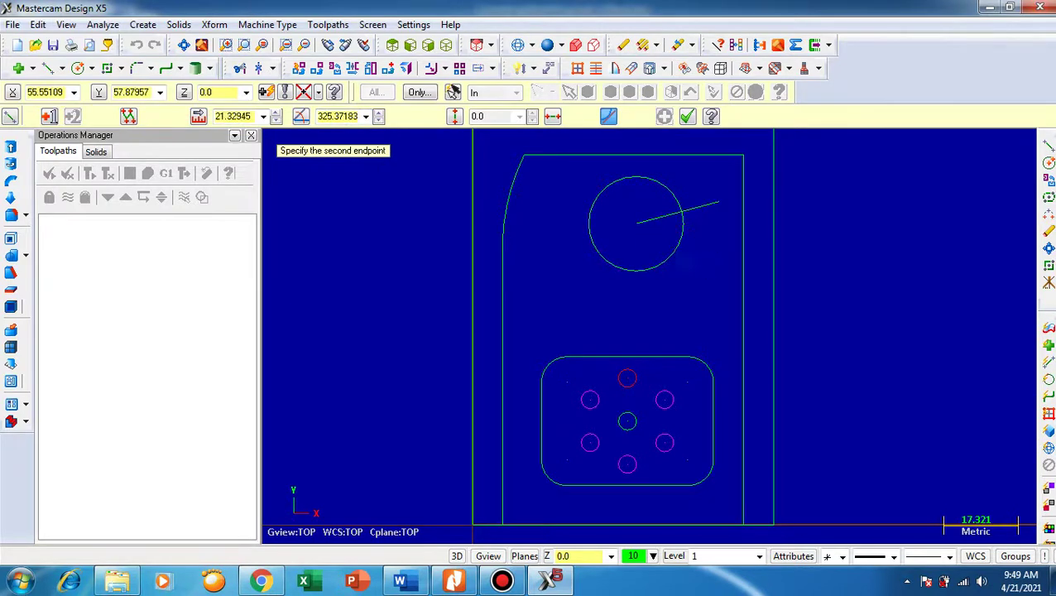
pyautogui.click(708, 268)
pyautogui.click(237, 115)
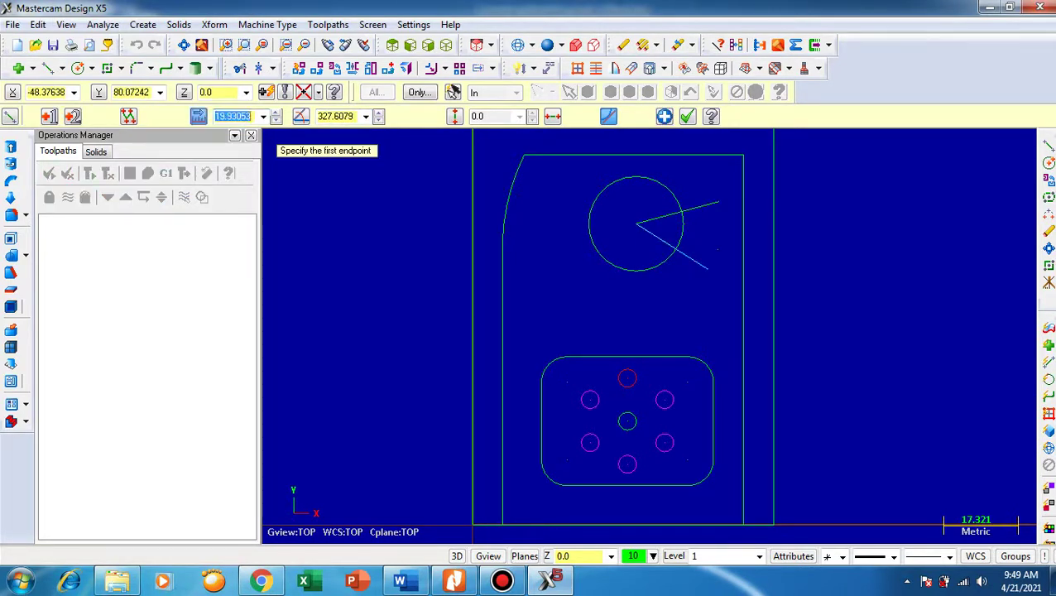
pyautogui.write('20')
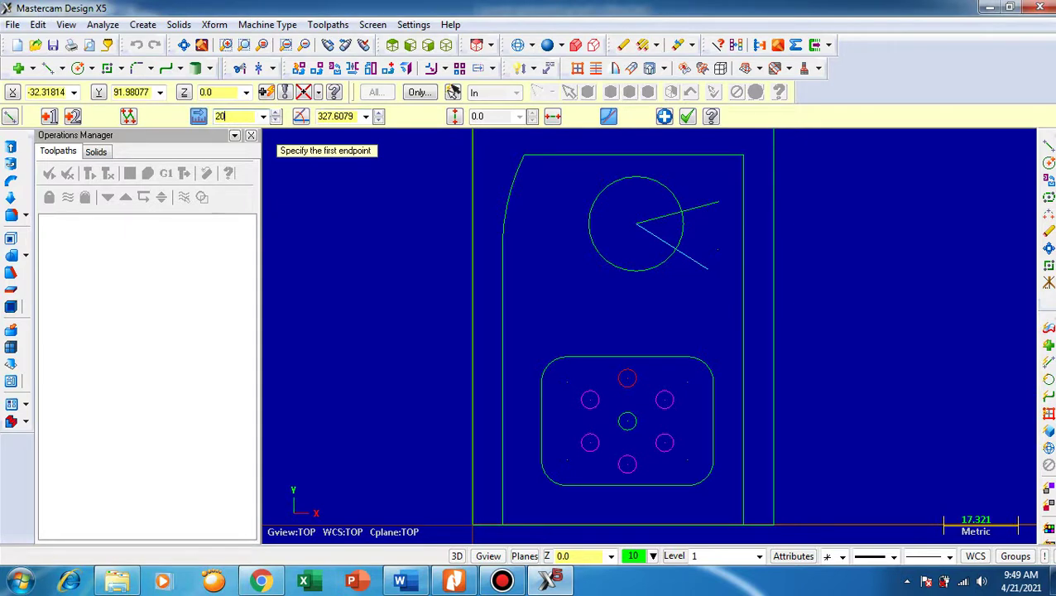
pyautogui.press('Tab')
pyautogui.write('-15')
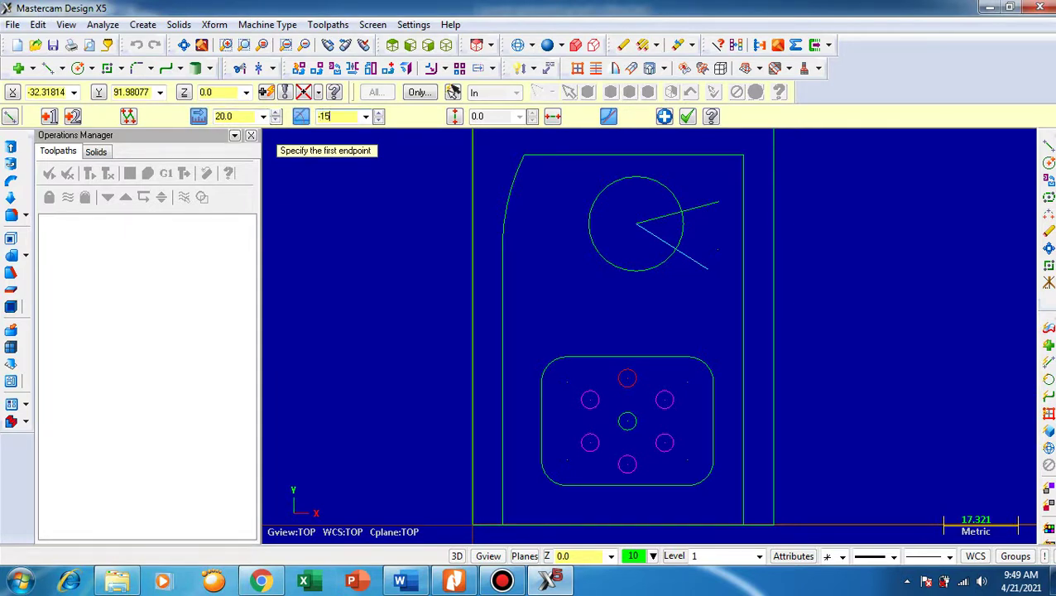
pyautogui.press('Return')
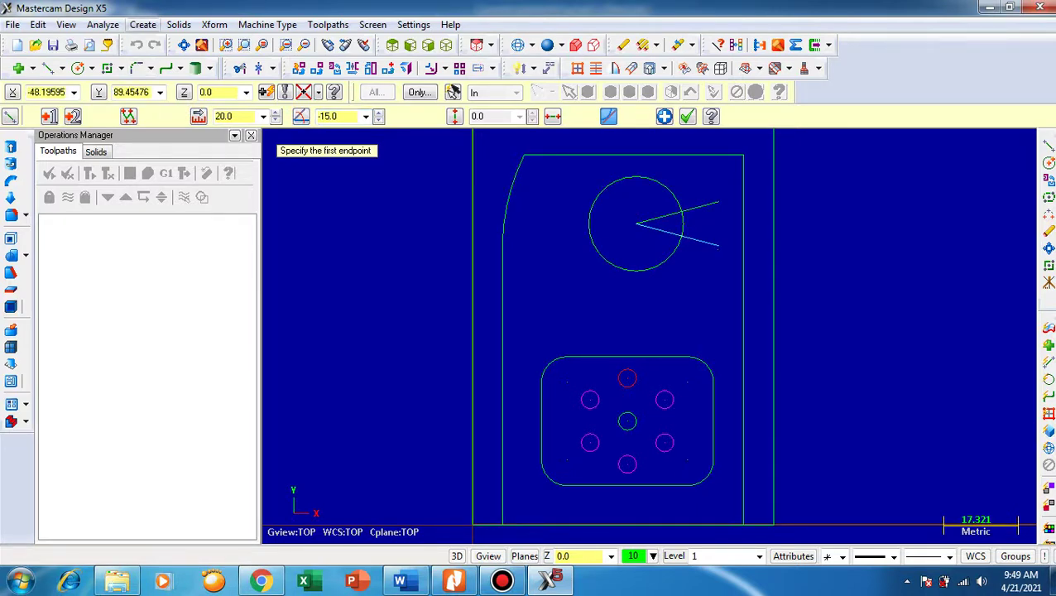
# Draw an endpoints arc joining the outer ends of the two angled lines, about 7 mm in radius.
pyautogui.click(142, 24)
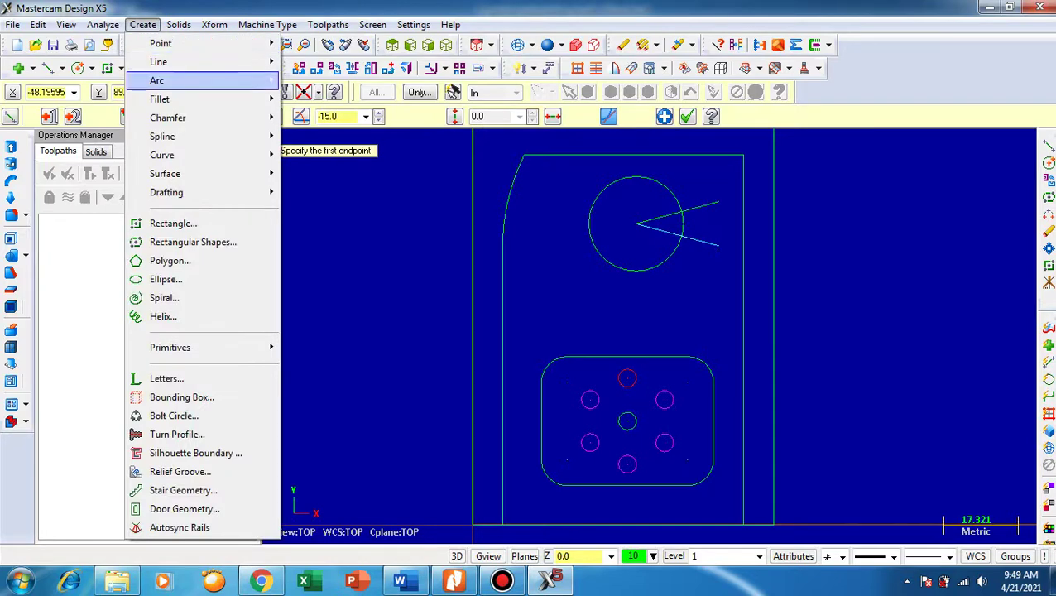
pyautogui.moveTo(157, 81)
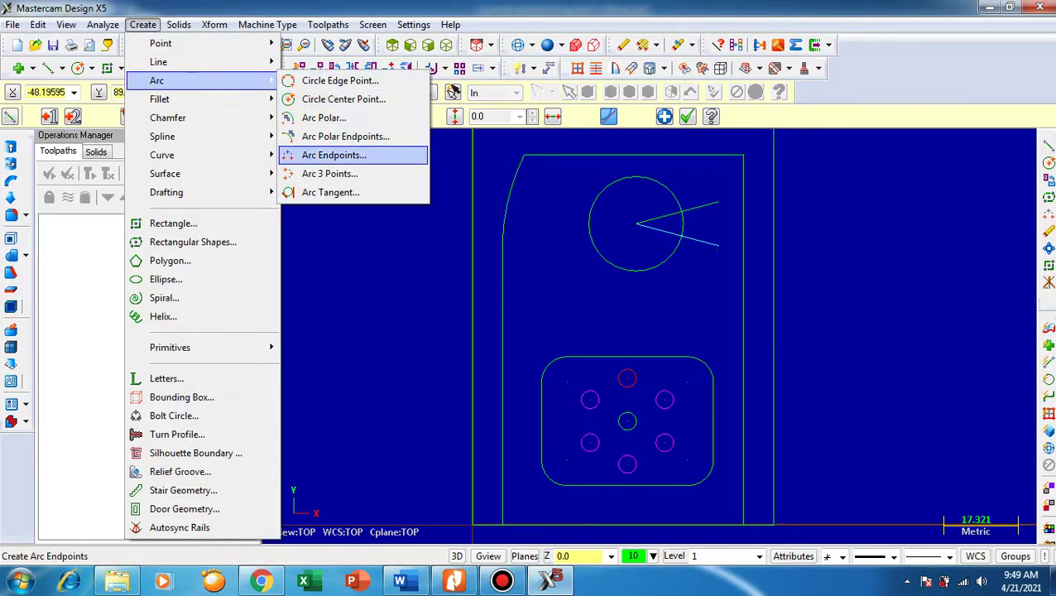
pyautogui.click(333, 155)
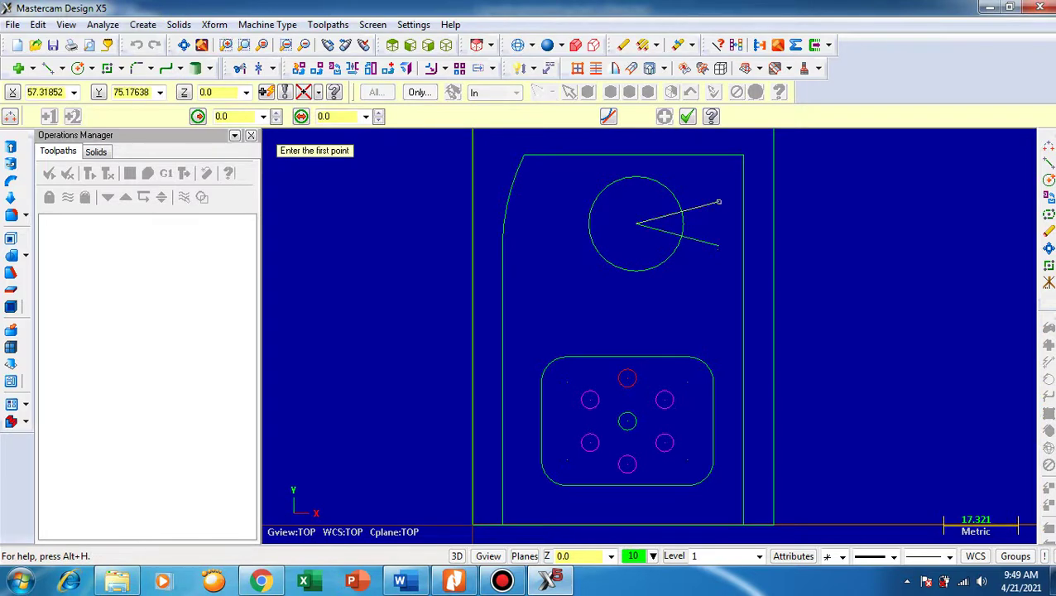
pyautogui.click(718, 201)
pyautogui.click(718, 246)
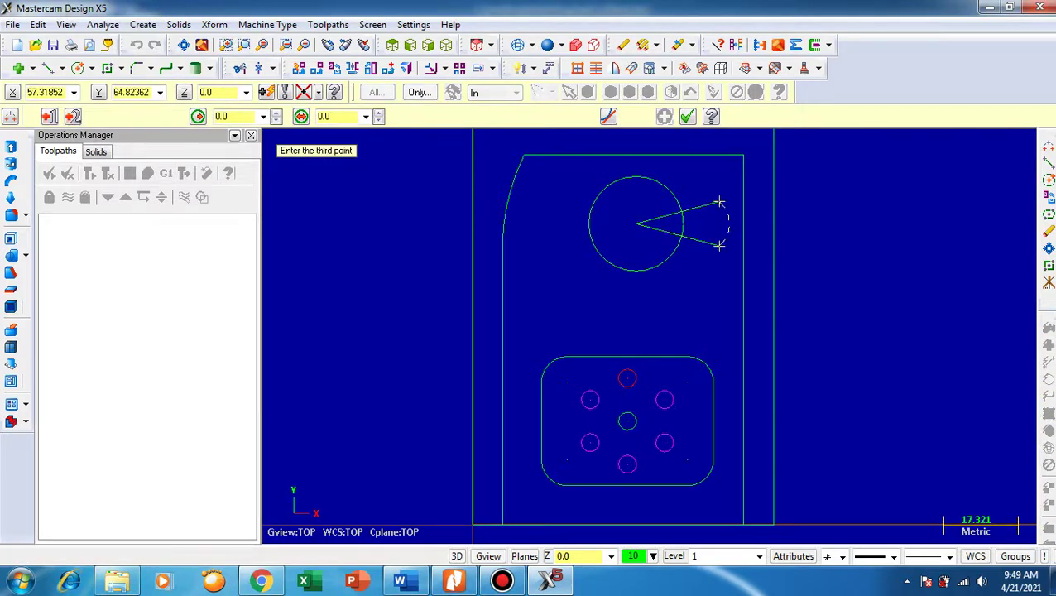
pyautogui.click(728, 222)
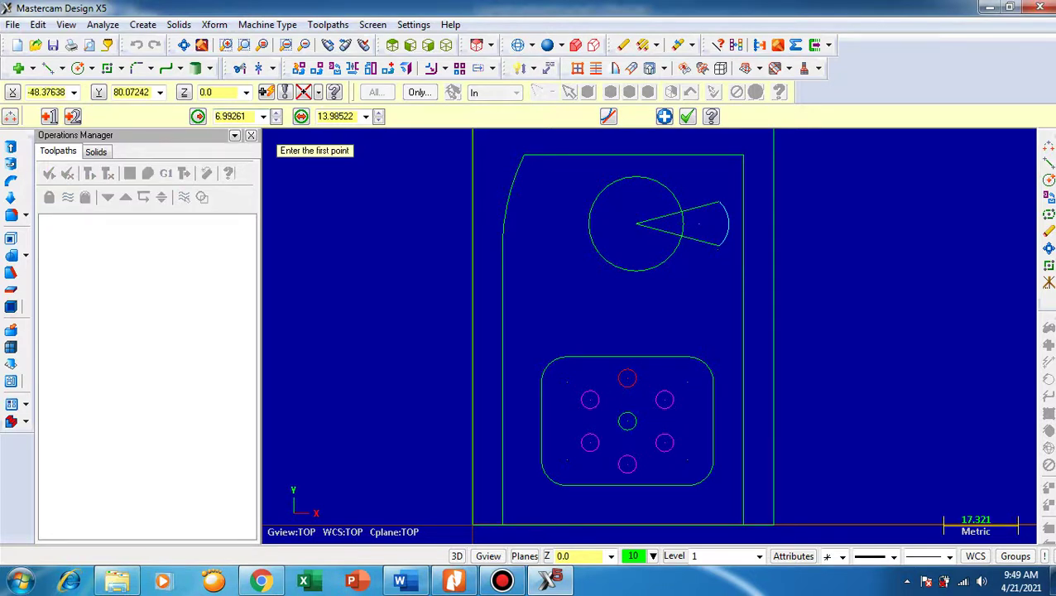
# Set the arc's radius to 20 mm and diameter to 40 mm, and delete the two angled construction lines.
pyautogui.click(230, 116)
pyautogui.write('20')
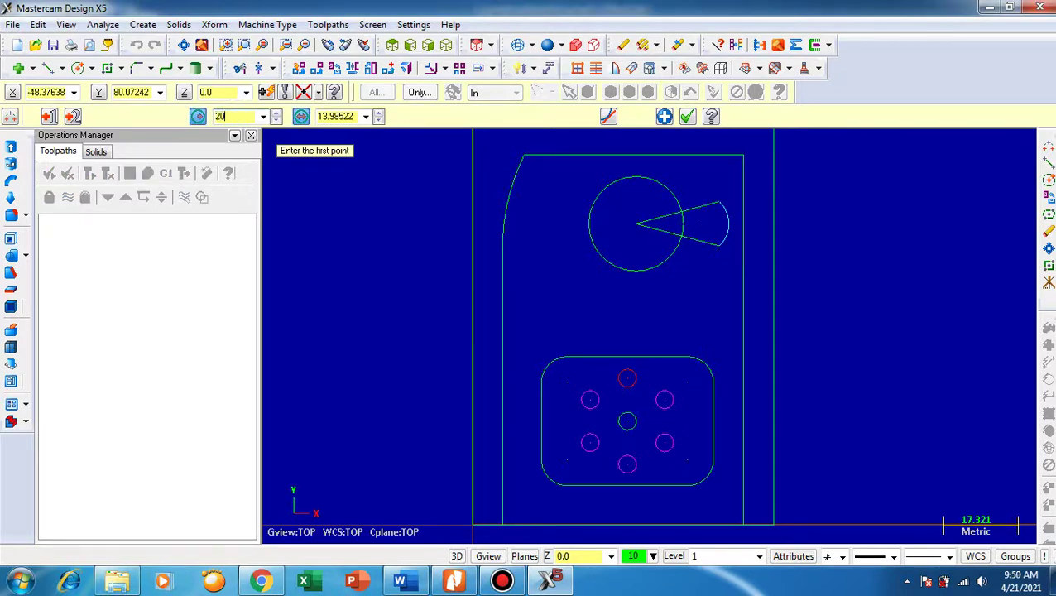
pyautogui.press('Tab')
pyautogui.write('40')
pyautogui.press('Return')
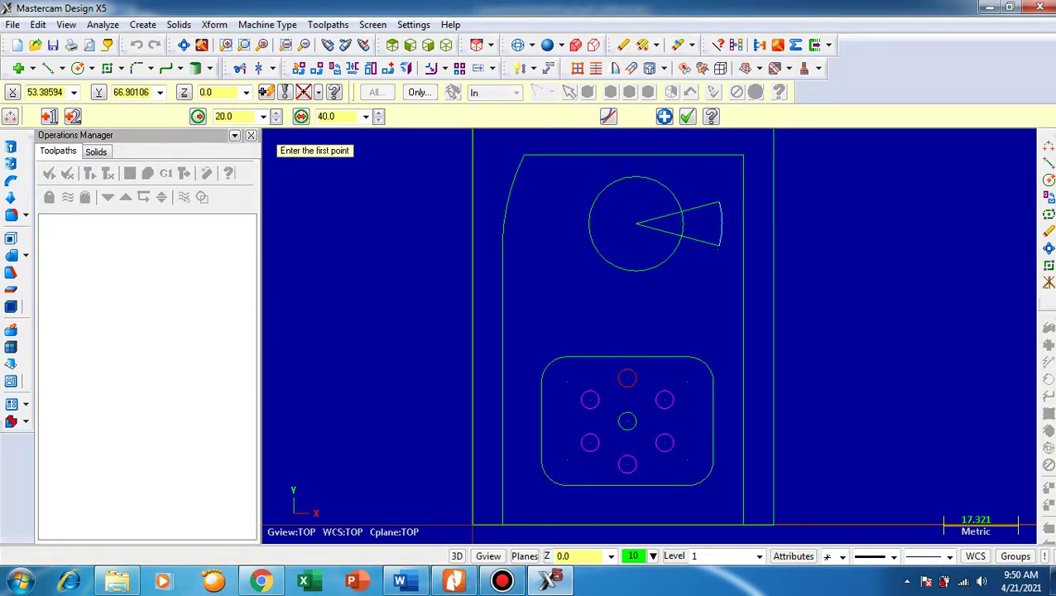
pyautogui.press('Escape')
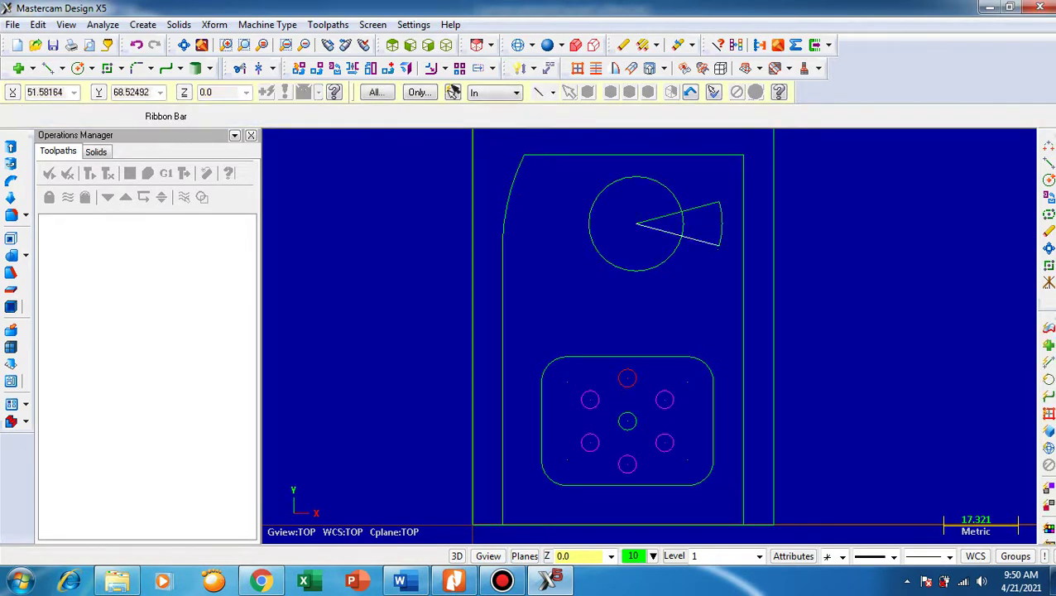
pyautogui.press('Delete')
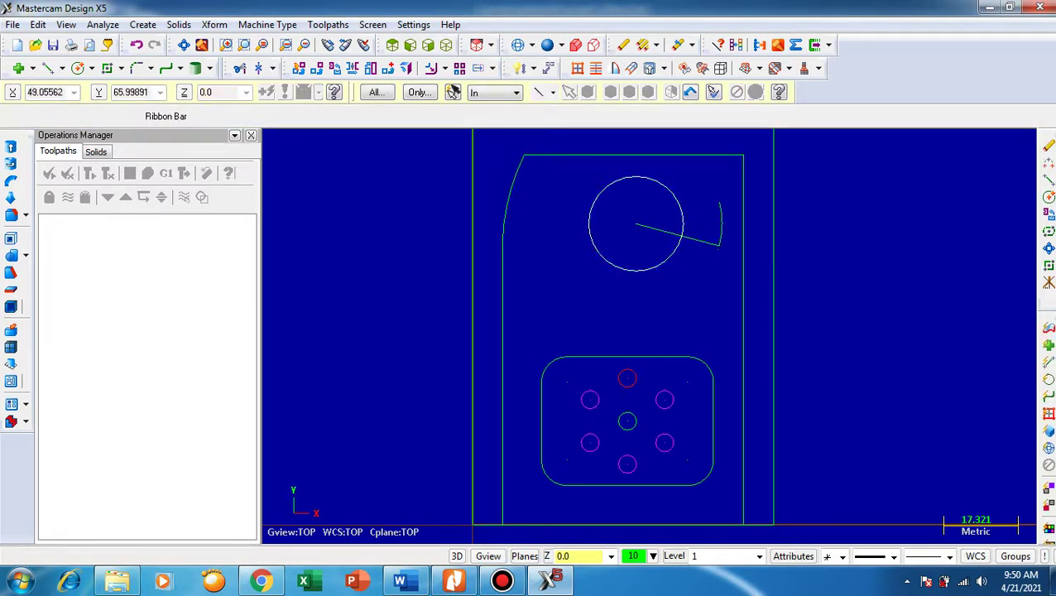
pyautogui.press('Return')
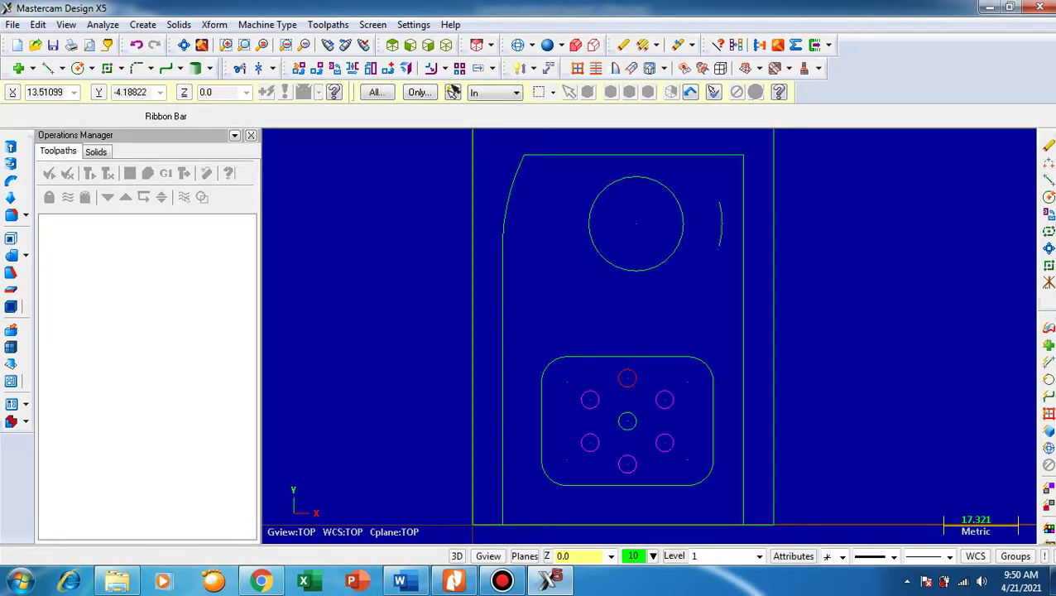
# Create 2 rotated copies of the arc clockwise about the large circle's center, with 360/4 degrees between them.
pyautogui.moveTo(453, 581)
pyautogui.click(215, 24)
pyautogui.click(237, 98)
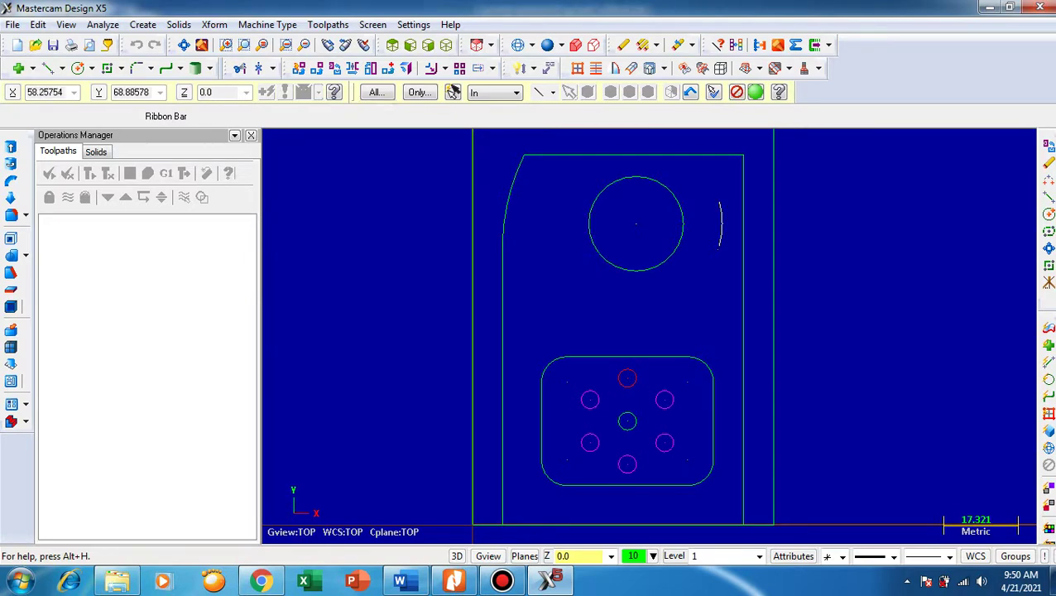
pyautogui.press('Return')
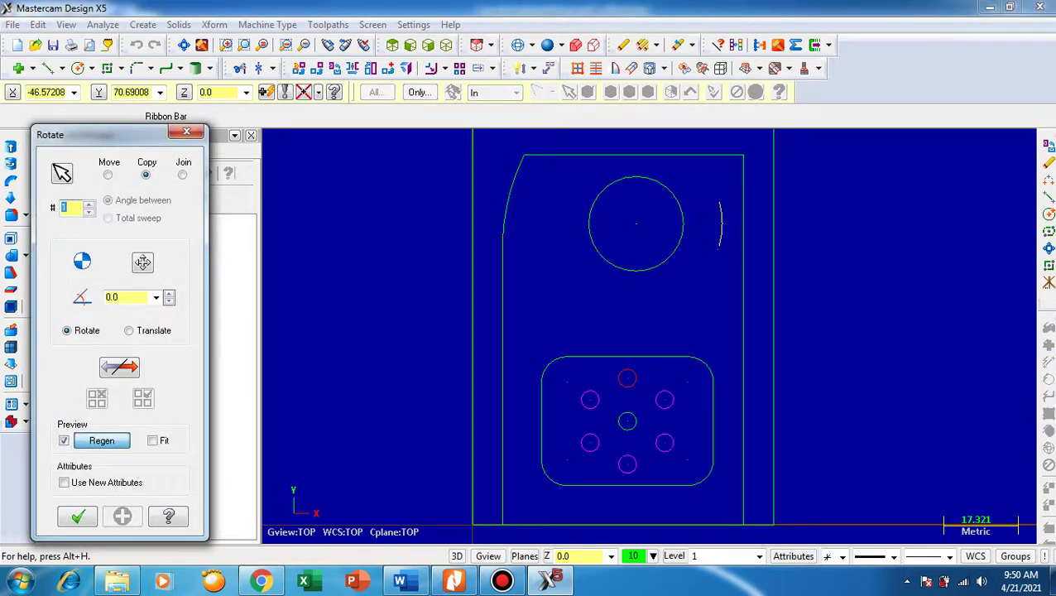
pyautogui.write('2')
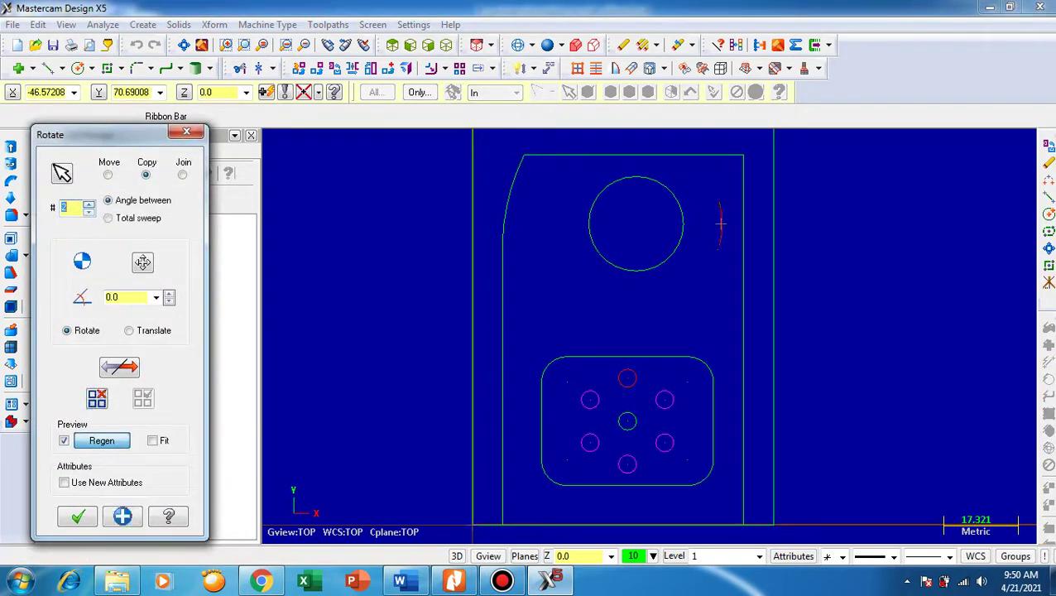
pyautogui.click(142, 262)
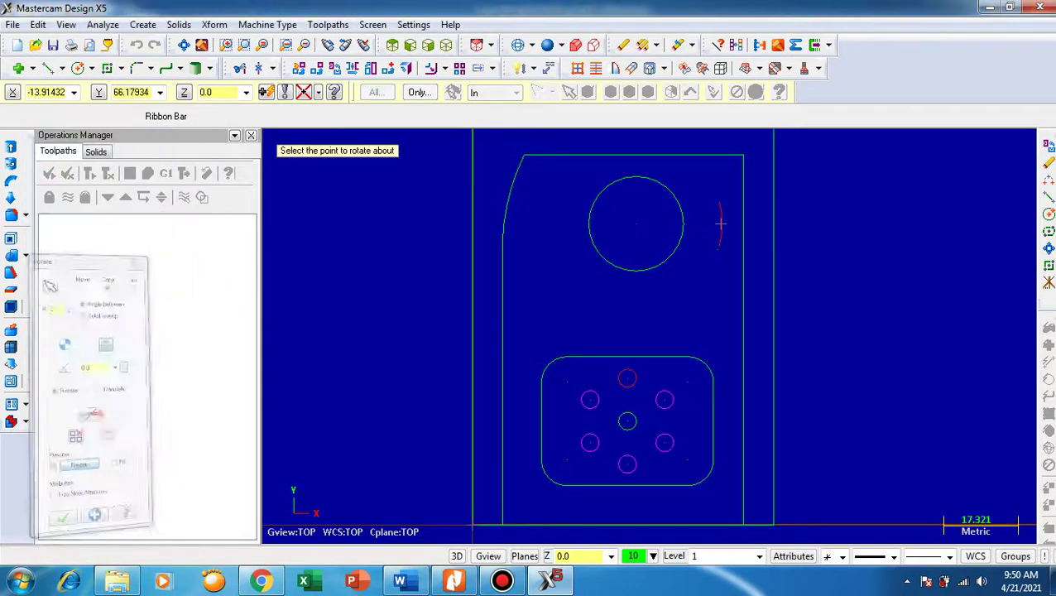
pyautogui.click(635, 223)
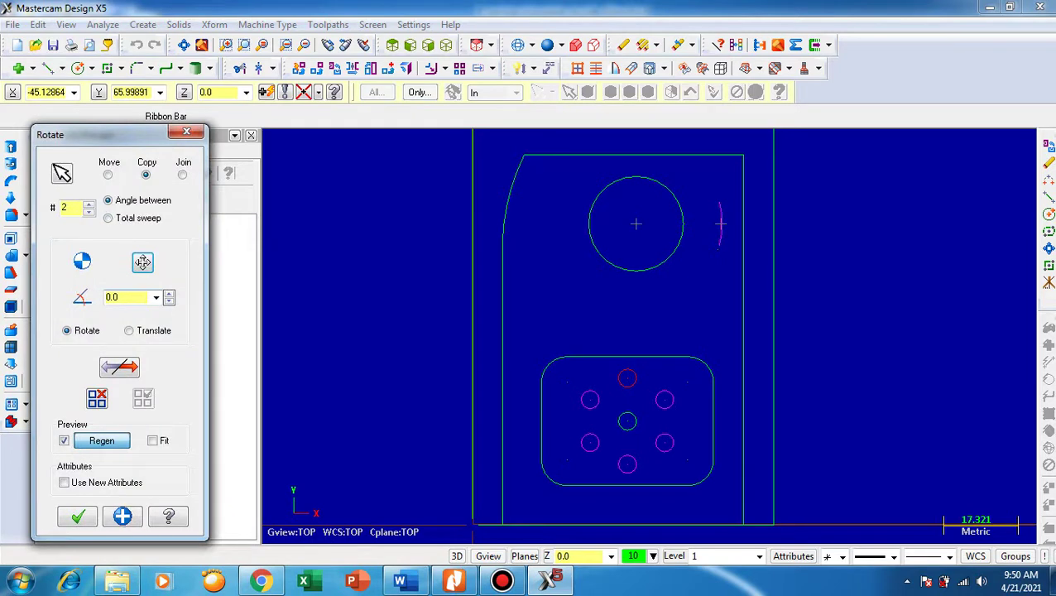
pyautogui.write('360/4')
pyautogui.press('Tab')
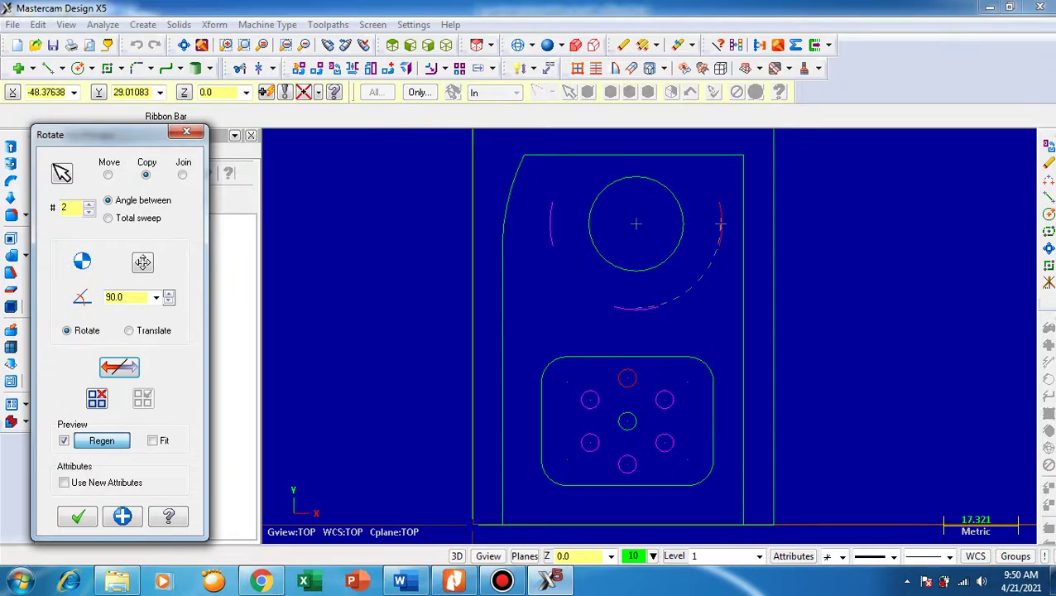
pyautogui.click(77, 517)
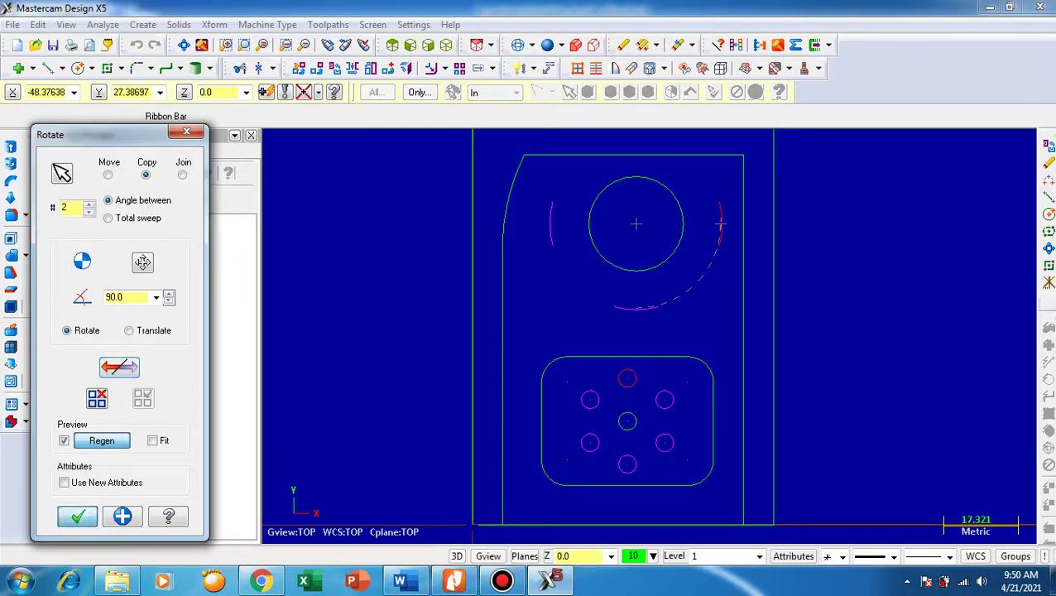
# Check the part drawing in Nitro Pro, and in Mastercam offset a copy of the outer rectangle's top edge 3 mm inward.
pyautogui.scroll(-3, 770, 332)
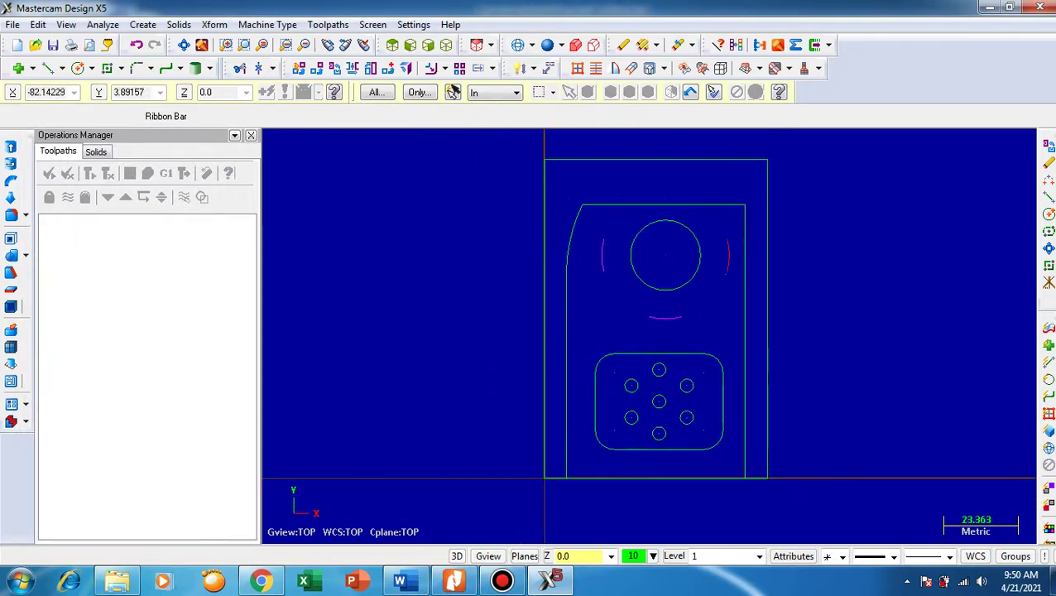
pyautogui.click(453, 580)
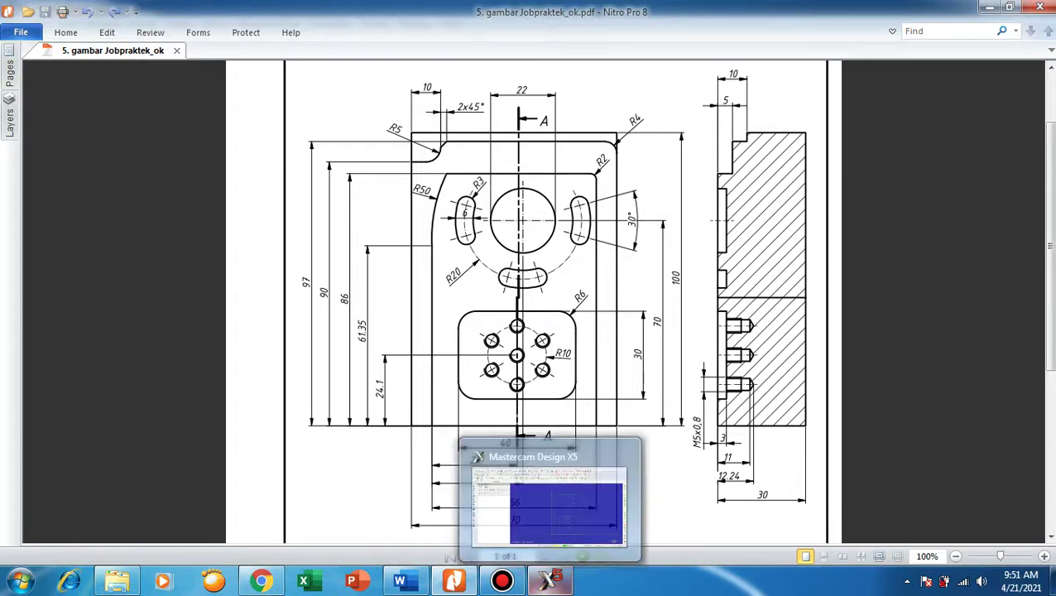
pyautogui.click(549, 579)
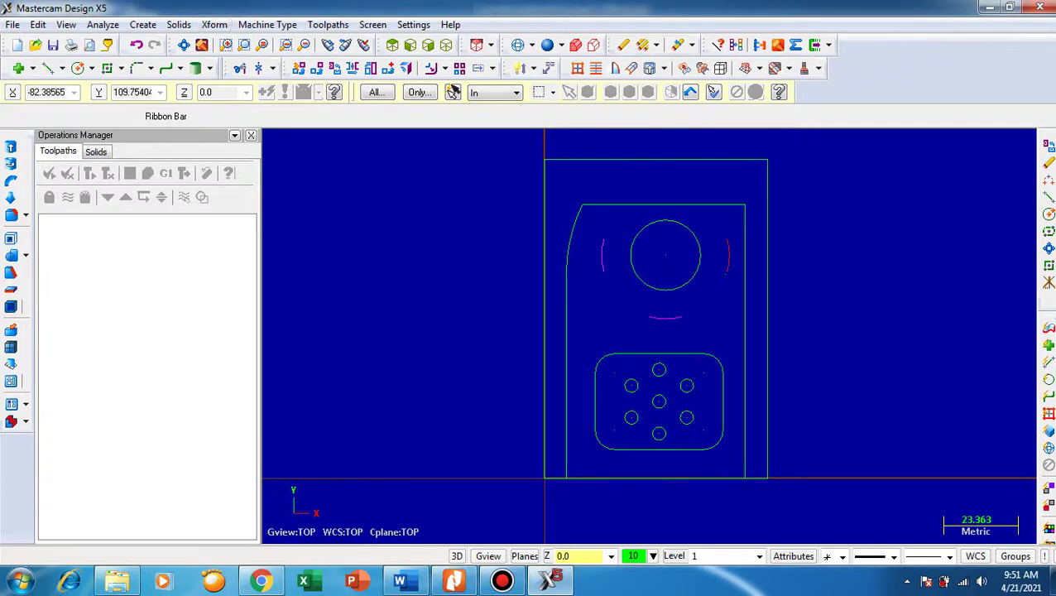
pyautogui.click(214, 24)
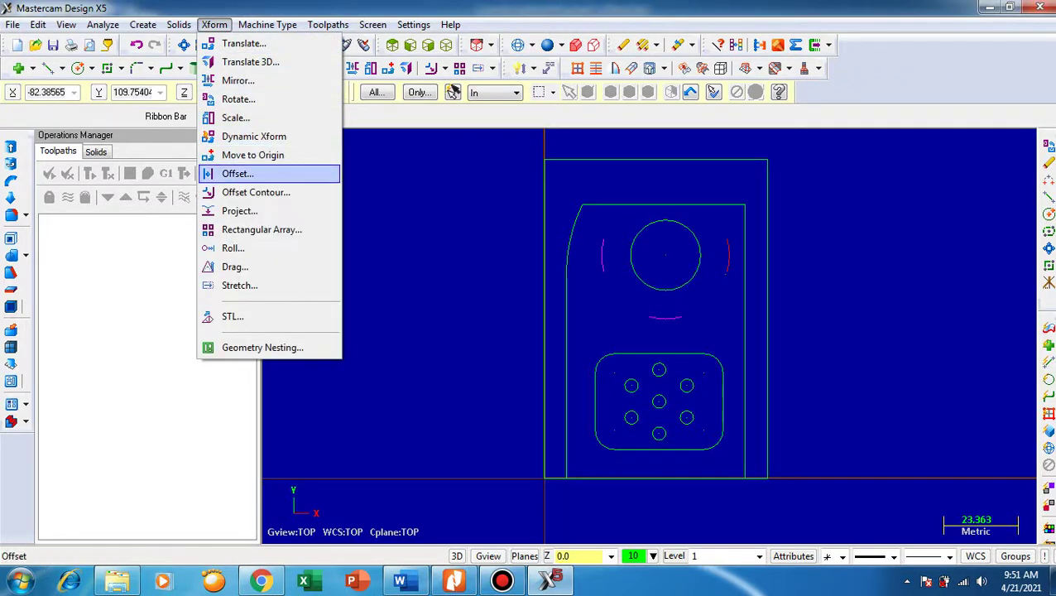
pyautogui.click(237, 172)
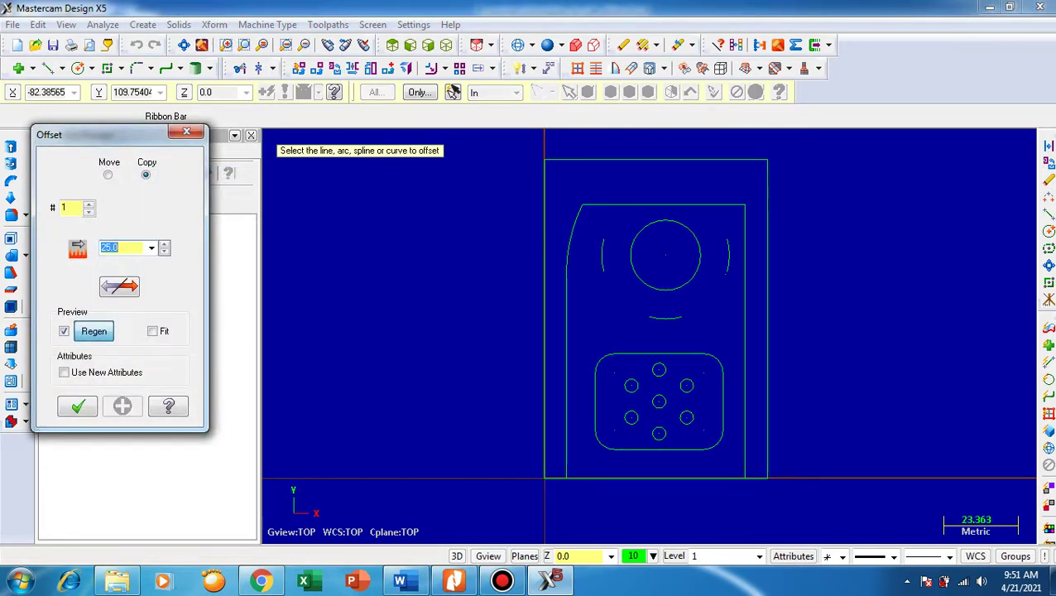
pyautogui.write('3')
pyautogui.click(628, 160)
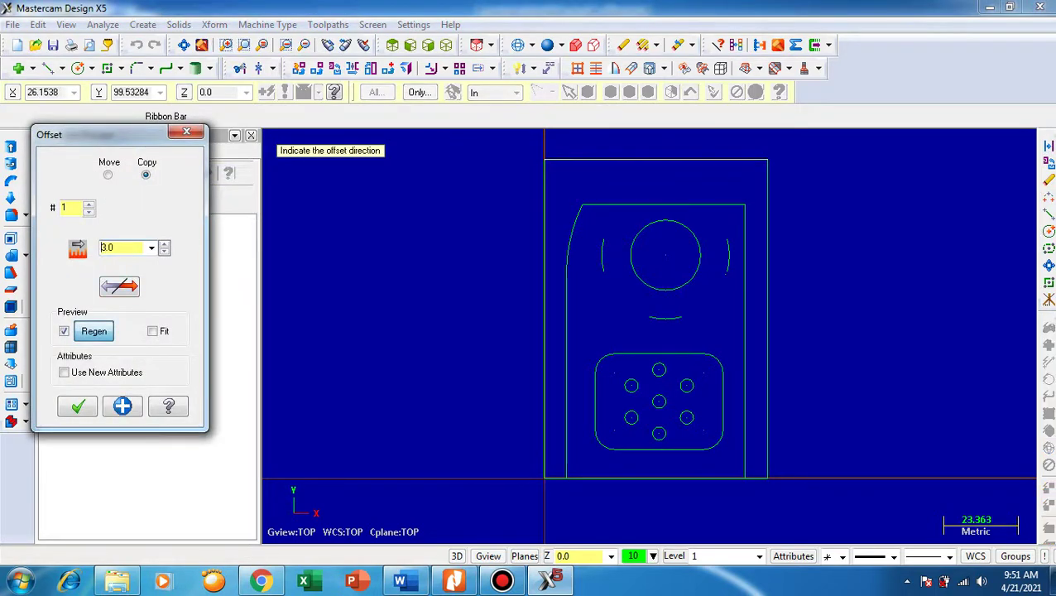
pyautogui.click(625, 175)
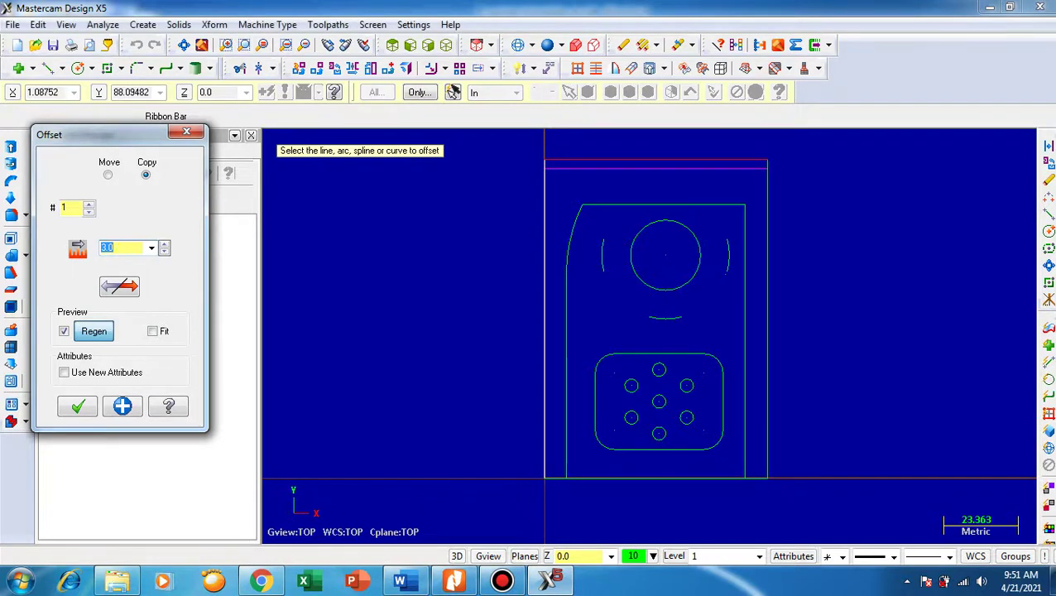
# Offset one copy each of the outer rectangle's left and top edges 10 mm inward.
pyautogui.click(546, 203)
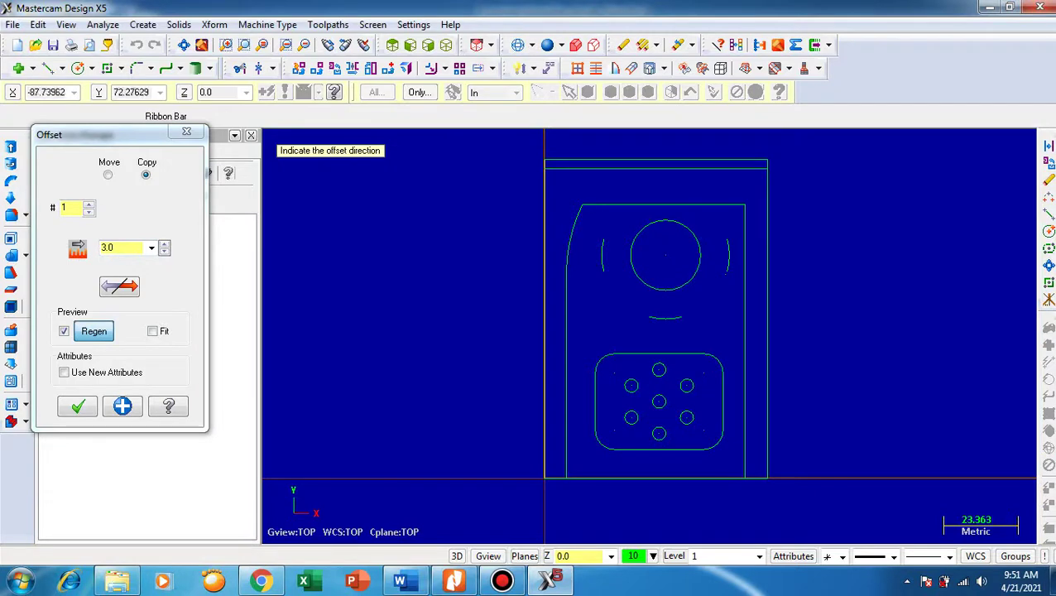
pyautogui.moveTo(119, 248); pyautogui.dragTo(100, 248)
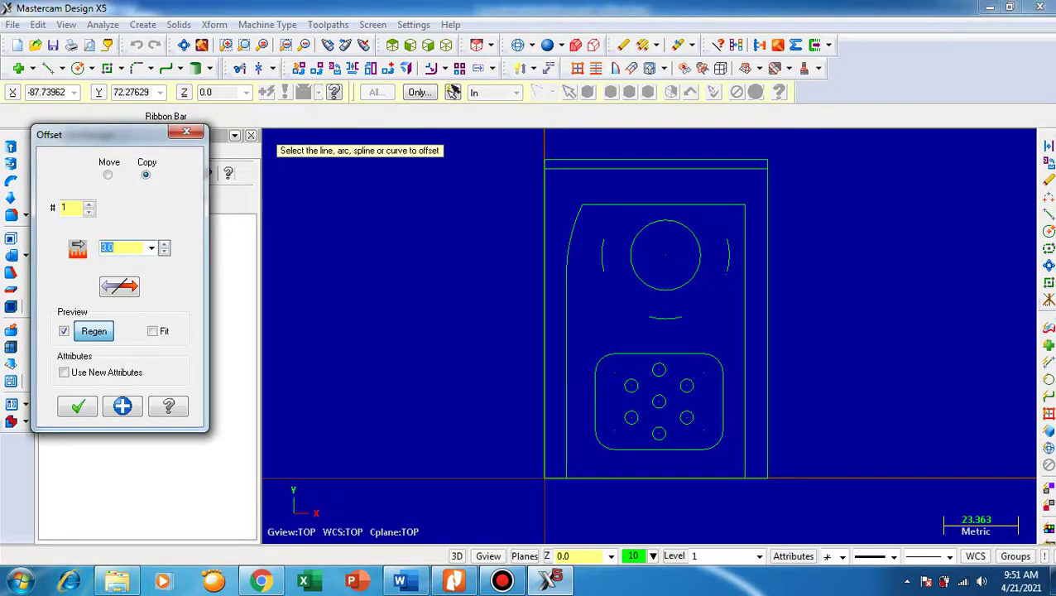
pyautogui.write('10')
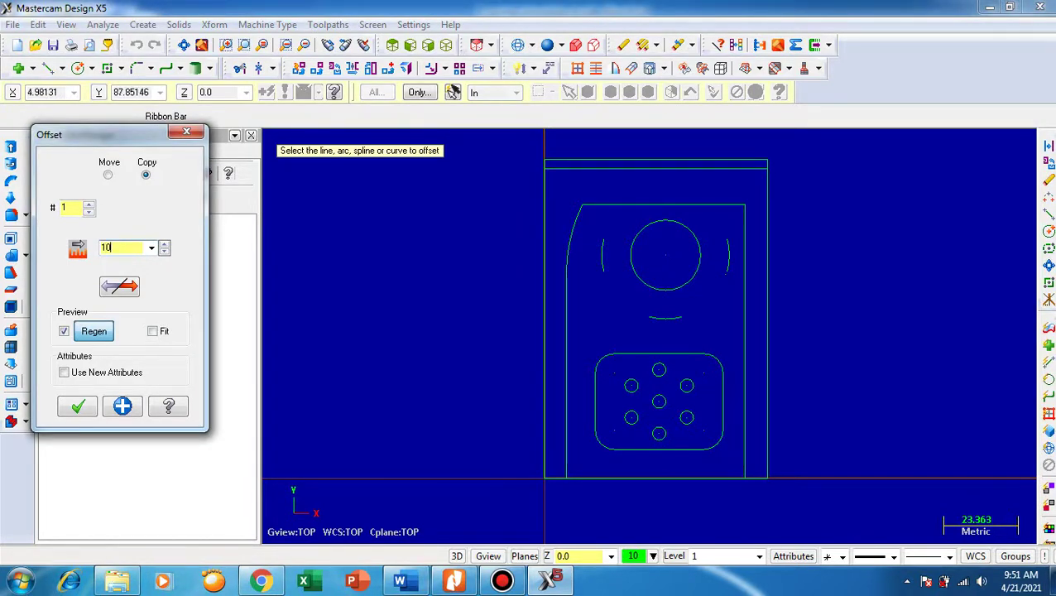
pyautogui.press('Return')
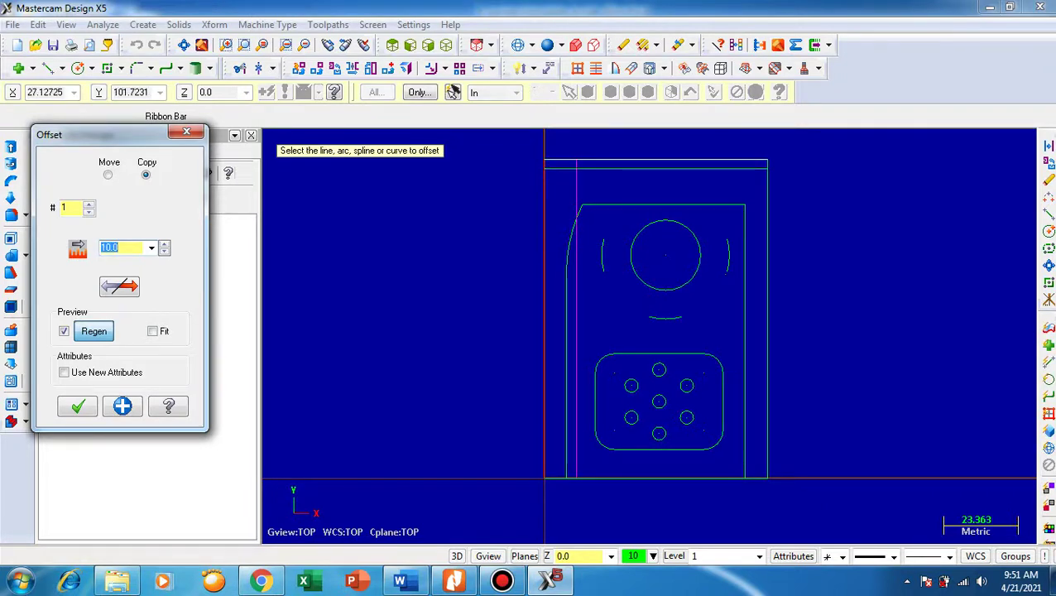
pyautogui.click(631, 154)
pyautogui.click(631, 182)
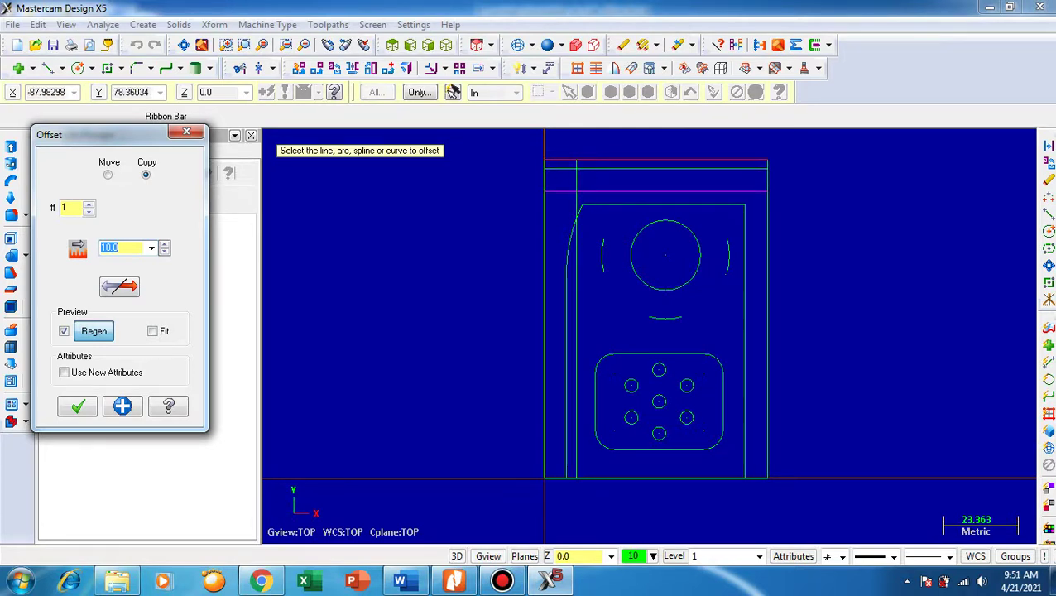
pyautogui.press('Return')
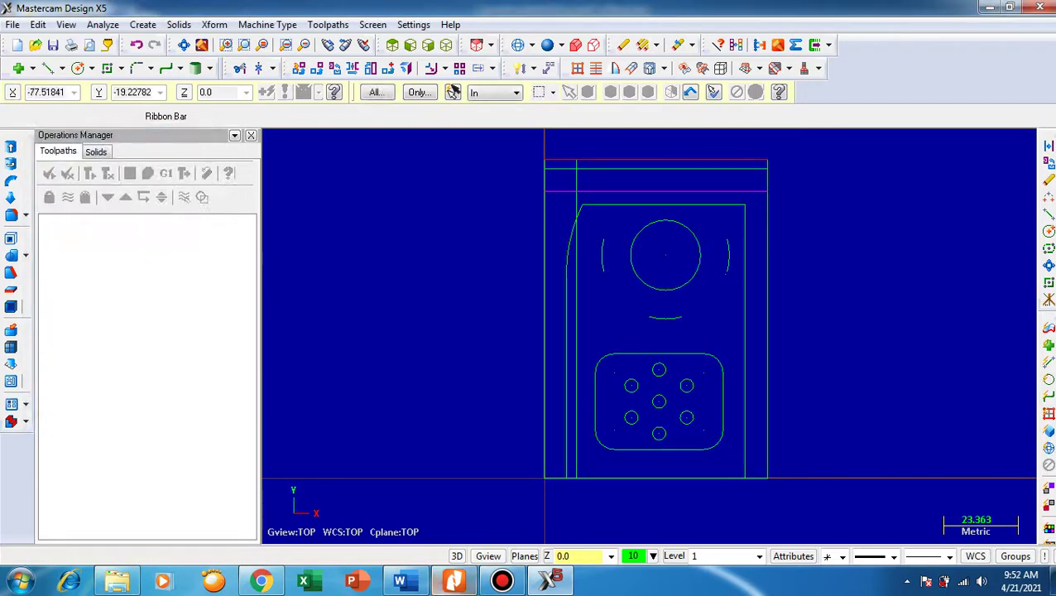
# Check the part drawing in Nitro Pro, and in Mastercam fillet the inner profile's upper-right corner with a 2 mm radius.
pyautogui.hotkey('alt', 'Tab')
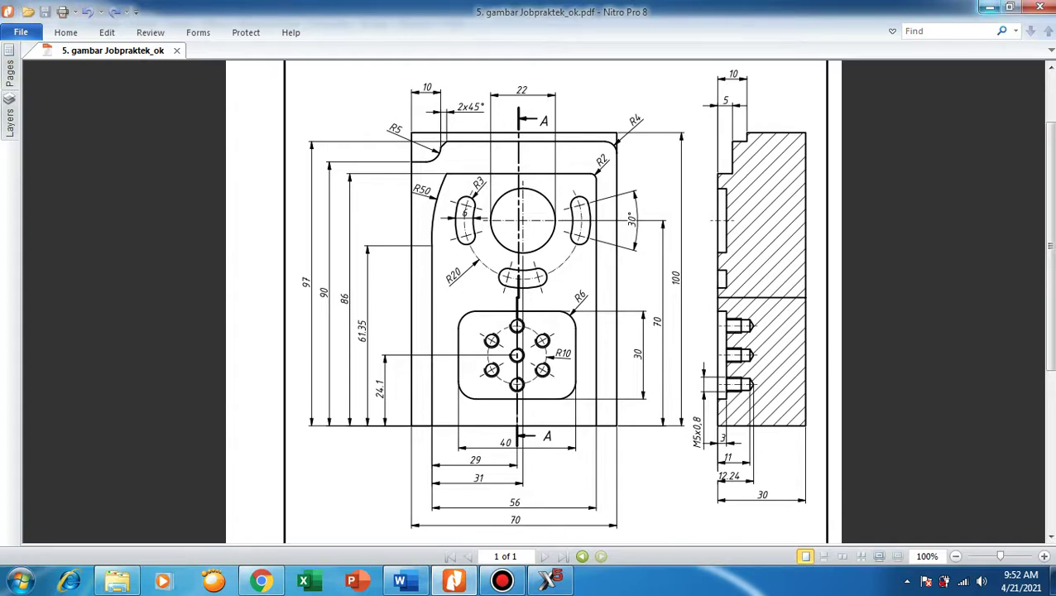
pyautogui.click(990, 7)
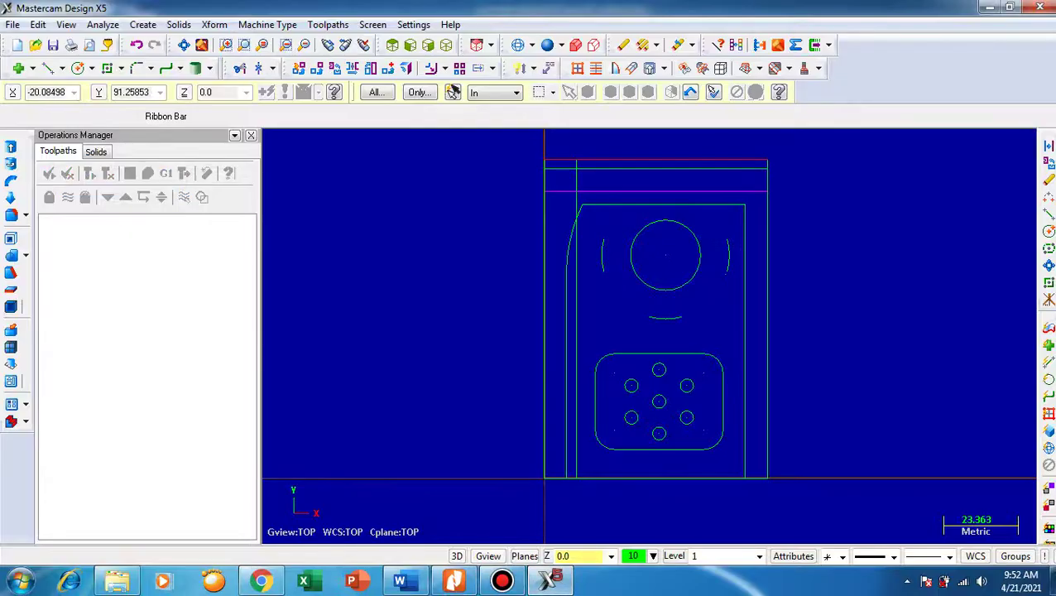
pyautogui.click(136, 67)
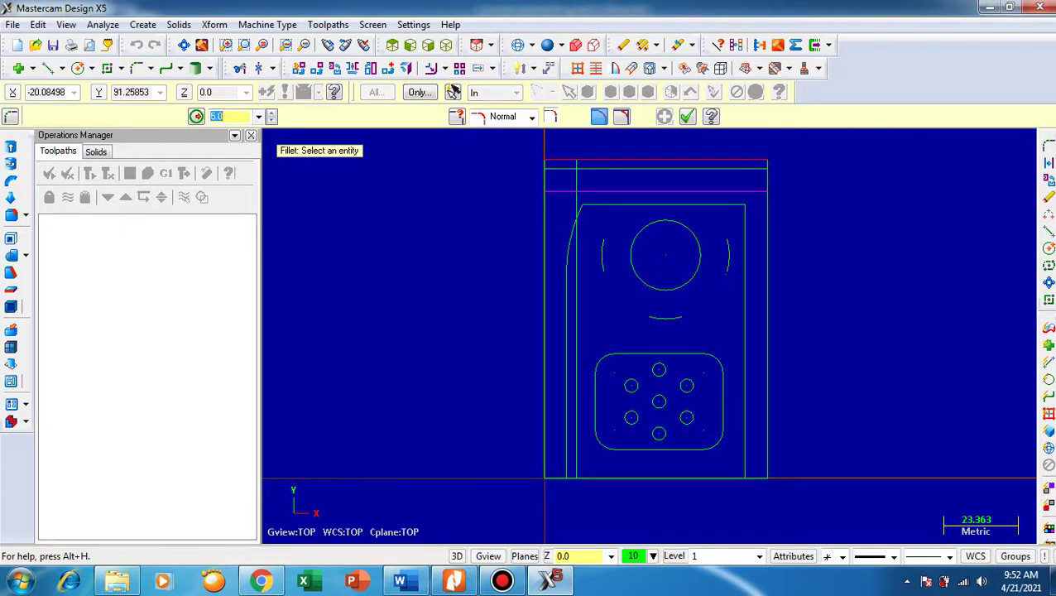
pyautogui.write('2')
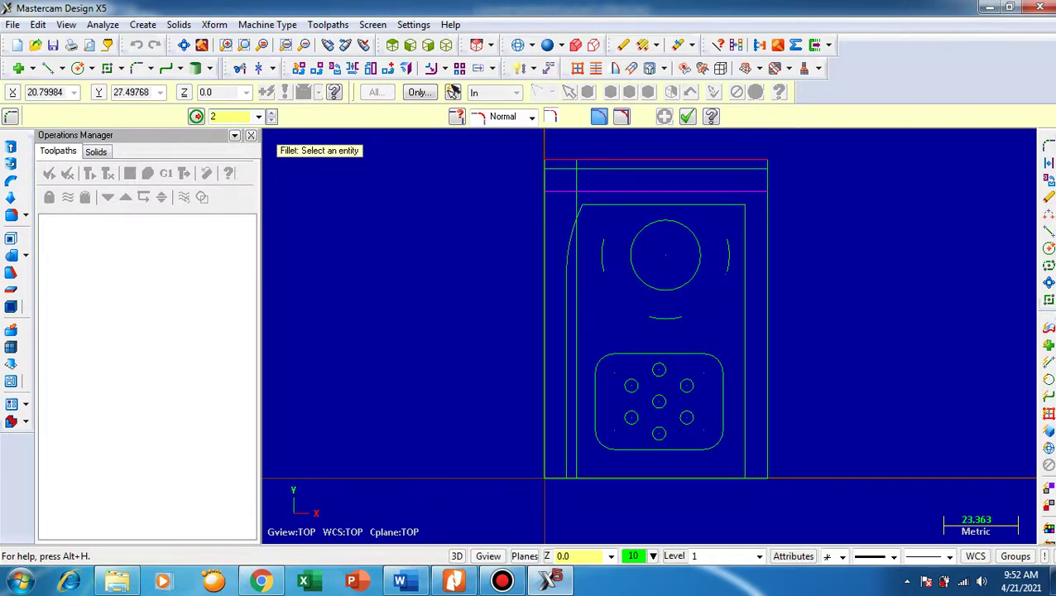
pyautogui.click(724, 204)
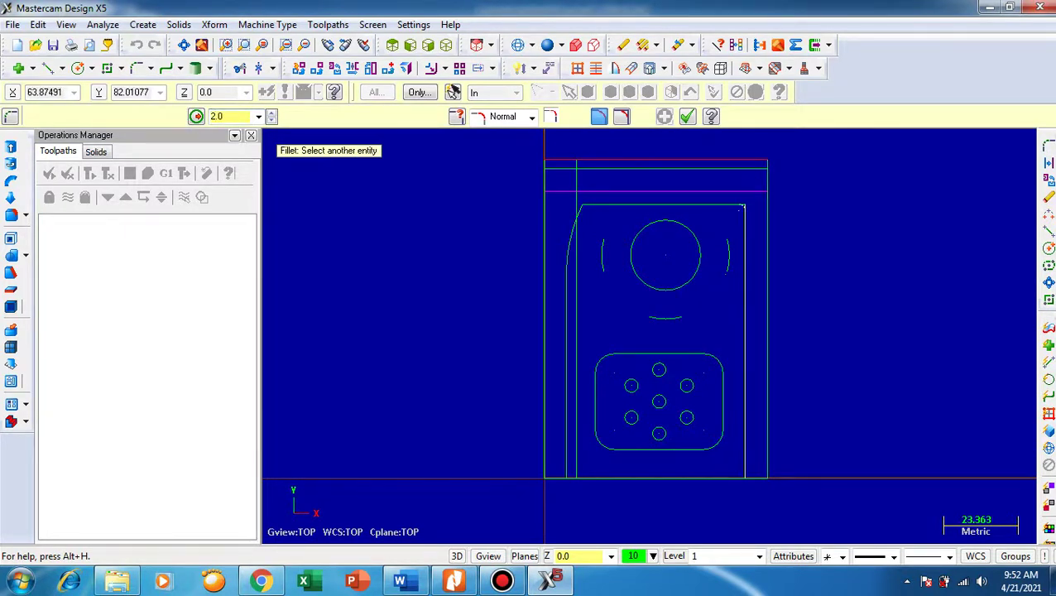
pyautogui.click(743, 240)
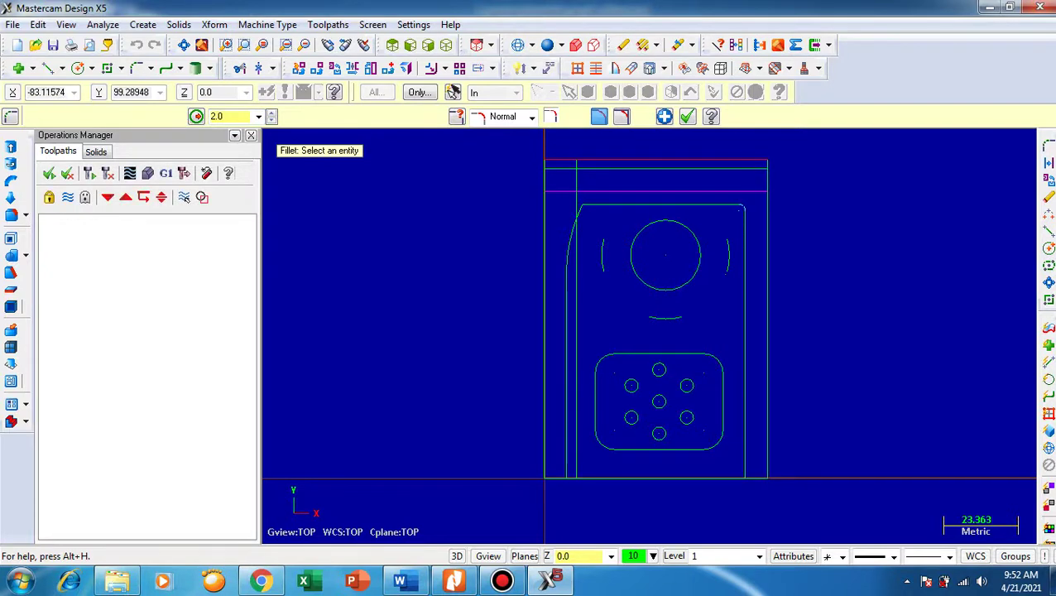
# Fillet the 3 mm offset line and the outer rectangle's right edge with a 4 mm radius, without trimming.
pyautogui.click(224, 116)
pyautogui.write('4')
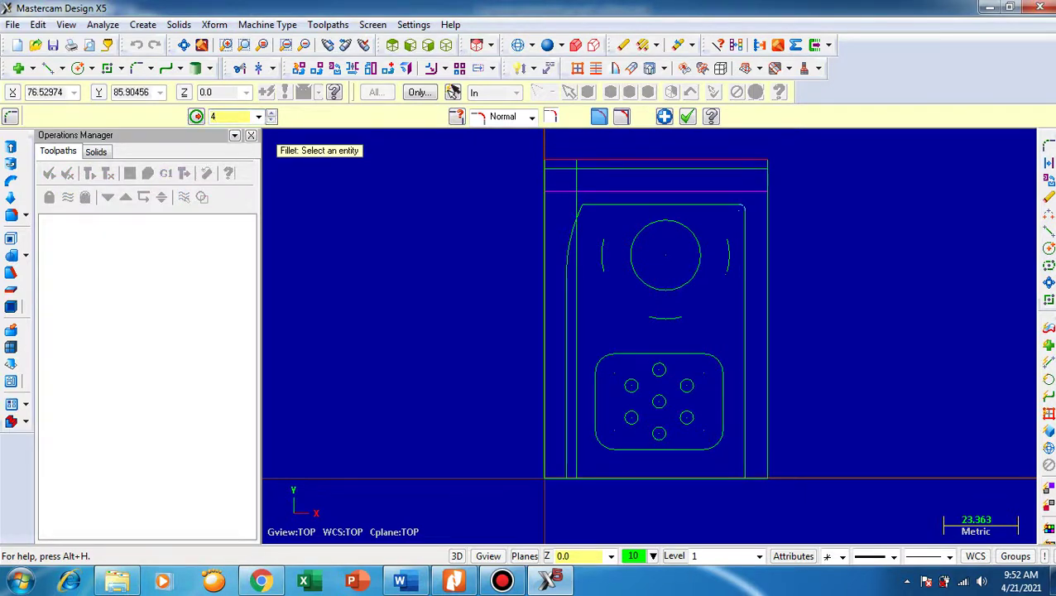
pyautogui.click(728, 168)
pyautogui.click(767, 248)
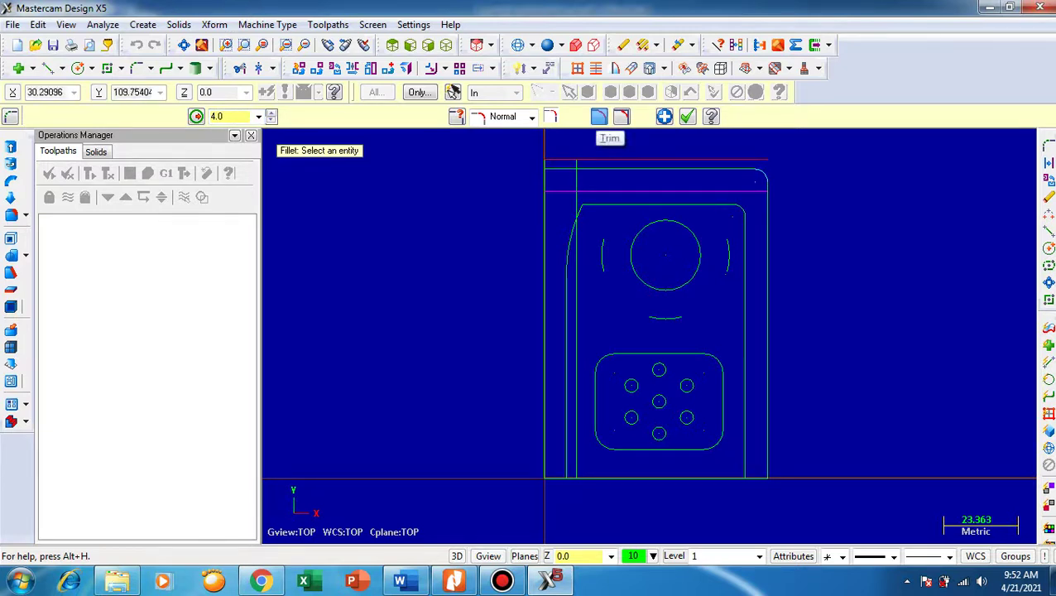
pyautogui.click(621, 116)
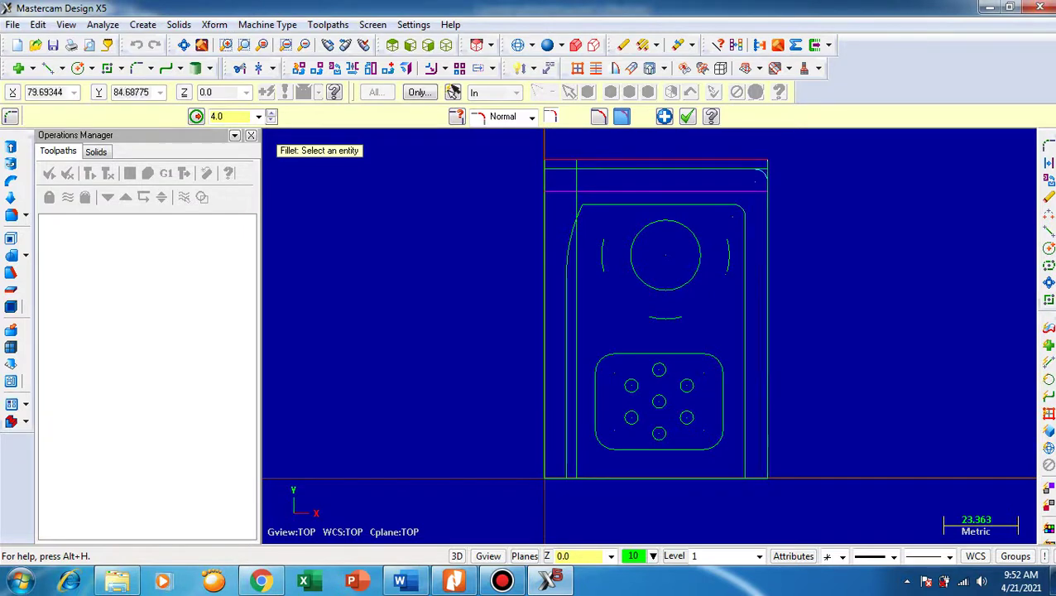
pyautogui.press('Escape')
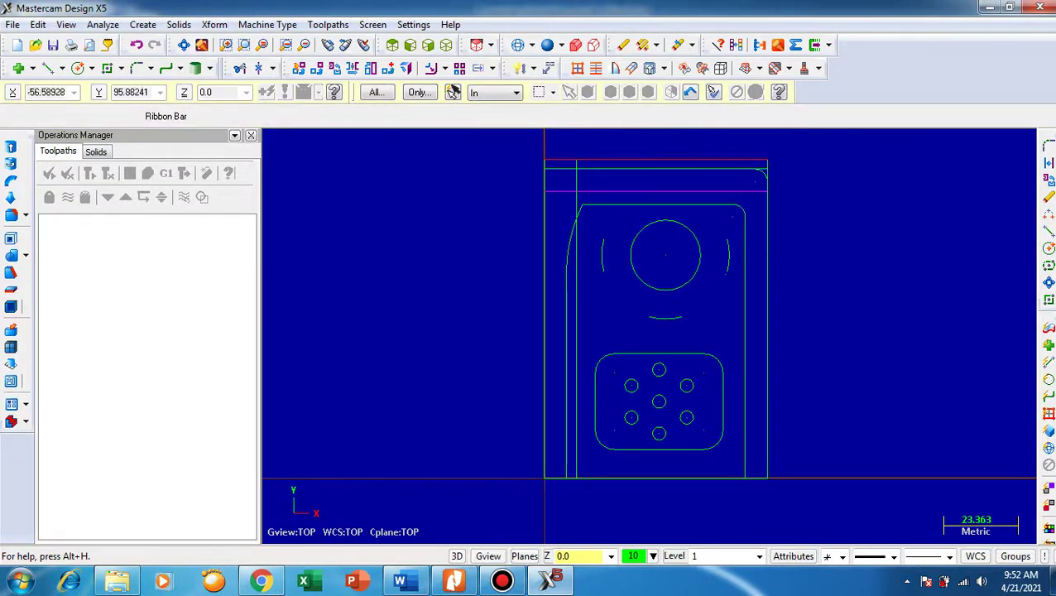
# Try adding an untrimmed 2 mm fillet at the inner profile's upper-right corner over the existing fillet.
pyautogui.click(138, 67)
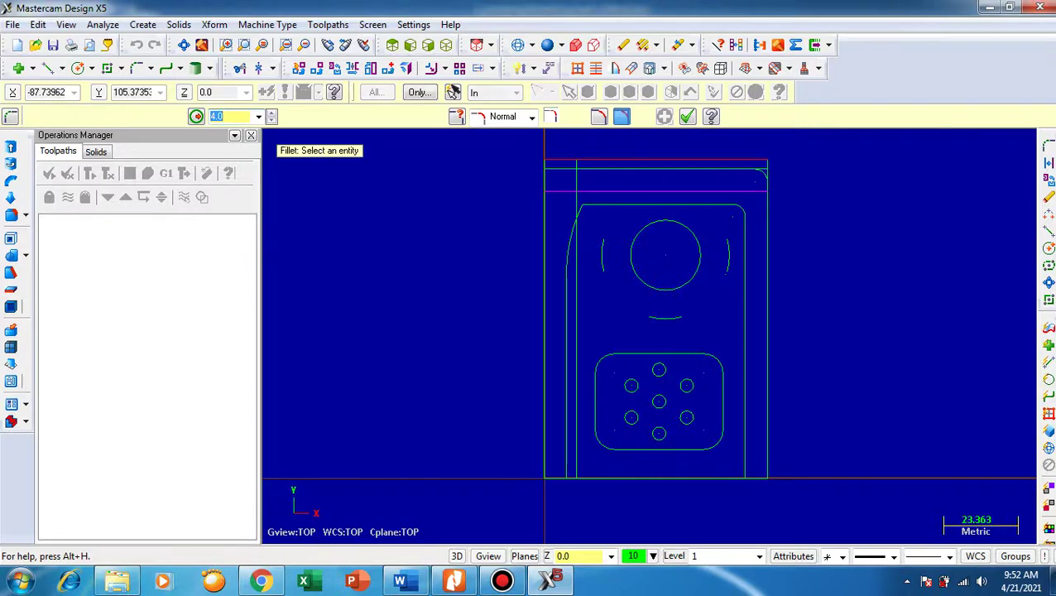
pyautogui.write('2')
pyautogui.click(742, 222)
pyautogui.click(731, 205)
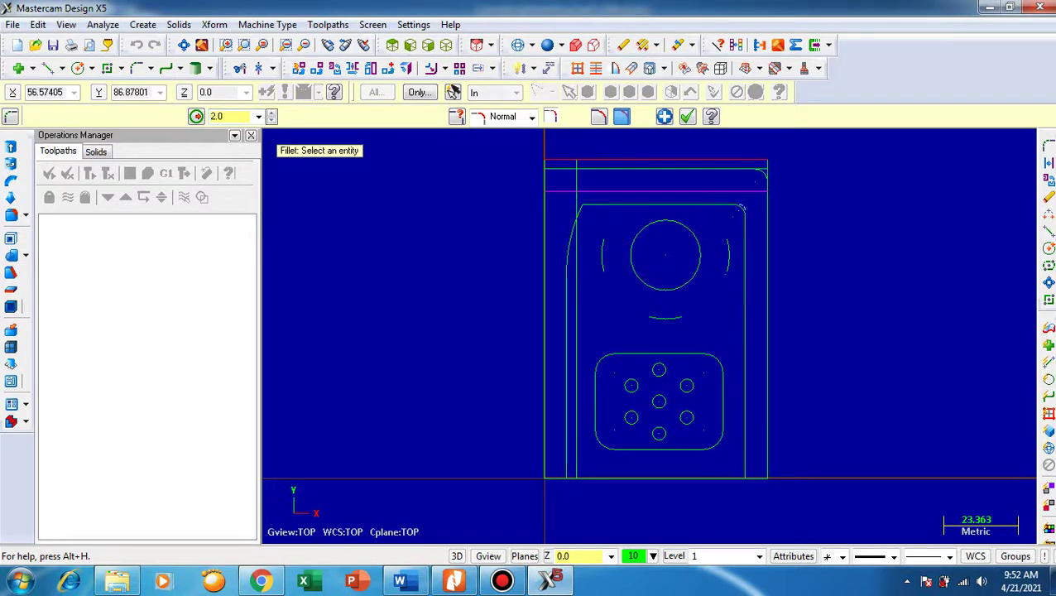
pyautogui.scroll(3, 741, 208)
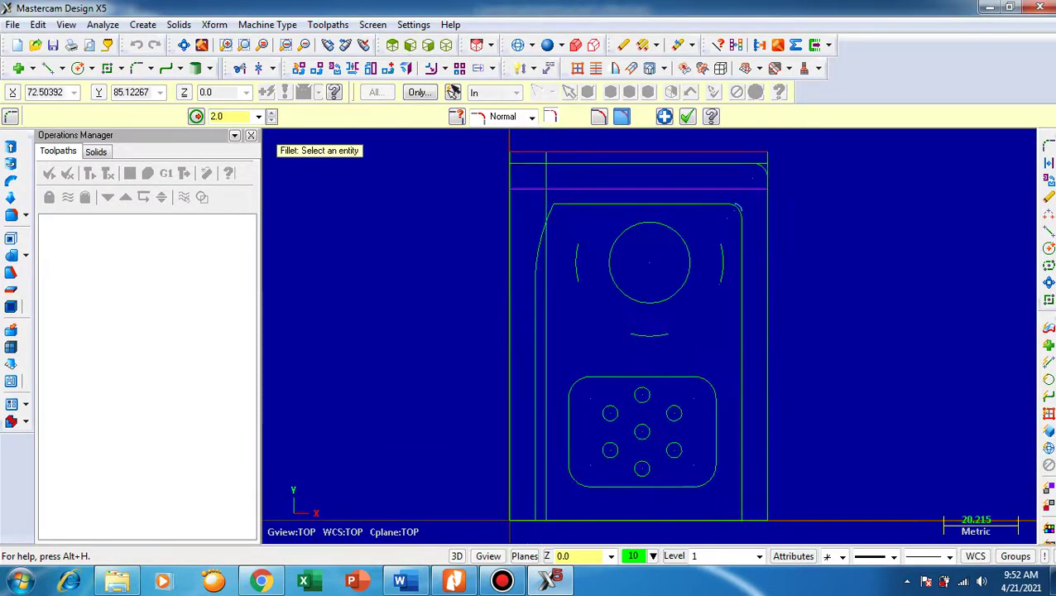
pyautogui.scroll(4, 775, 207)
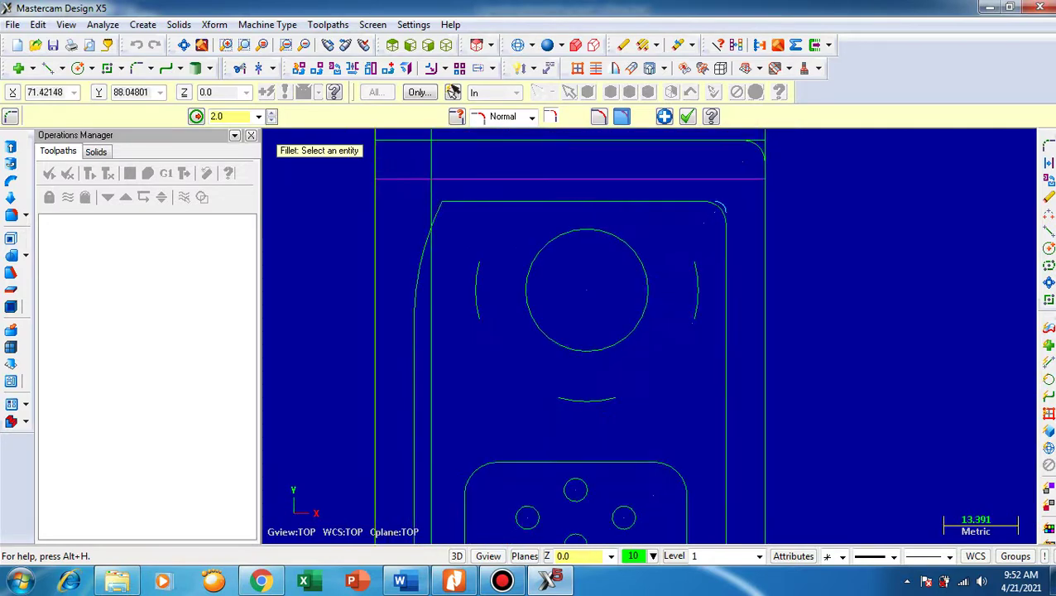
pyautogui.scroll(-1, 803, 203)
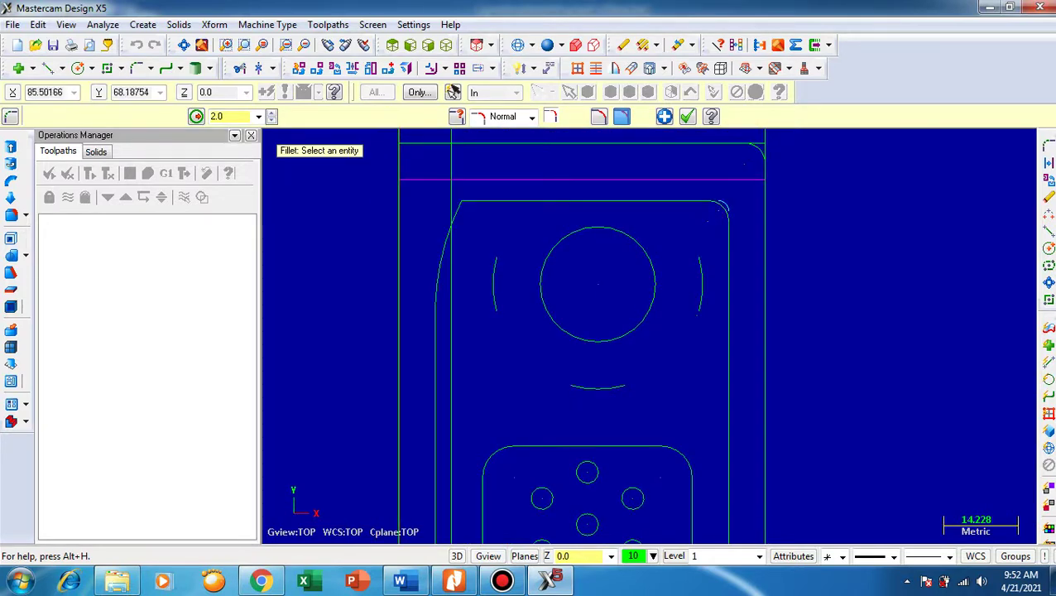
# Undo the recent fillets on the inner profile's corner and the upper step line.
pyautogui.press('Escape')
pyautogui.click(137, 44)
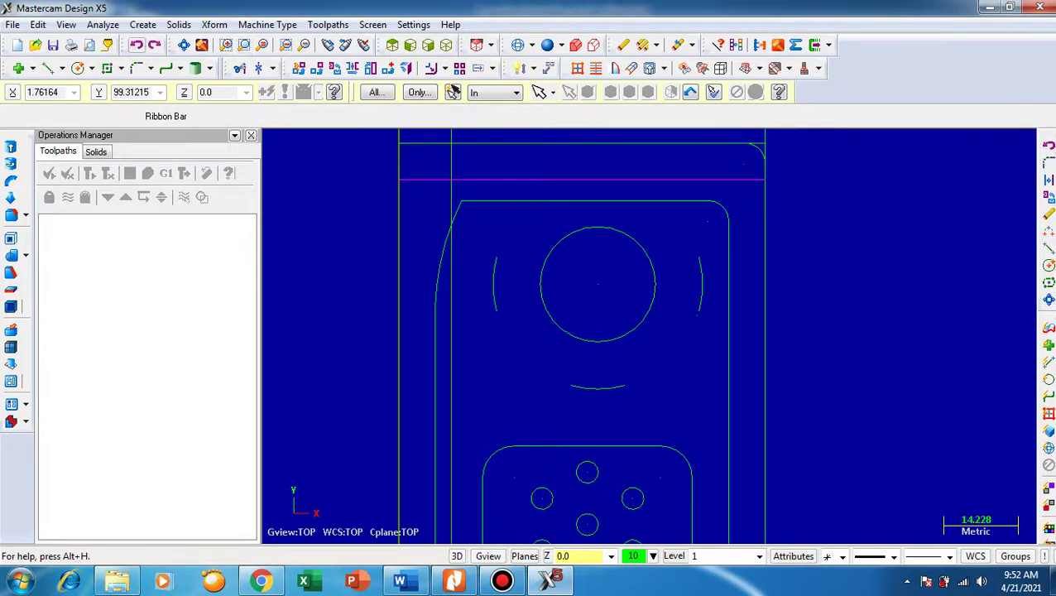
pyautogui.click(137, 44)
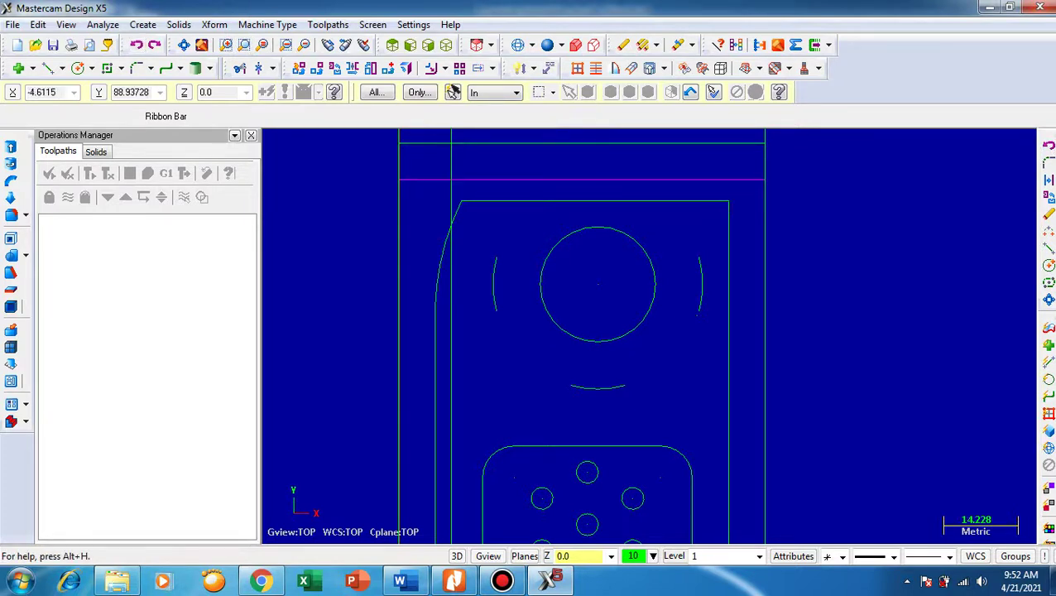
# Fillet the inner profile's upper-right corner again with a 2 mm radius and trimmed edges.
pyautogui.click(136, 68)
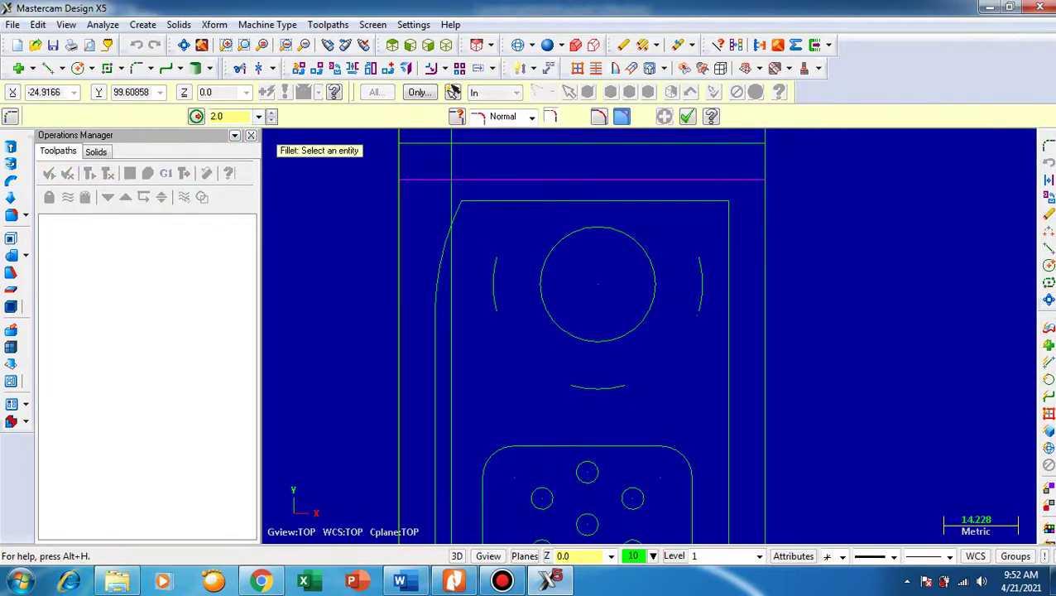
pyautogui.click(727, 204)
pyautogui.click(715, 202)
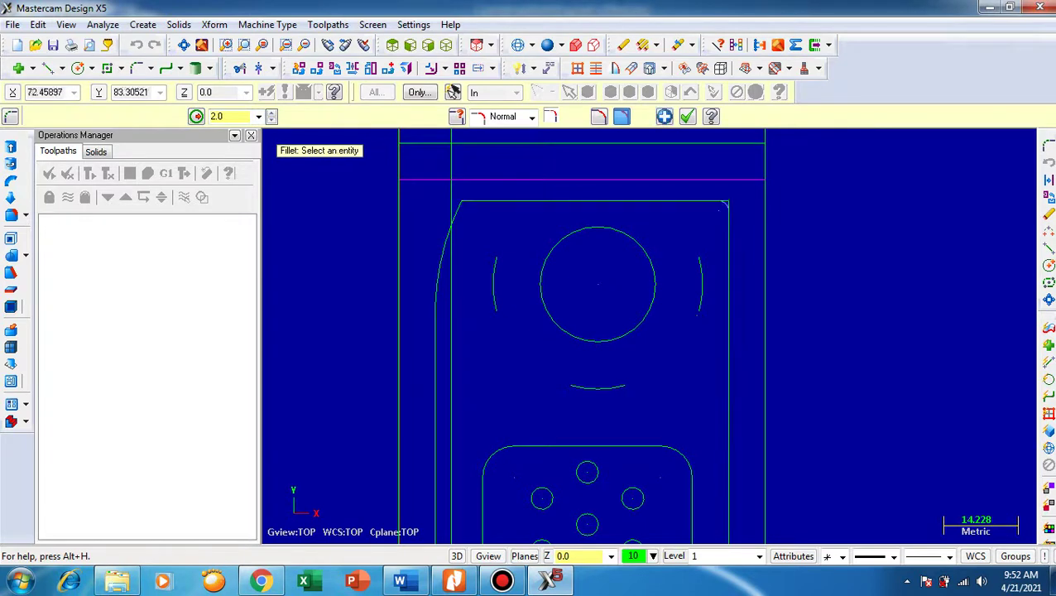
pyautogui.click(598, 116)
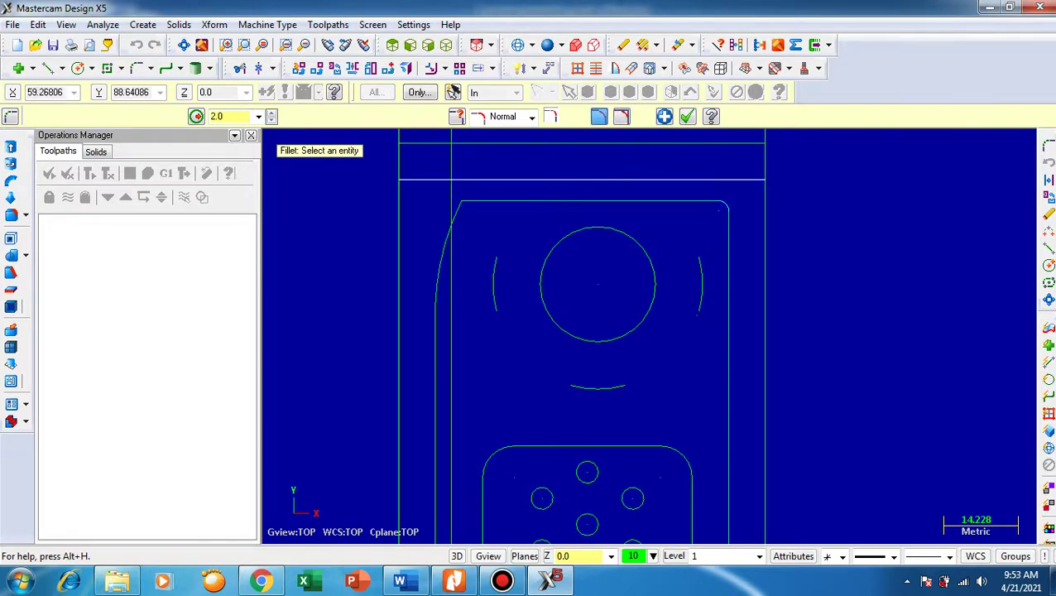
pyautogui.click(664, 116)
pyautogui.click(581, 178)
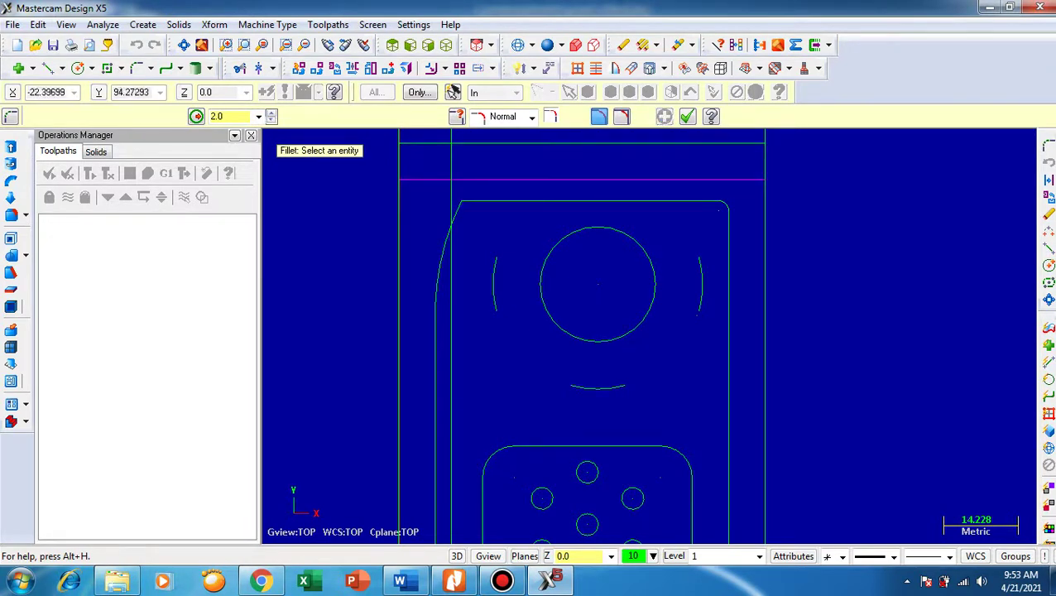
# Fillet the corner between the outer right edge and the 3 mm offset line with a 4 mm radius, leaving both lines untrimmed.
pyautogui.click(223, 117)
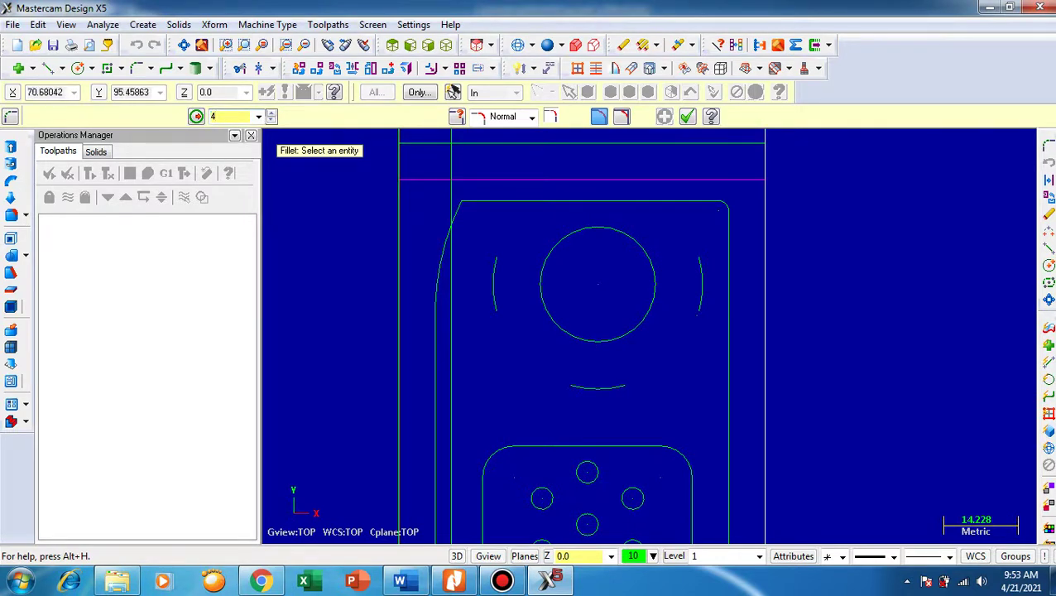
pyautogui.click(763, 488)
pyautogui.click(711, 142)
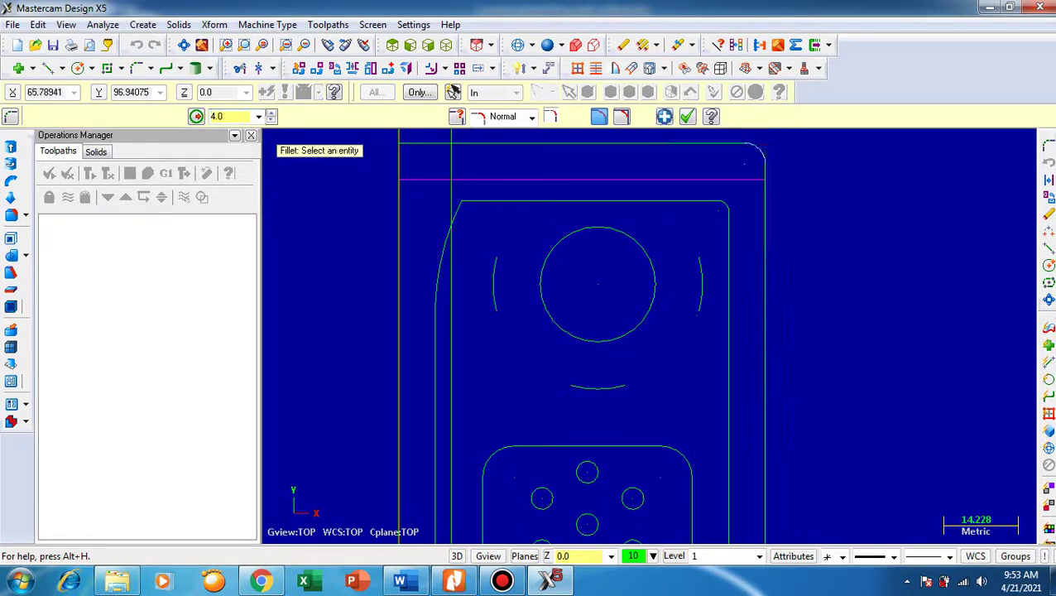
pyautogui.click(621, 116)
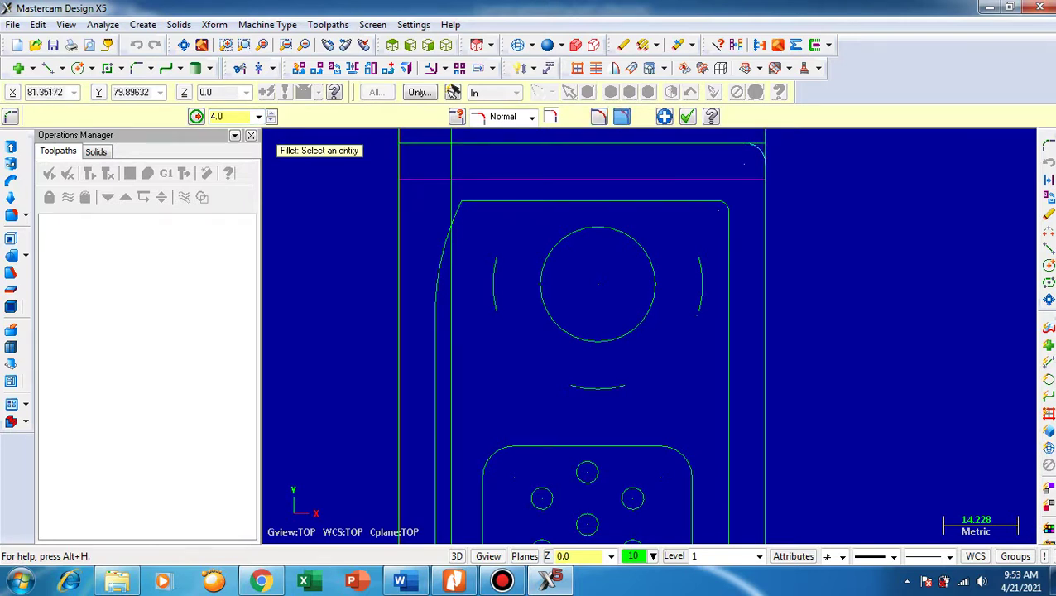
pyautogui.click(664, 116)
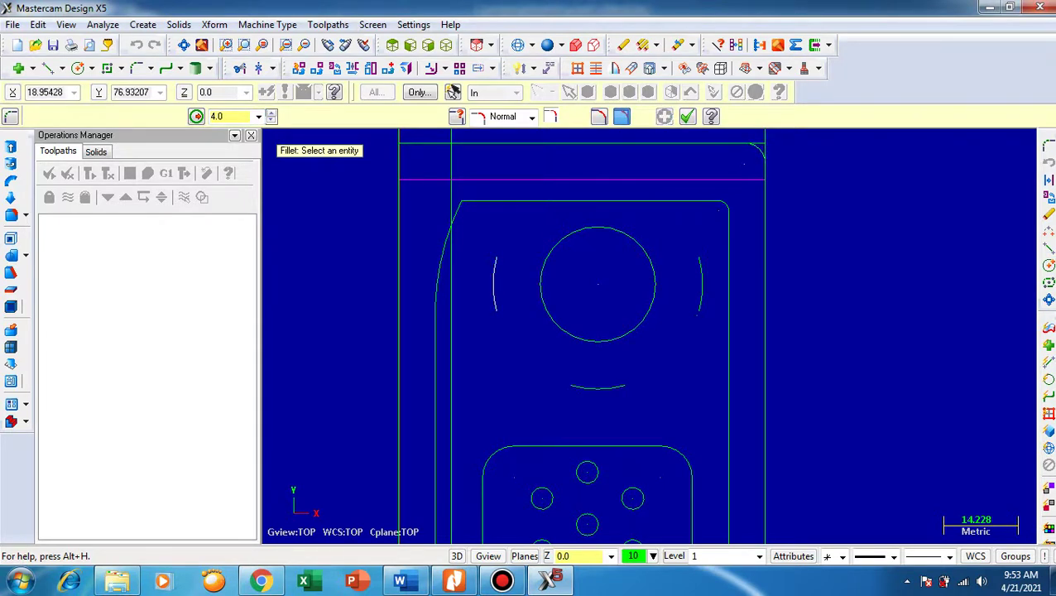
# Chamfer the upper step's left corner, between the 3 mm offset line and the inner vertical line, with a 2 mm single-distance chamfer.
pyautogui.scroll(-1, 458, 202)
pyautogui.scroll(1, 455, 256)
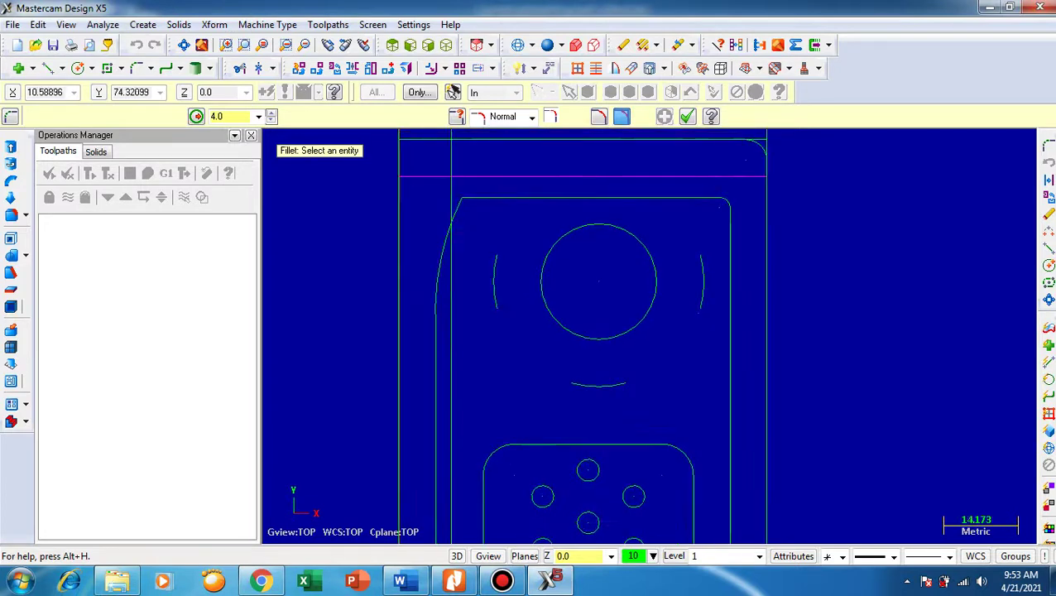
pyautogui.scroll(1, 498, 216)
pyautogui.scroll(-1, 499, 215)
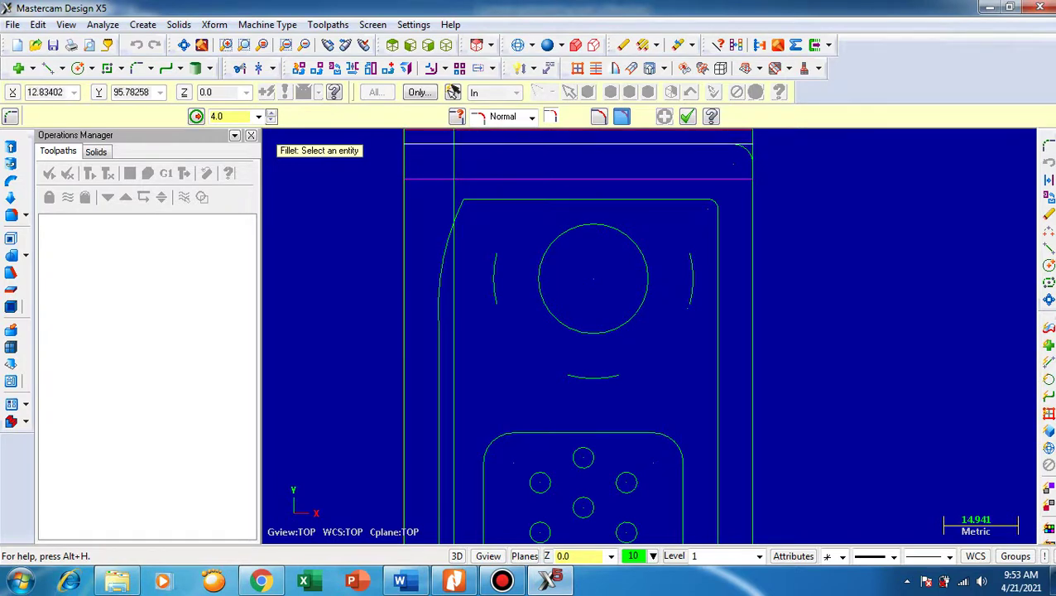
pyautogui.click(149, 68)
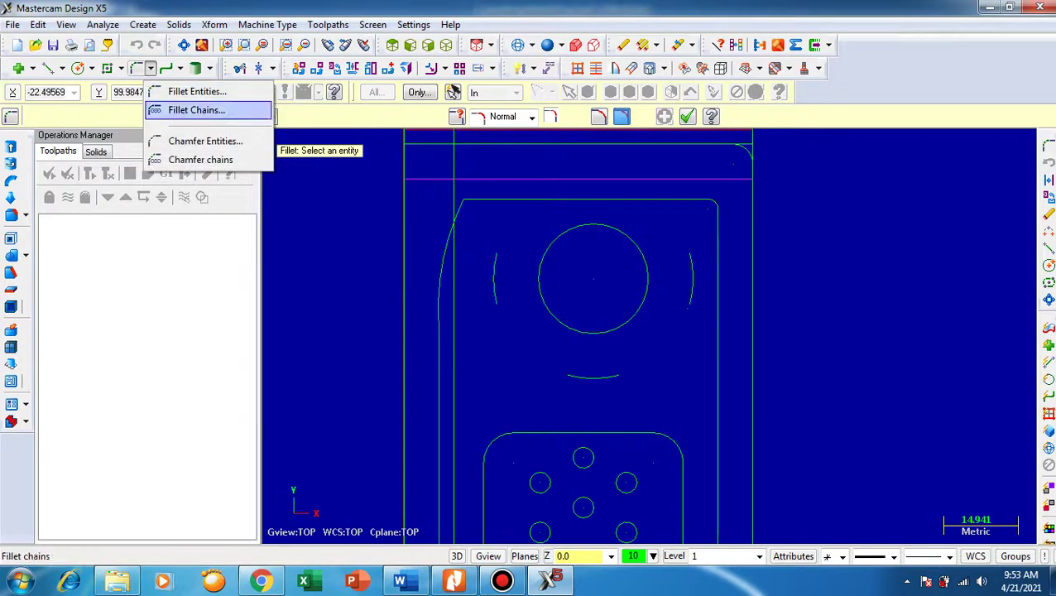
pyautogui.click(205, 141)
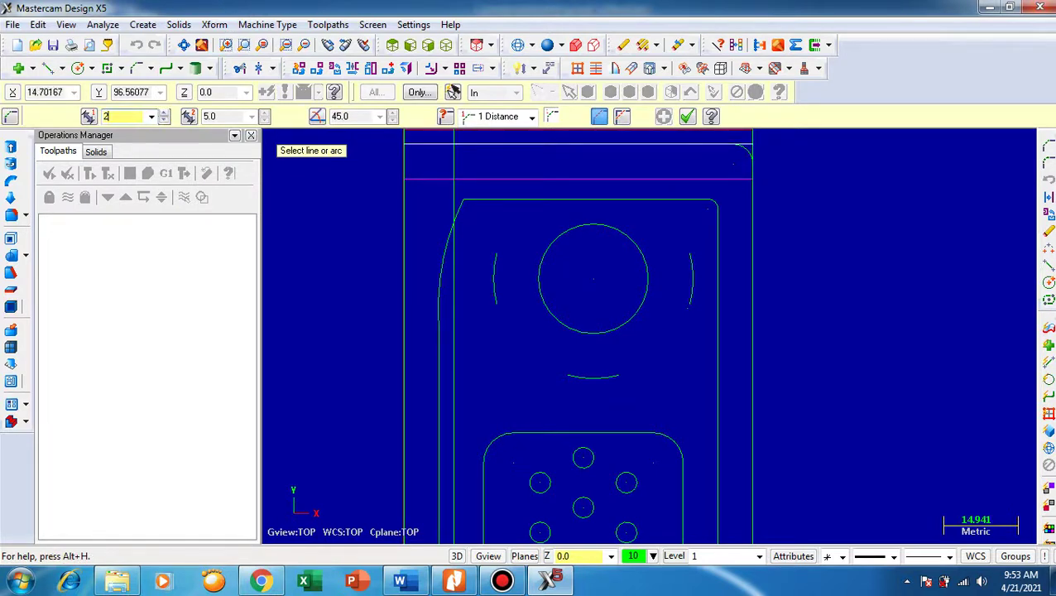
pyautogui.click(476, 146)
pyautogui.click(456, 162)
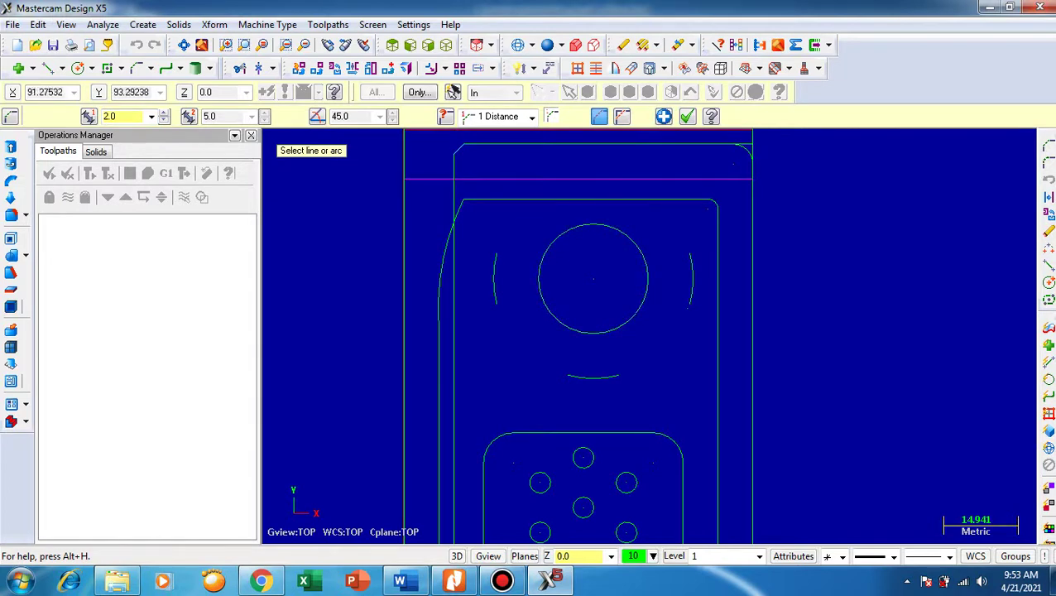
# Fillet the step's vertical line and the horizontal line below the chamfer with a 5 mm radius, trimming both lines.
pyautogui.scroll(-1, 865, 231)
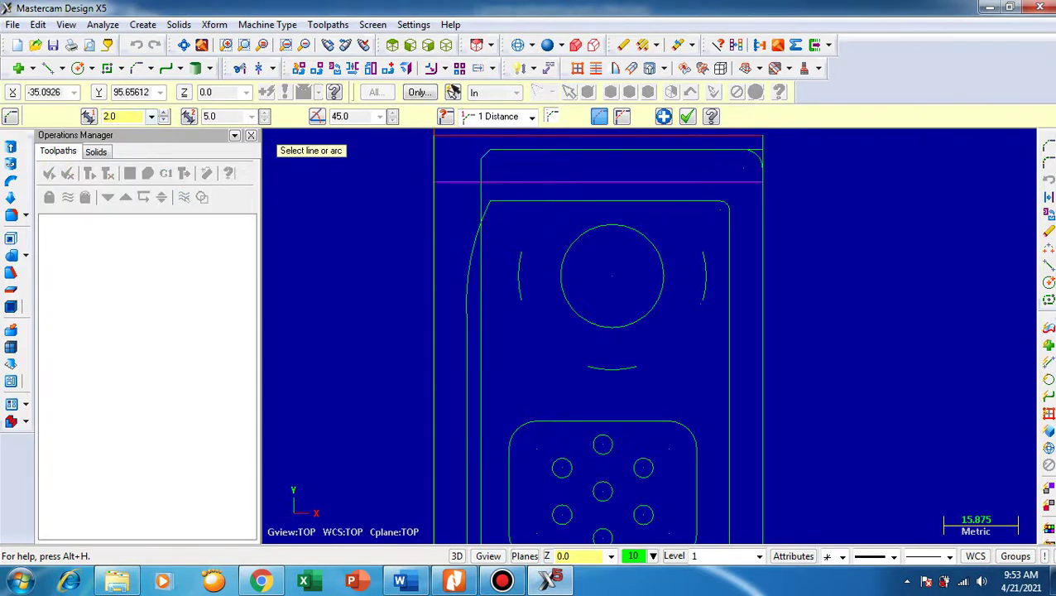
pyautogui.click(151, 67)
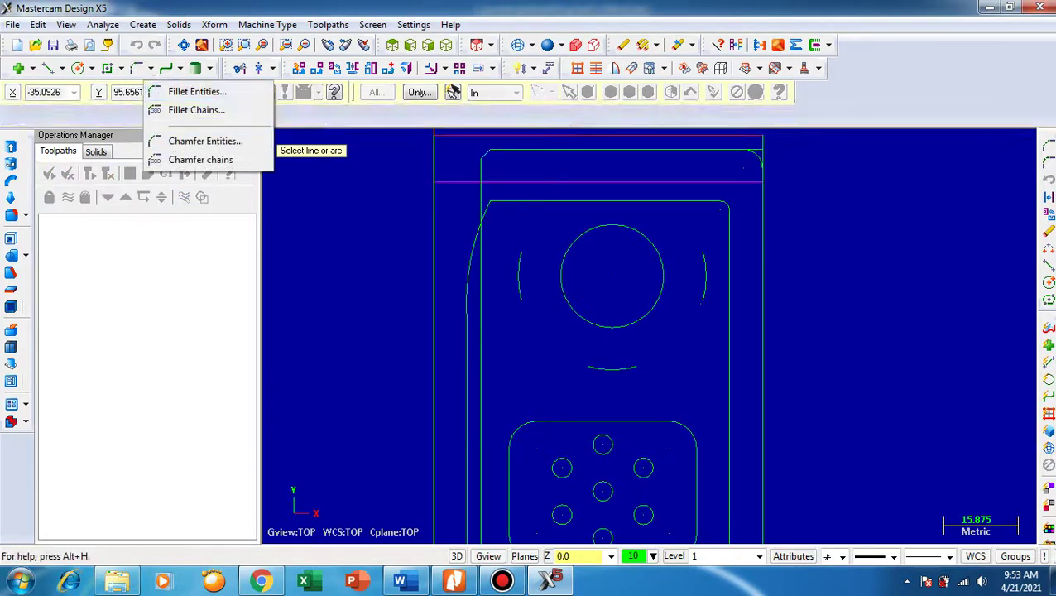
pyautogui.click(196, 92)
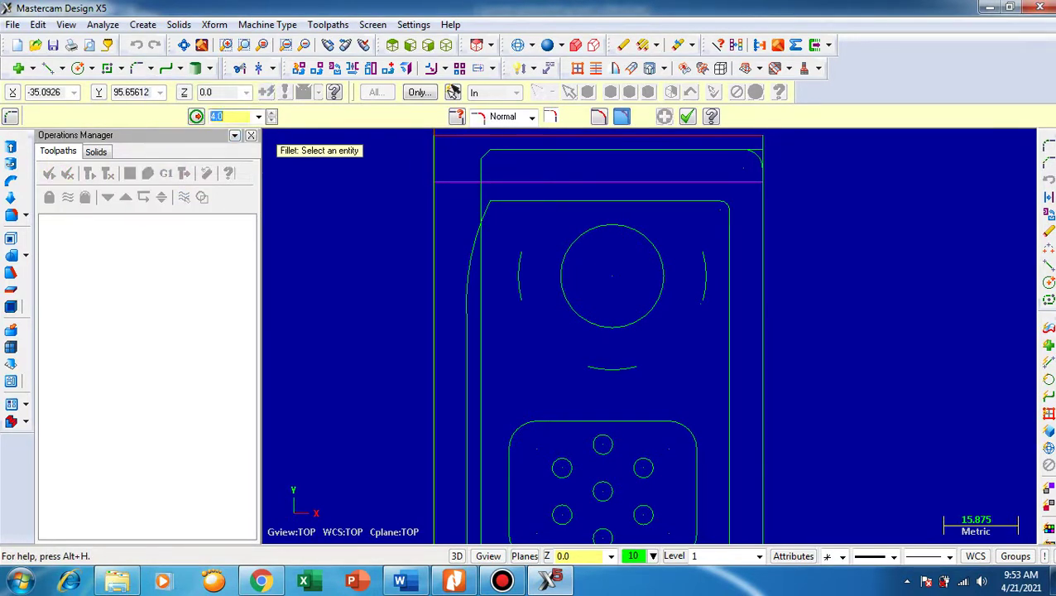
pyautogui.write('5')
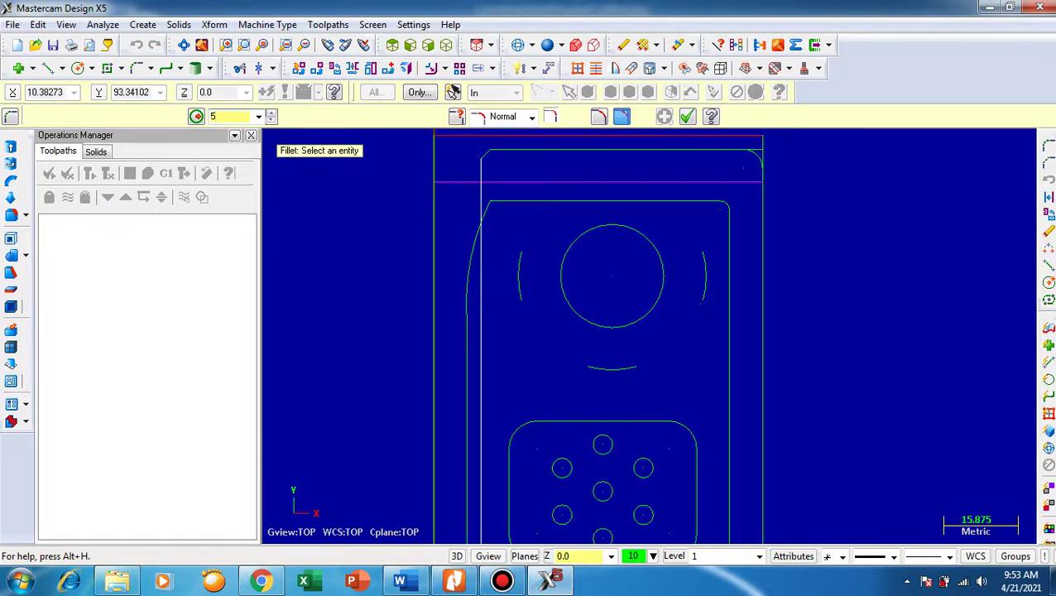
pyautogui.click(480, 166)
pyautogui.click(464, 178)
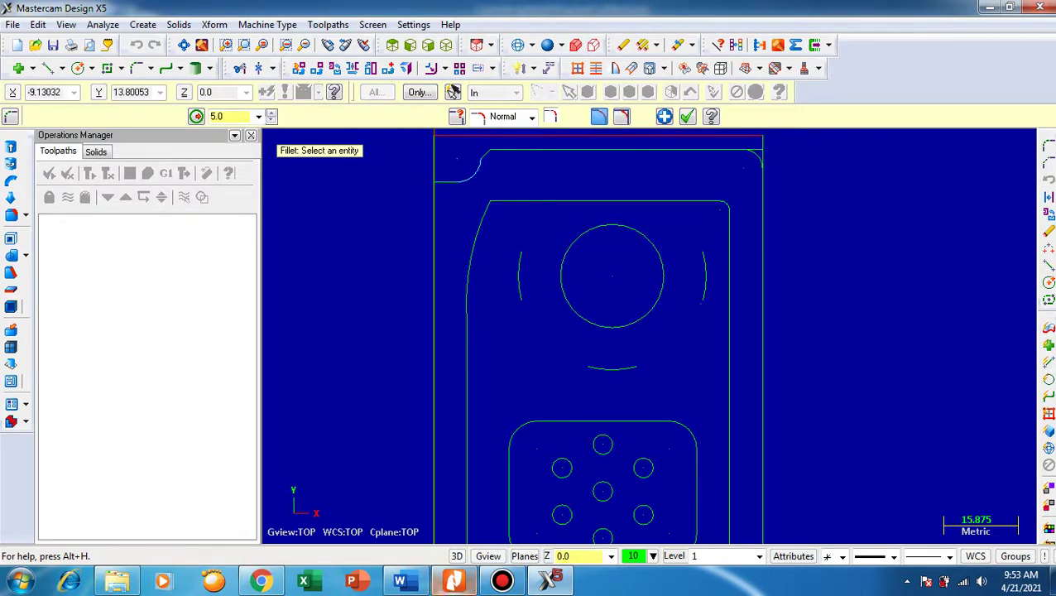
# Trim the upper step line's excess end beyond the 4 mm fillet with Divide / Delete, and compare the geometry with the PDF drawing.
pyautogui.click(458, 583)
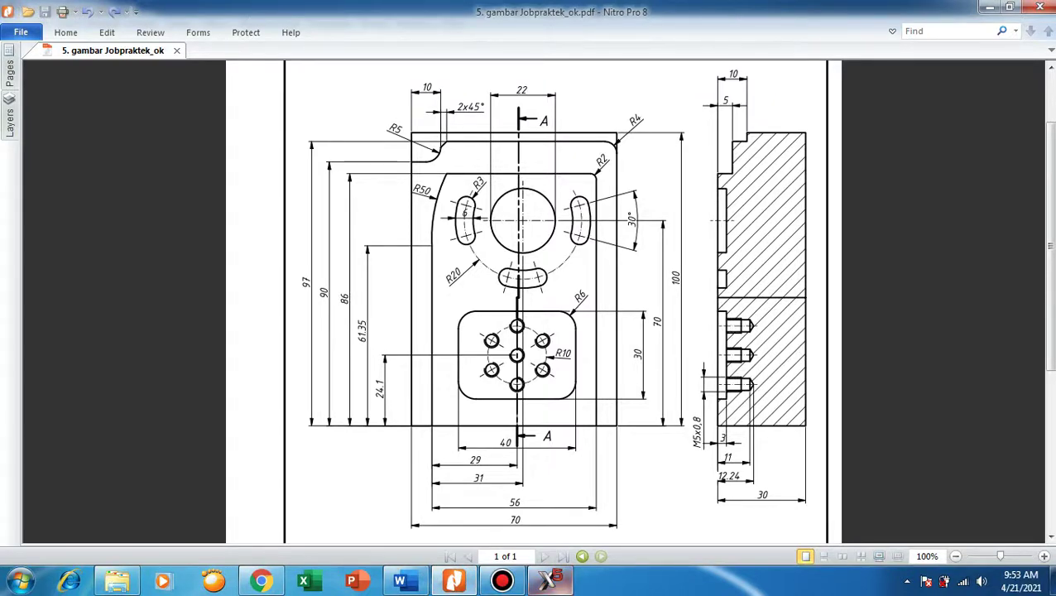
pyautogui.click(547, 580)
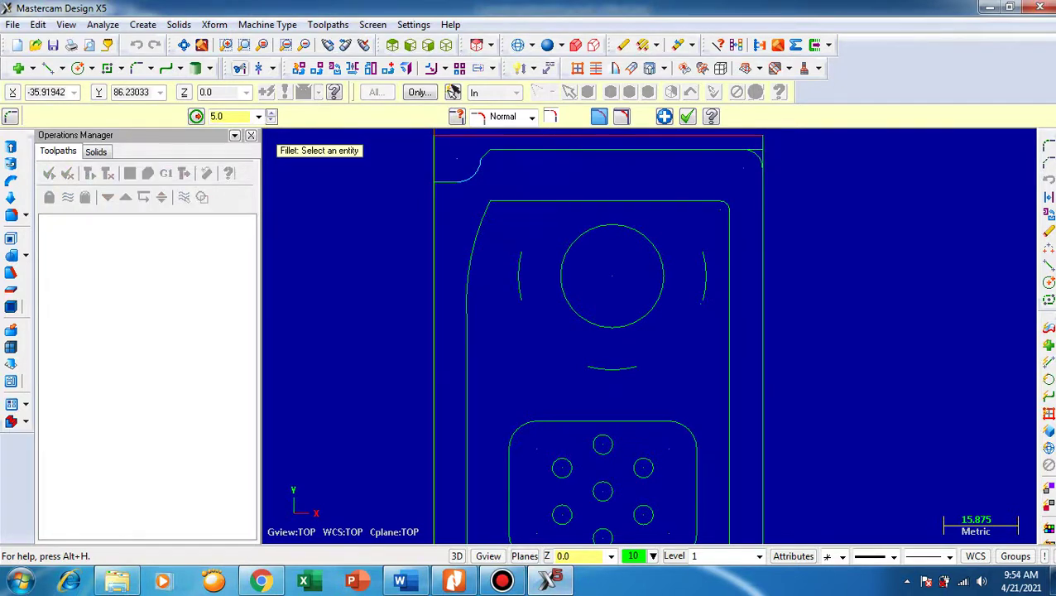
pyautogui.click(240, 68)
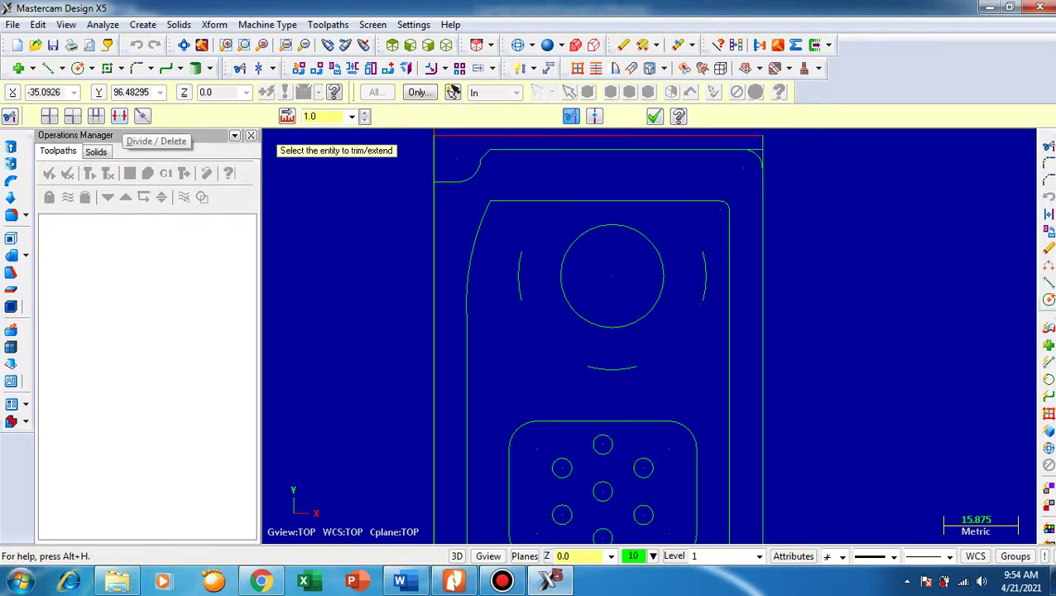
pyautogui.click(120, 116)
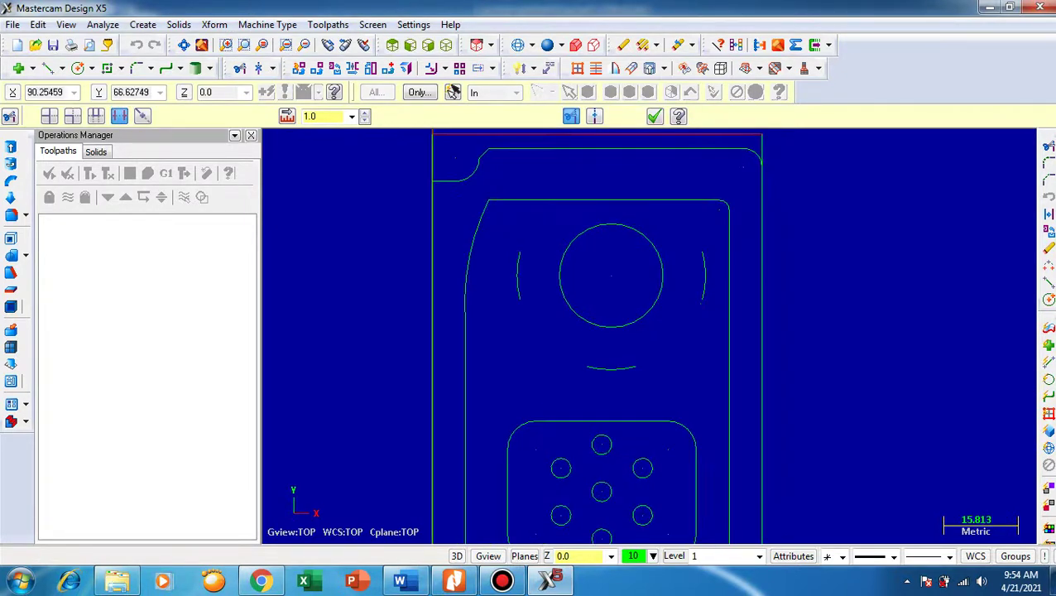
pyautogui.click(183, 45)
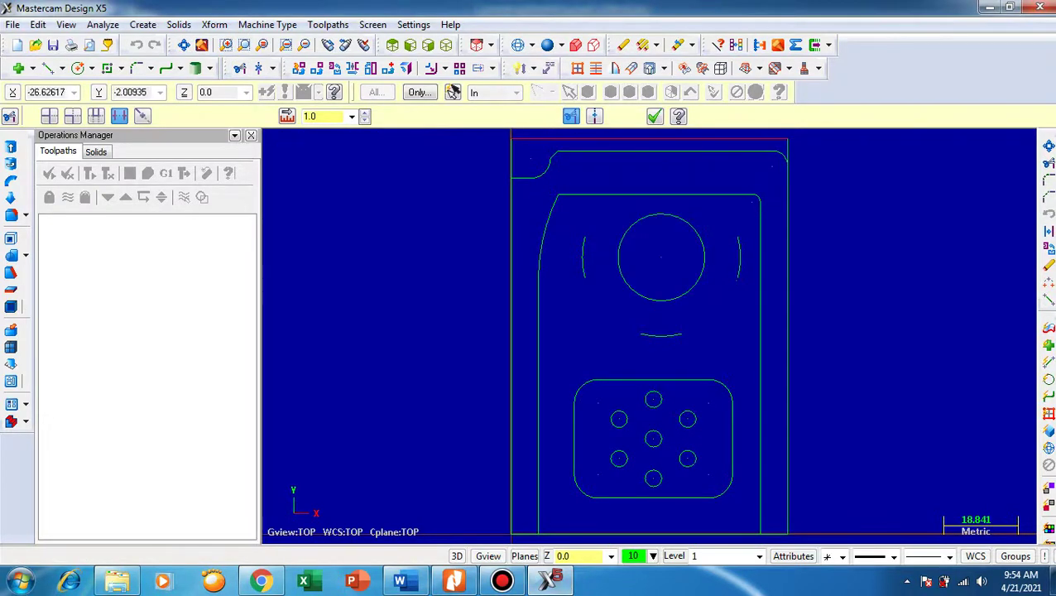
pyautogui.click(454, 580)
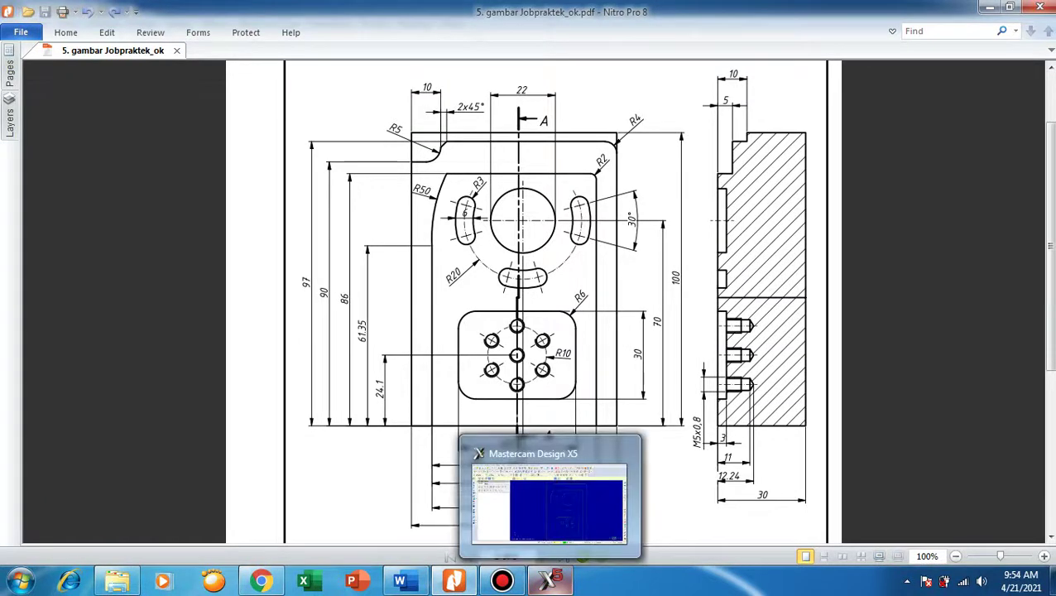
pyautogui.click(548, 580)
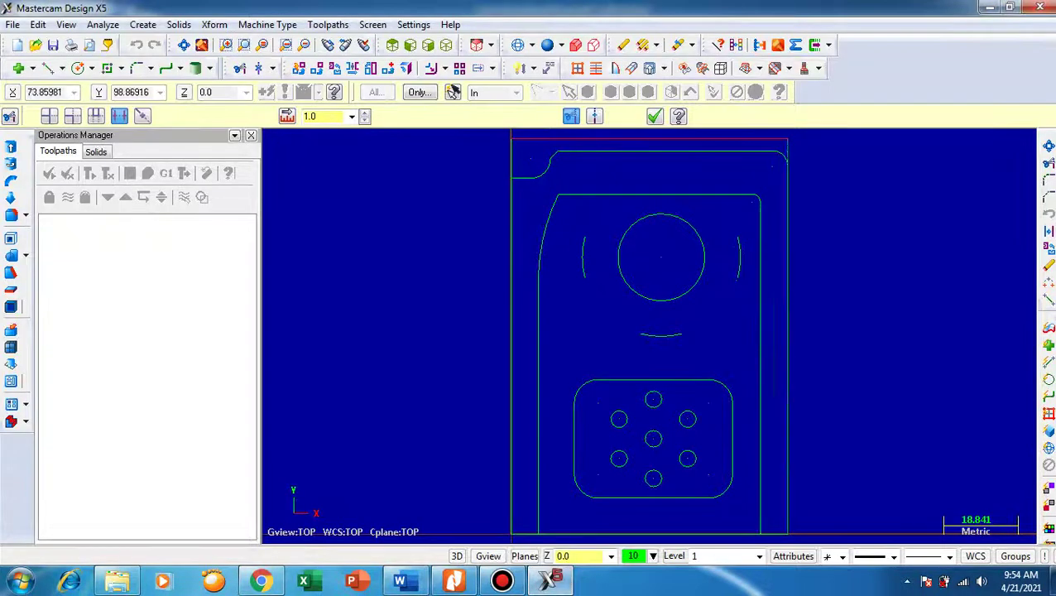